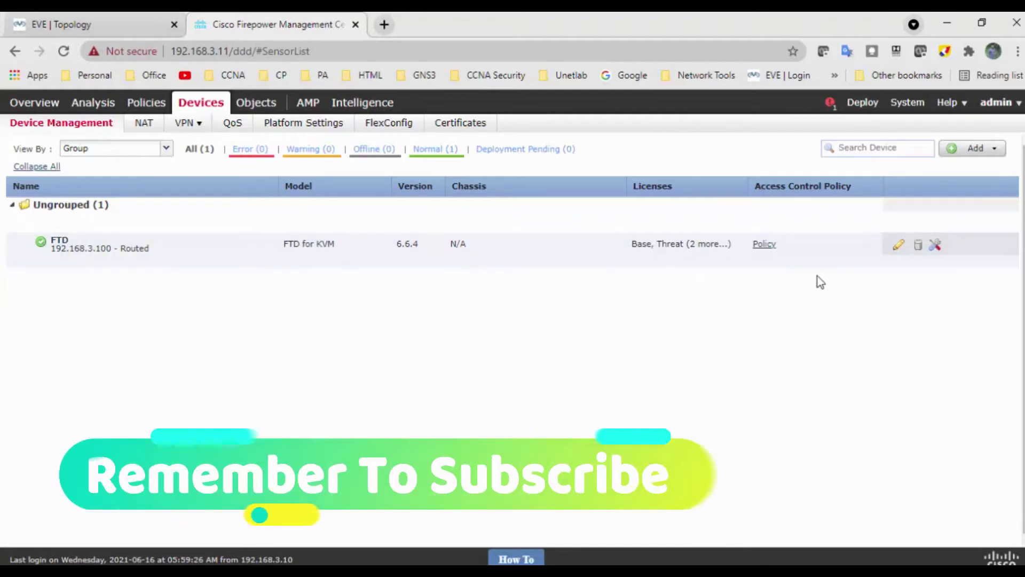
Edit the FTD device and view its Device tab showing routed mode and licences.
{"action": "left_click", "coordinate": [899, 247]}
{"action": "left_click", "coordinate": [898, 247]}
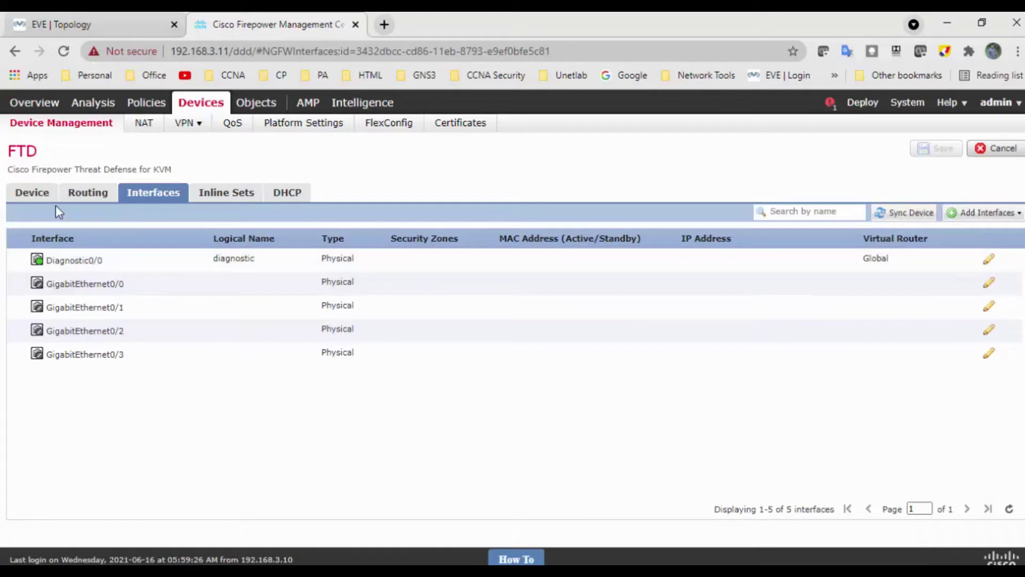
{"action": "left_click", "coordinate": [36, 198]}
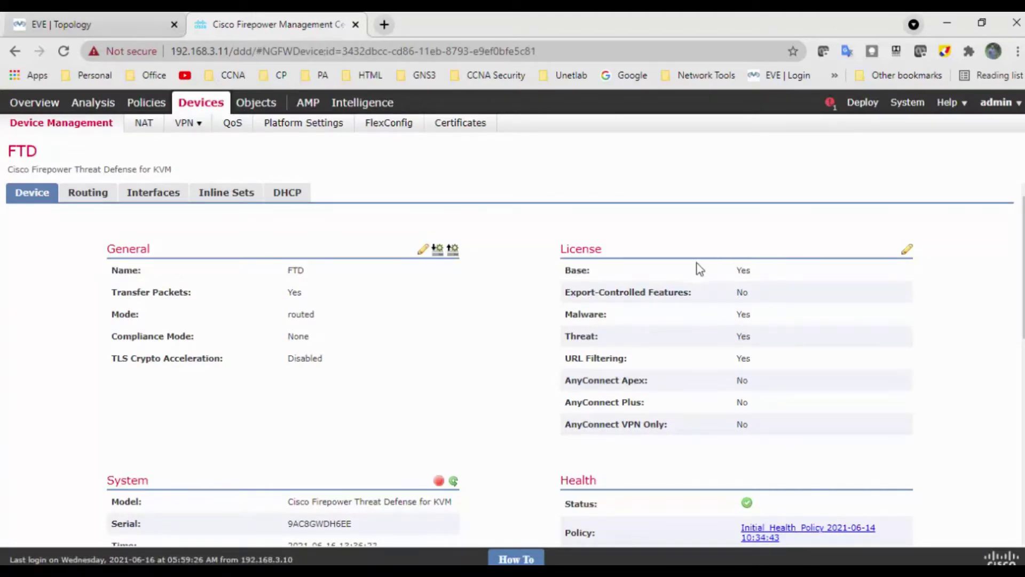
{"action": "scroll", "coordinate": [697, 264], "scroll_direction": "down", "scroll_amount": 3}
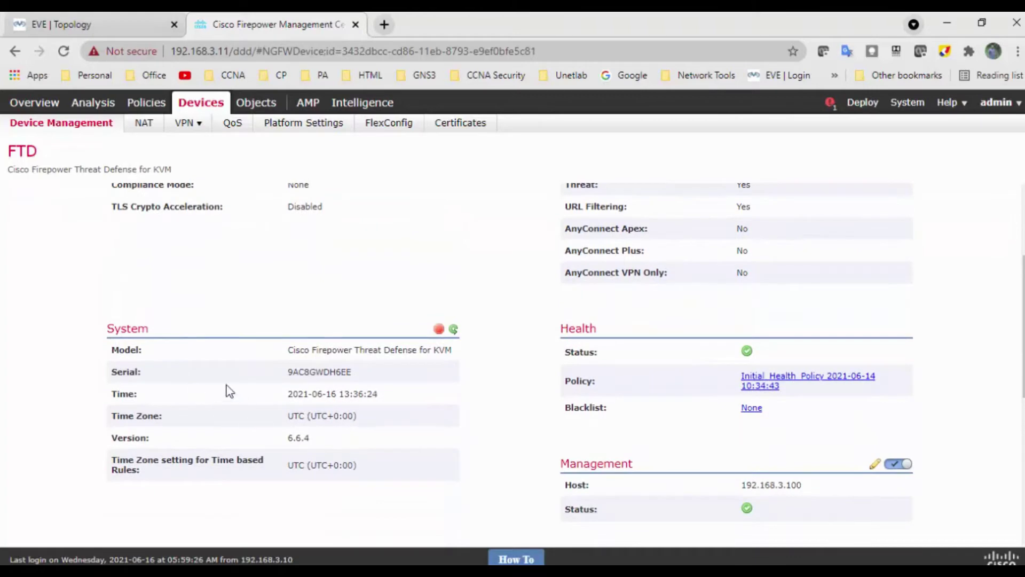
{"action": "double_click", "coordinate": [314, 370]}
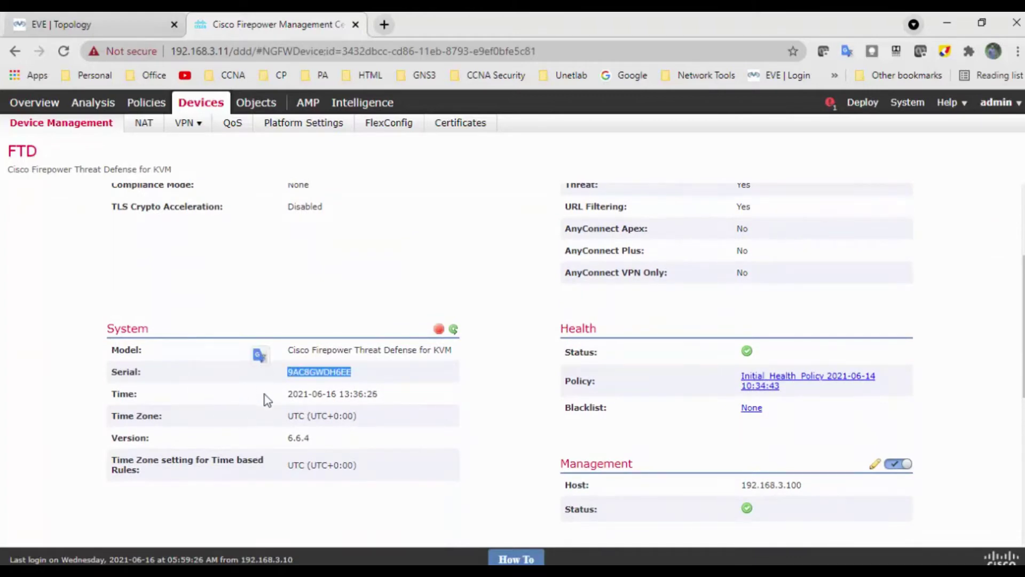
{"action": "left_click_drag", "start_coordinate": [364, 418], "coordinate": [289, 412]}
{"action": "scroll", "coordinate": [704, 396], "scroll_direction": "down", "scroll_amount": 3}
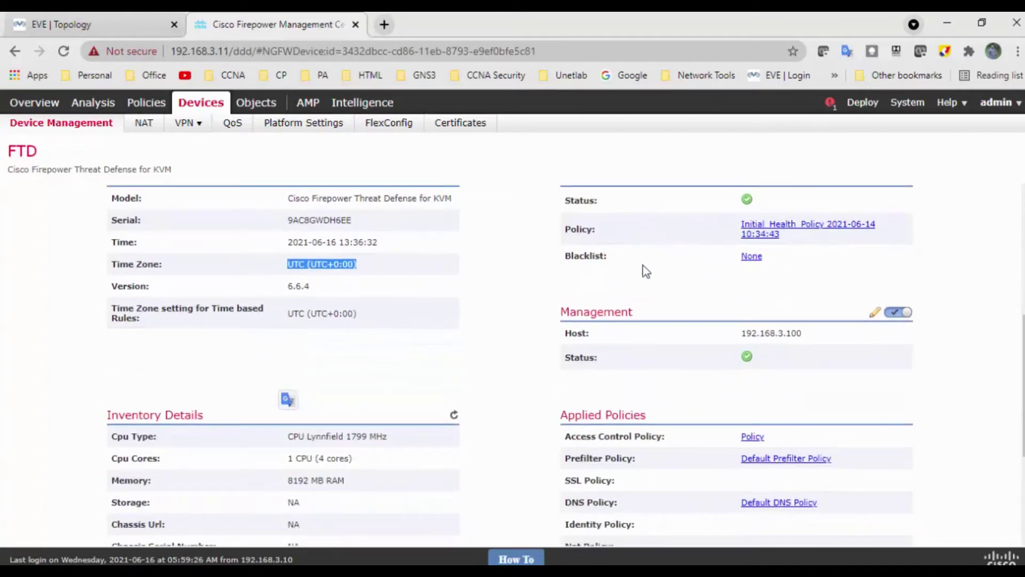
{"action": "left_click_drag", "start_coordinate": [806, 334], "coordinate": [732, 336]}
{"action": "scroll", "coordinate": [225, 411], "scroll_direction": "down", "scroll_amount": 3}
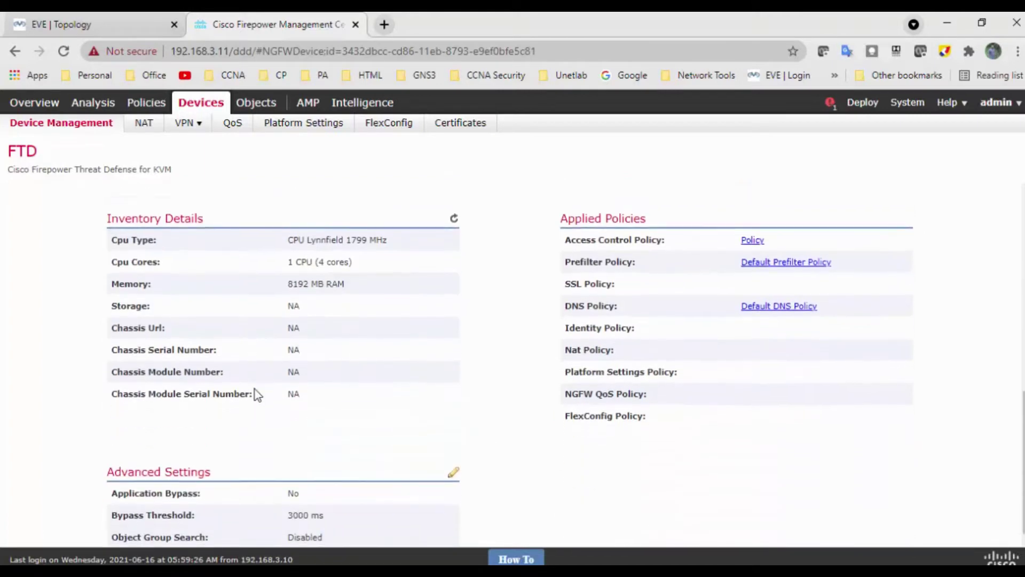
{"action": "mouse_move", "coordinate": [293, 260]}
{"action": "left_mouse_down"}
{"action": "mouse_move", "coordinate": [374, 264]}
{"action": "mouse_move", "coordinate": [334, 235]}
{"action": "mouse_move", "coordinate": [274, 252]}
{"action": "left_mouse_up"}
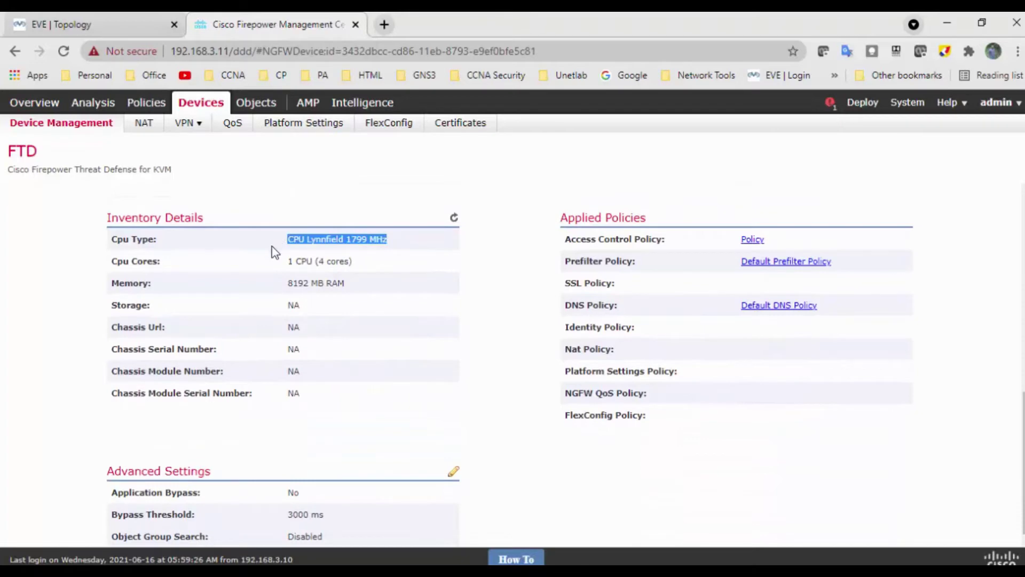
{"action": "left_click_drag", "start_coordinate": [282, 289], "coordinate": [361, 290]}
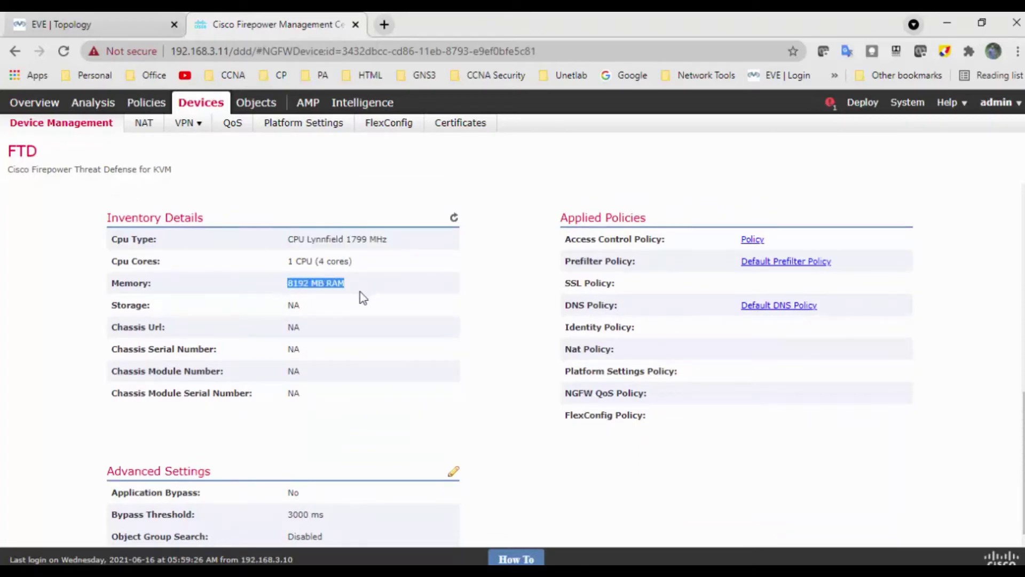
{"action": "scroll", "coordinate": [377, 355], "scroll_direction": "up", "scroll_amount": 8}
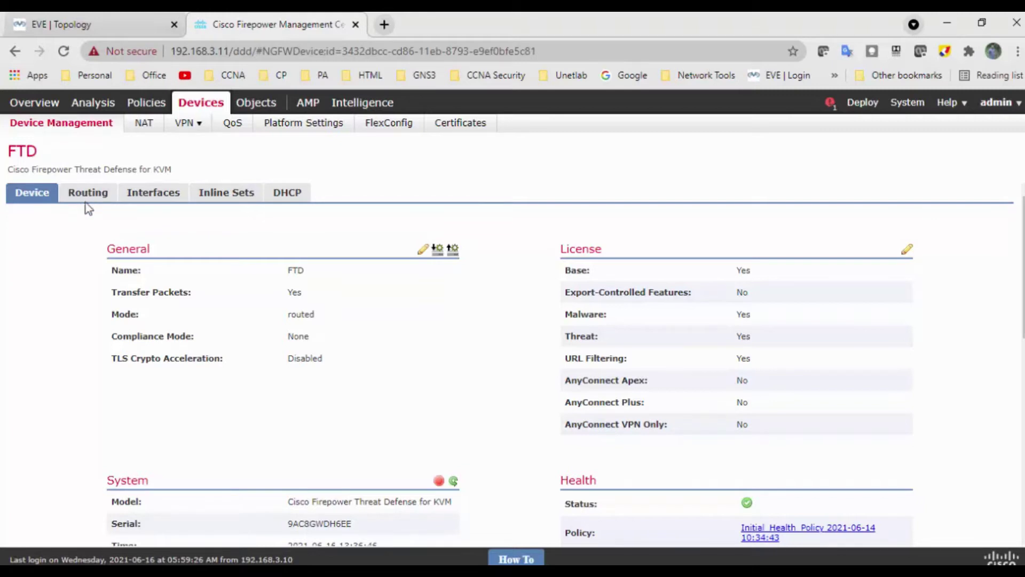
Check the empty static route table, cancel the new-route form, and show the Interfaces list.
{"action": "left_click", "coordinate": [91, 198]}
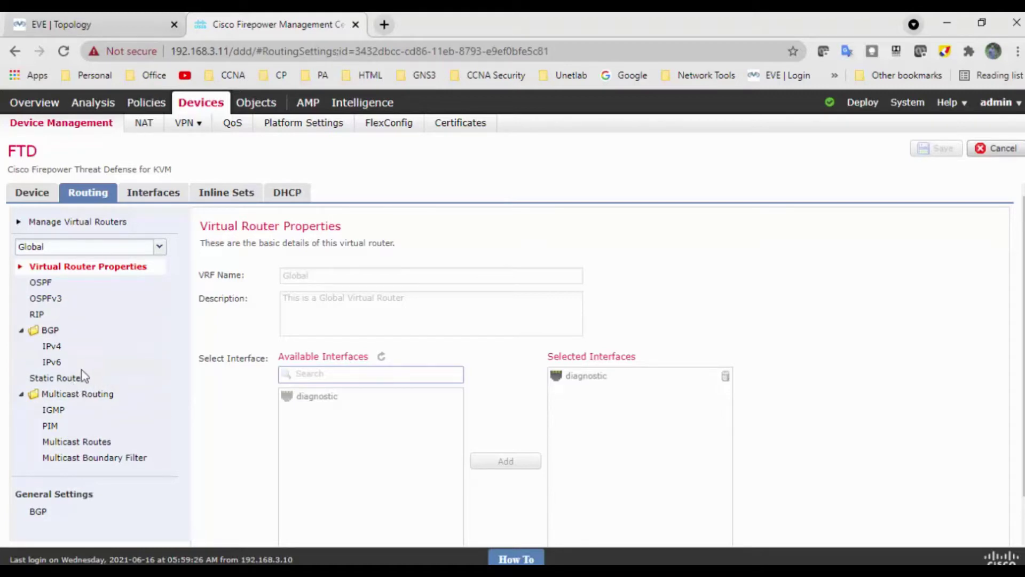
{"action": "left_click", "coordinate": [65, 379]}
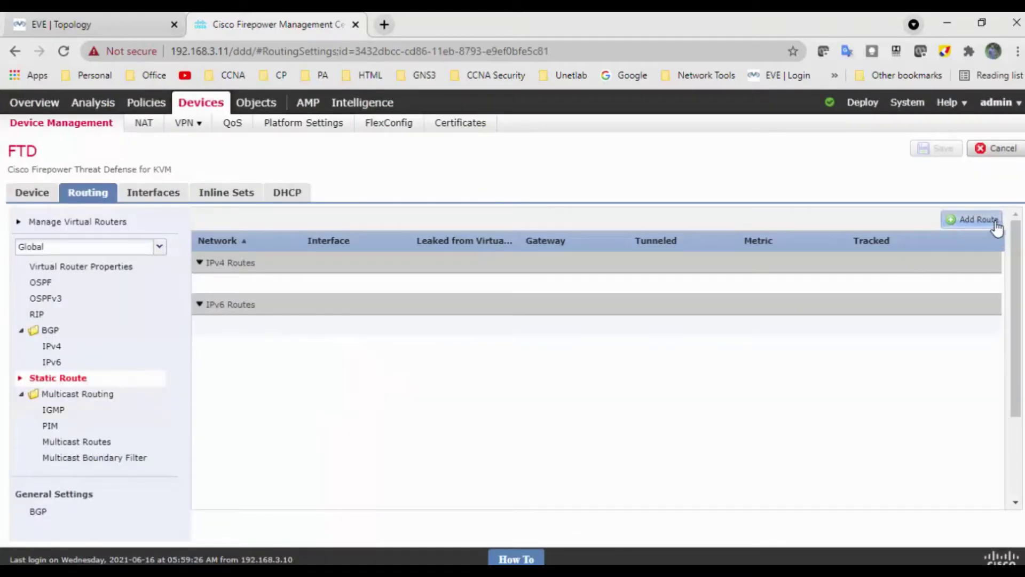
{"action": "left_click", "coordinate": [997, 223]}
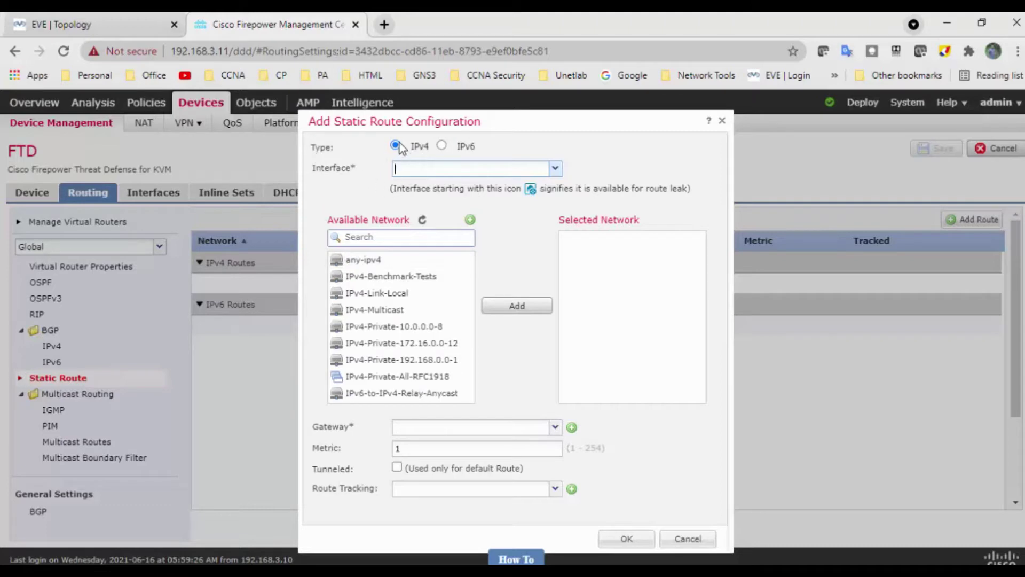
{"action": "left_click", "coordinate": [722, 121]}
{"action": "left_click", "coordinate": [157, 195]}
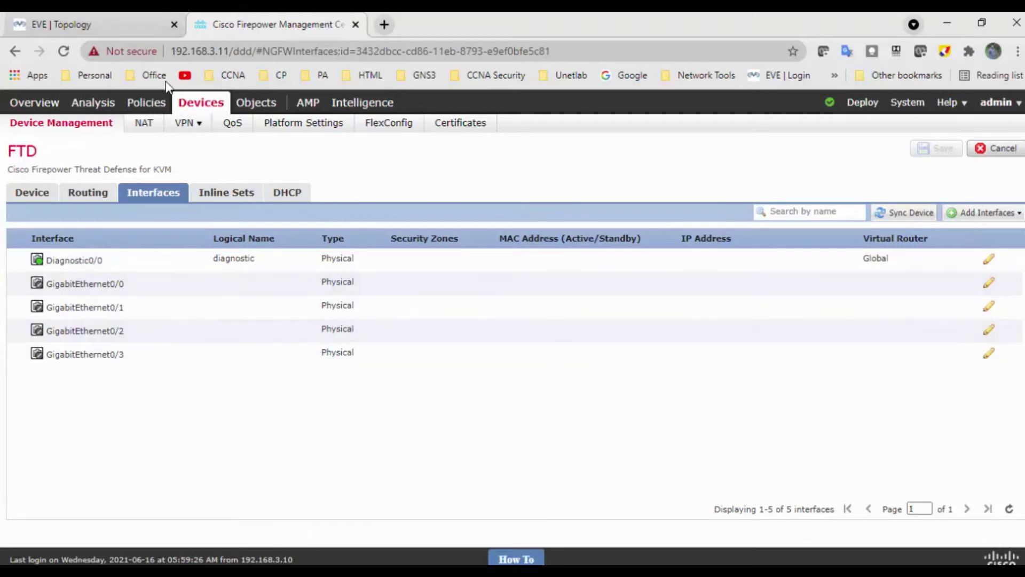
After viewing the lab topology, edit GigabitEthernet0/0 and name it 'Outside'.
{"action": "left_click", "coordinate": [101, 31]}
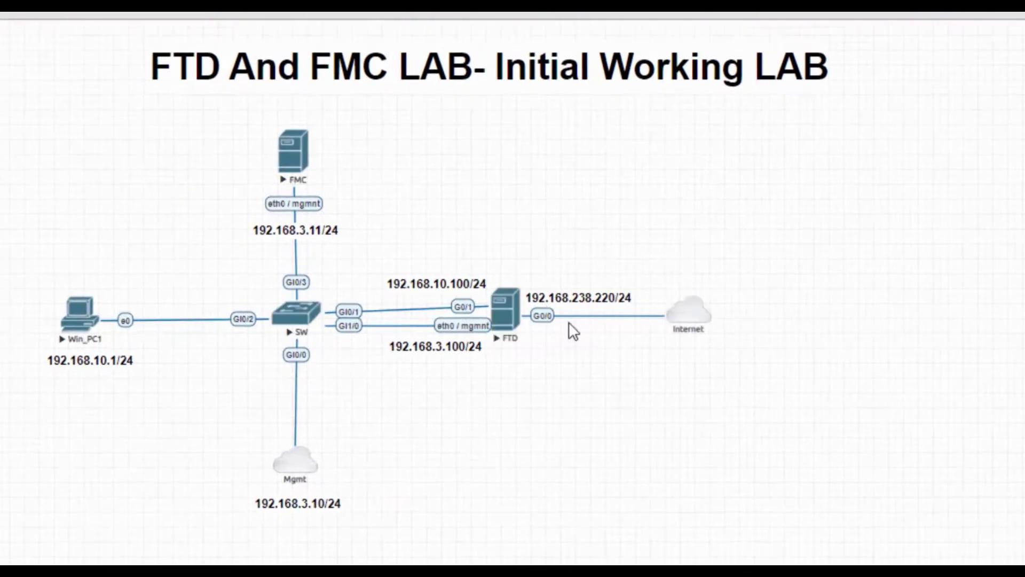
{"action": "left_click", "coordinate": [292, 24]}
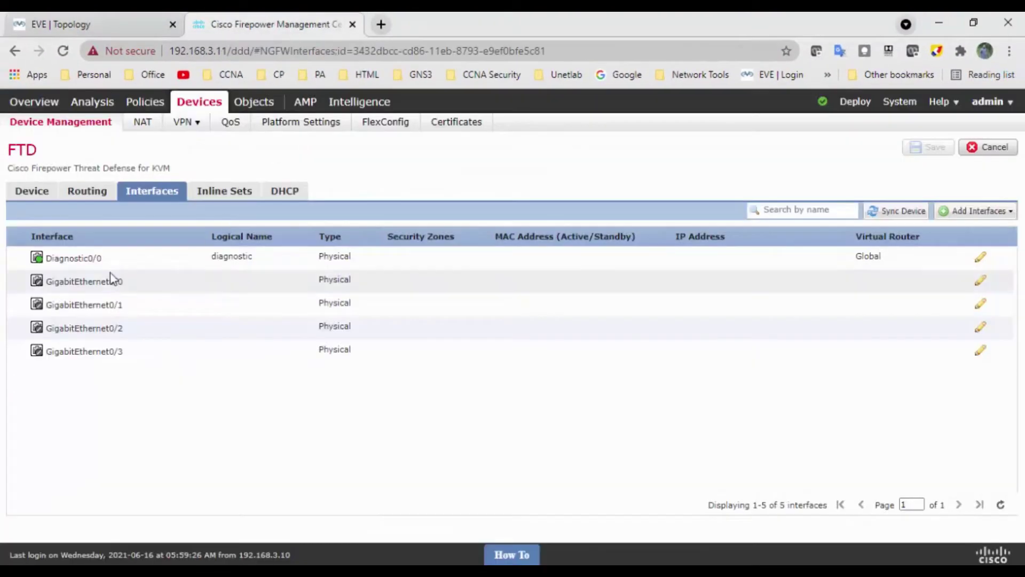
{"action": "left_click", "coordinate": [981, 282]}
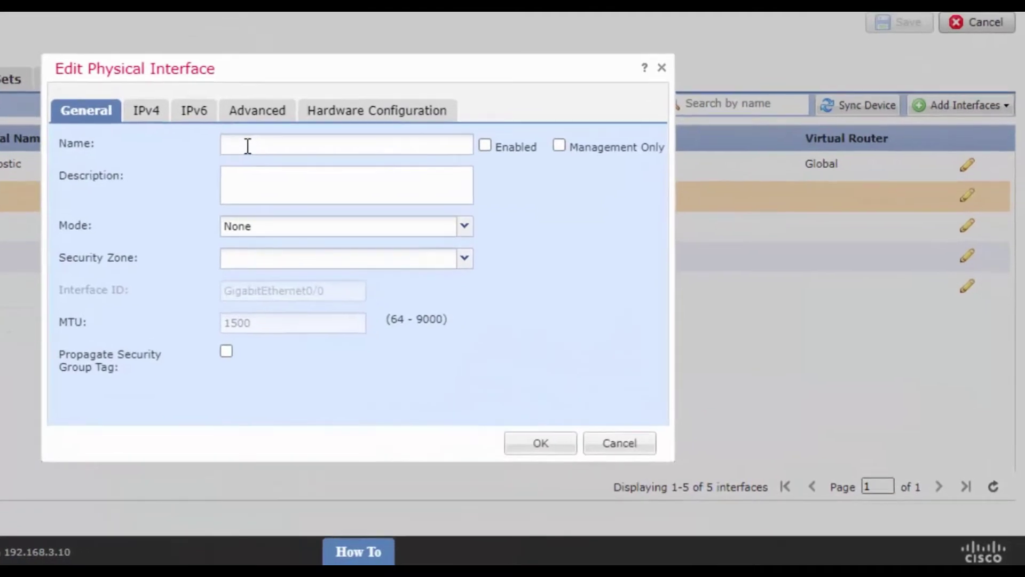
{"action": "left_click", "coordinate": [247, 146]}
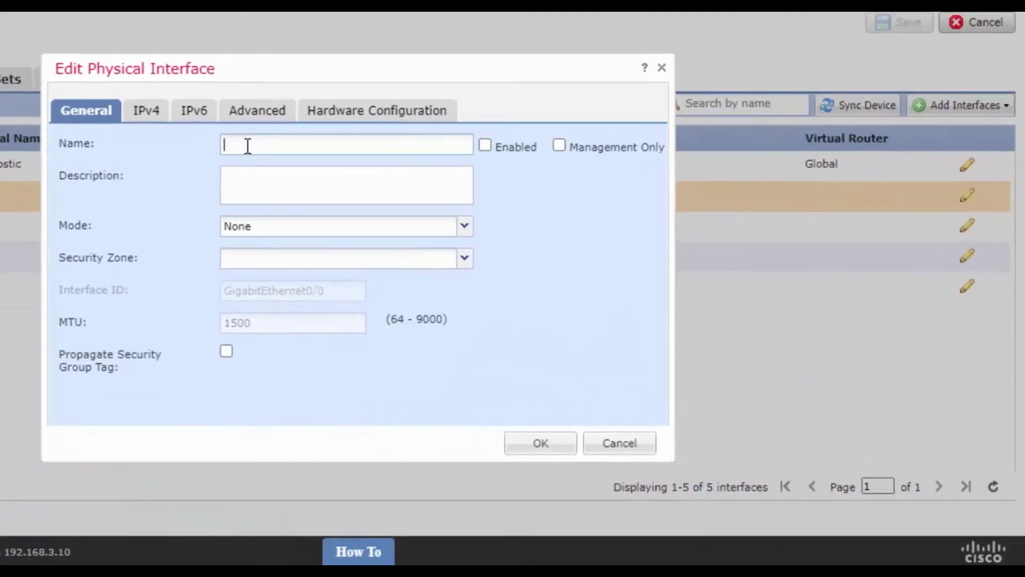
{"action": "type", "text": "O"}
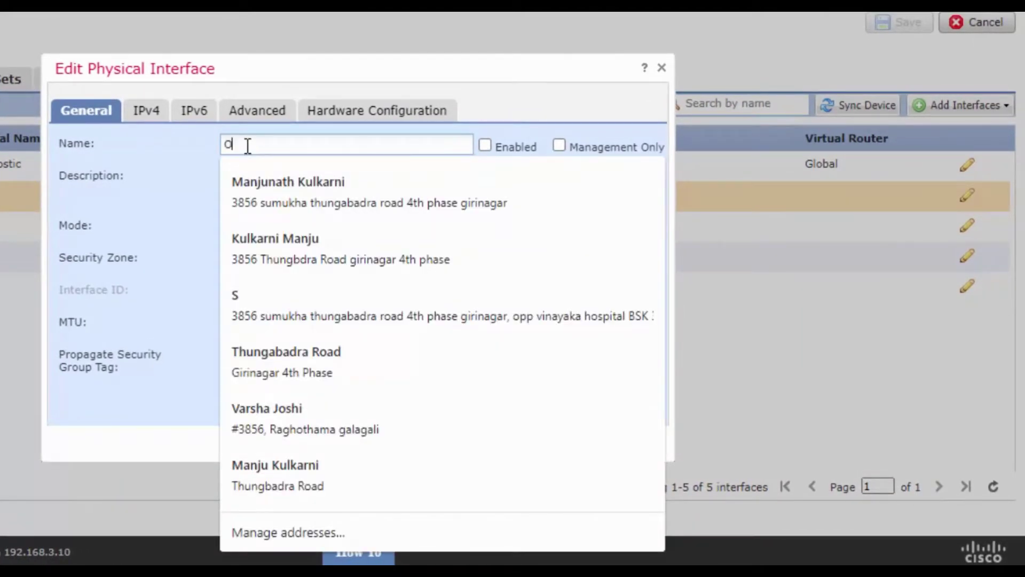
{"action": "type", "text": "utside"}
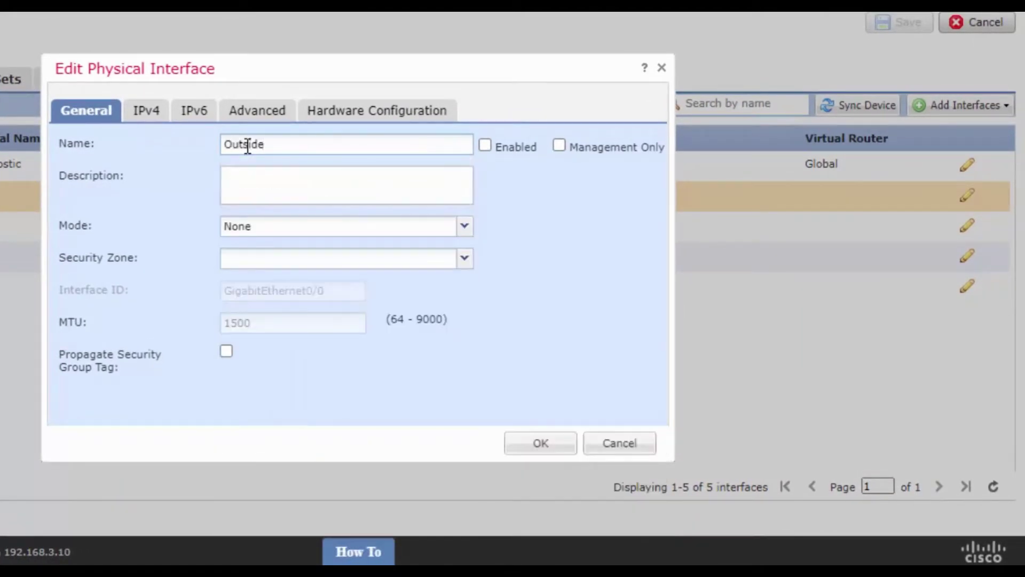
{"action": "left_click", "coordinate": [255, 190]}
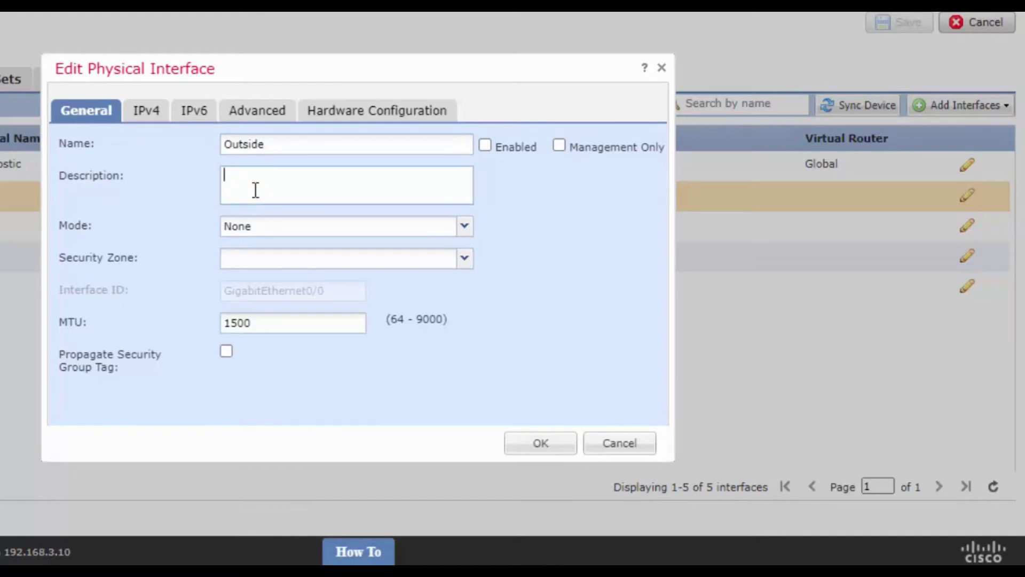
Enable GigabitEthernet0/0, keep mode None, create the Outside zone, and rename it Outside_Interface.
{"action": "left_click", "coordinate": [485, 145]}
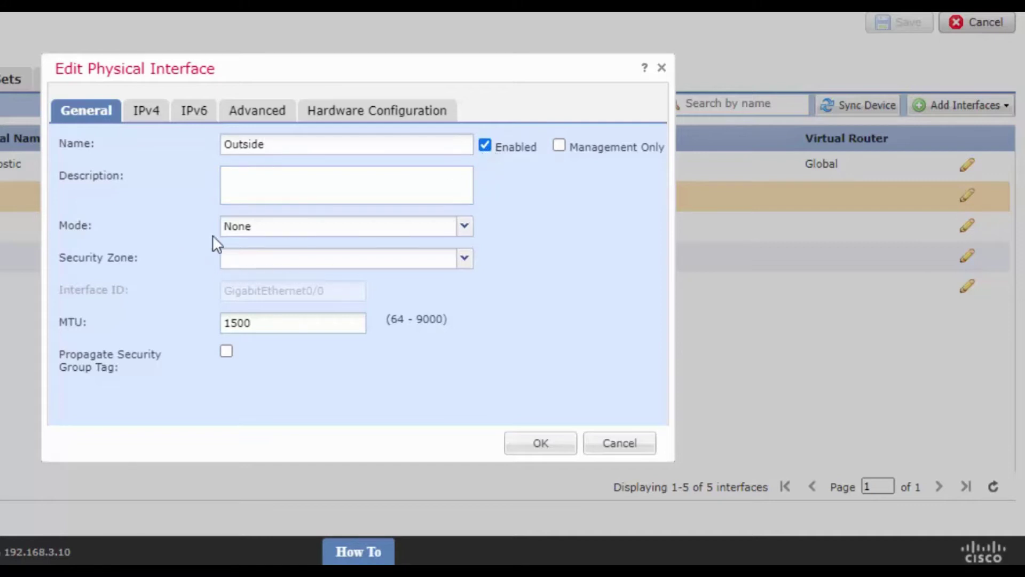
{"action": "left_click", "coordinate": [464, 227]}
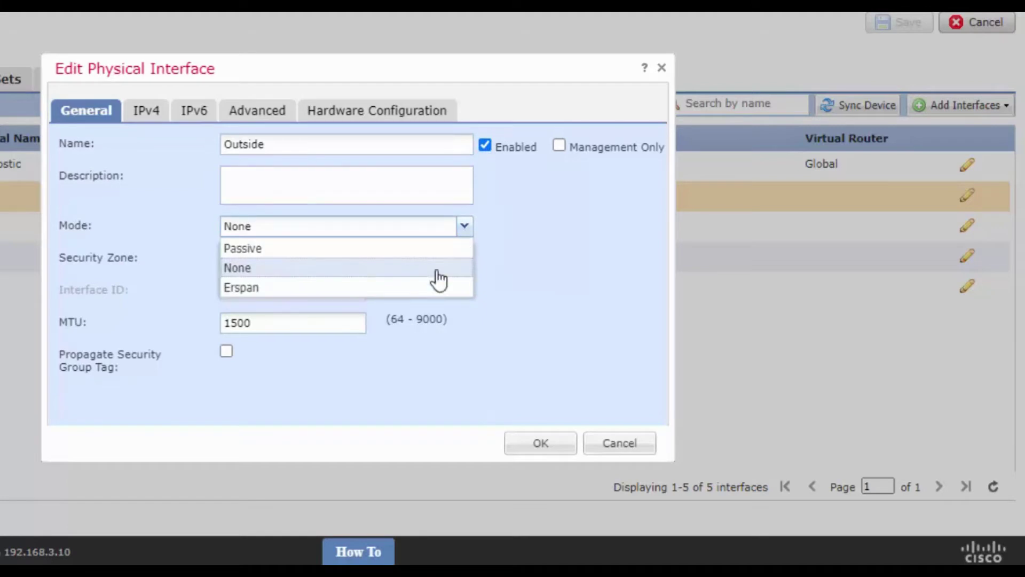
{"action": "left_click", "coordinate": [357, 268]}
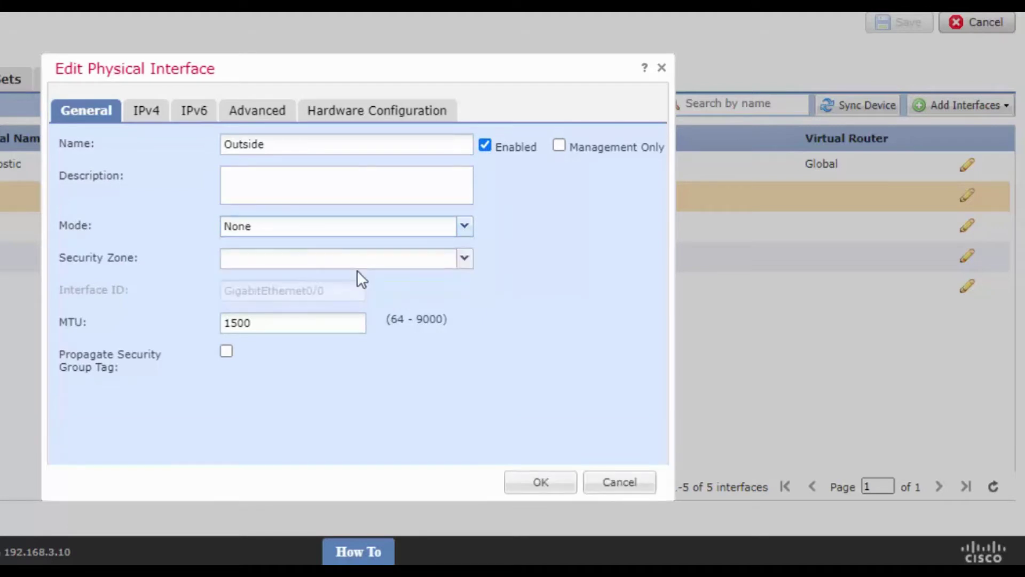
{"action": "left_click", "coordinate": [465, 259]}
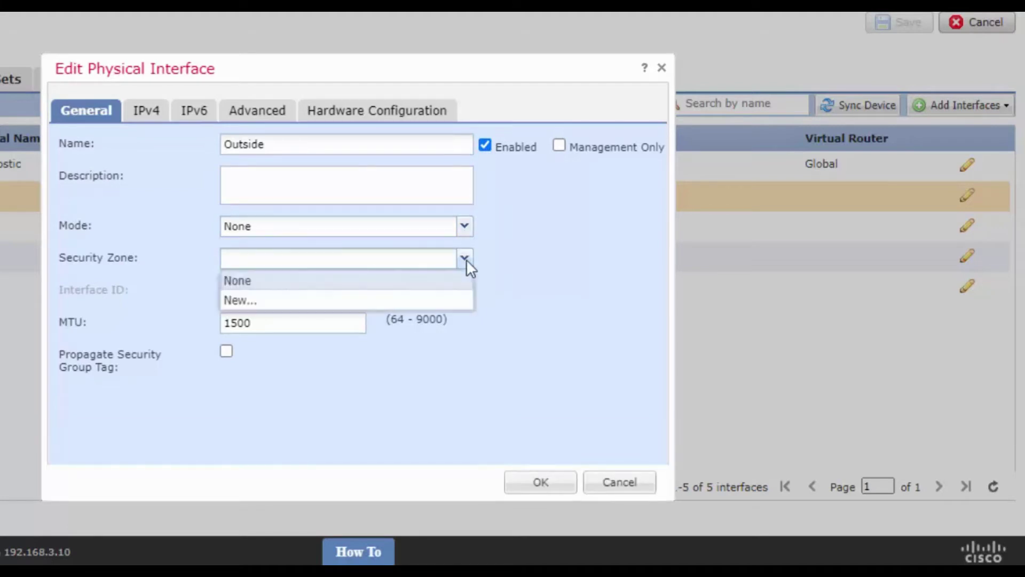
{"action": "left_click", "coordinate": [243, 303]}
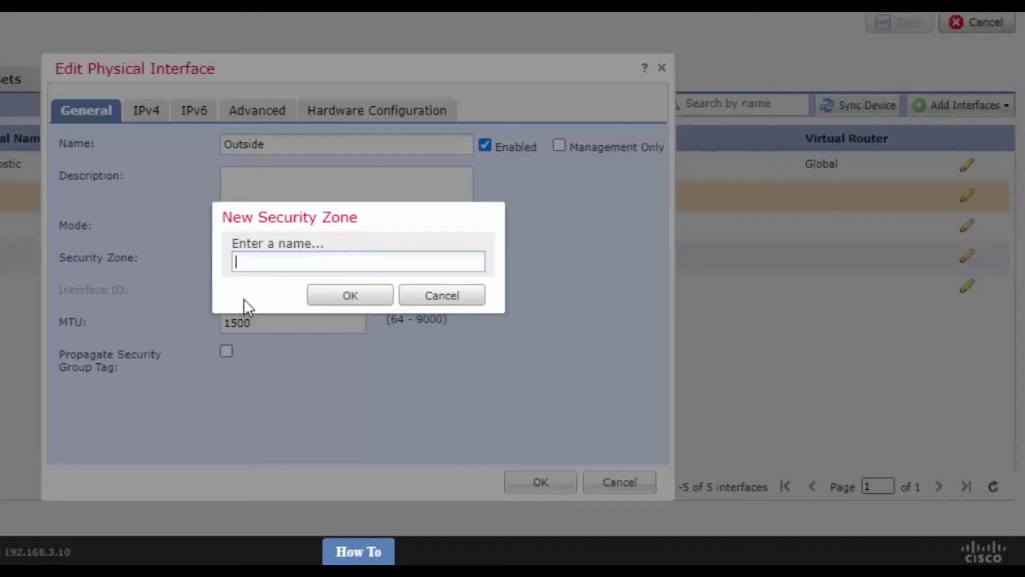
{"action": "type", "text": "Outside"}
{"action": "left_click", "coordinate": [352, 299]}
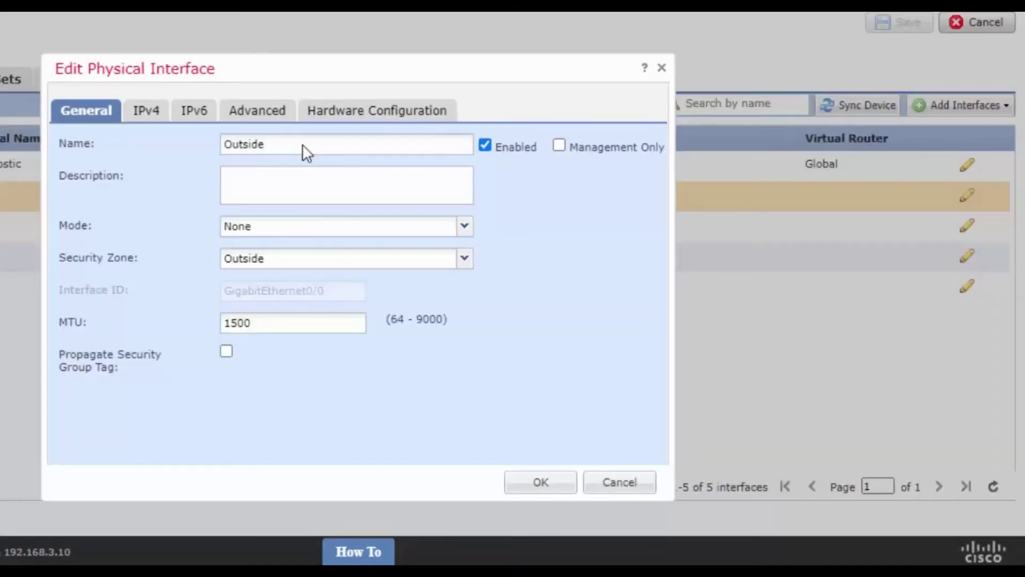
{"action": "left_click", "coordinate": [303, 145]}
{"action": "type", "text": "_Interfacer"}
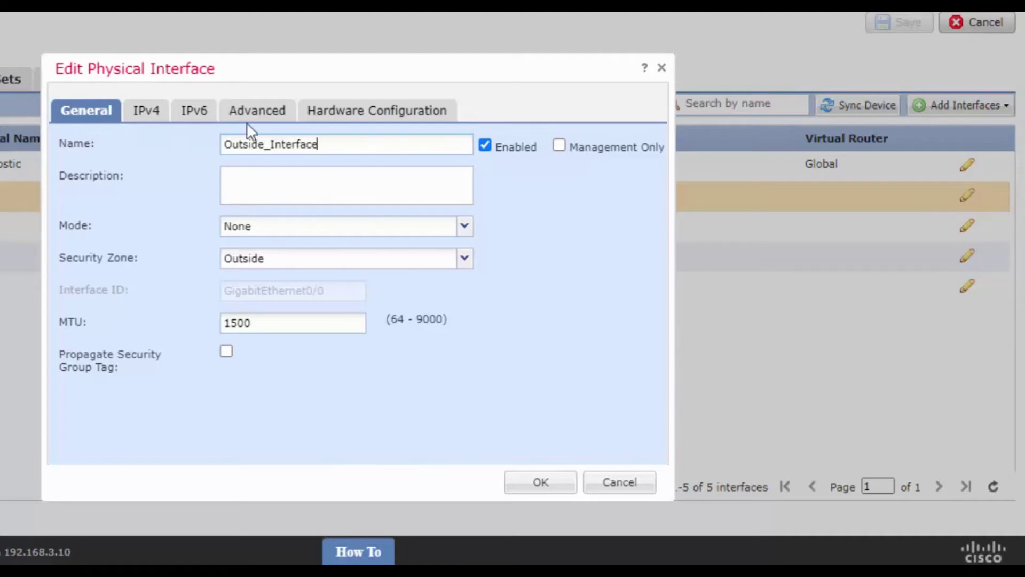
On the IPv4 tab, keep Use Static IP and enter 192.168.238.220/24.
{"action": "left_click", "coordinate": [149, 116]}
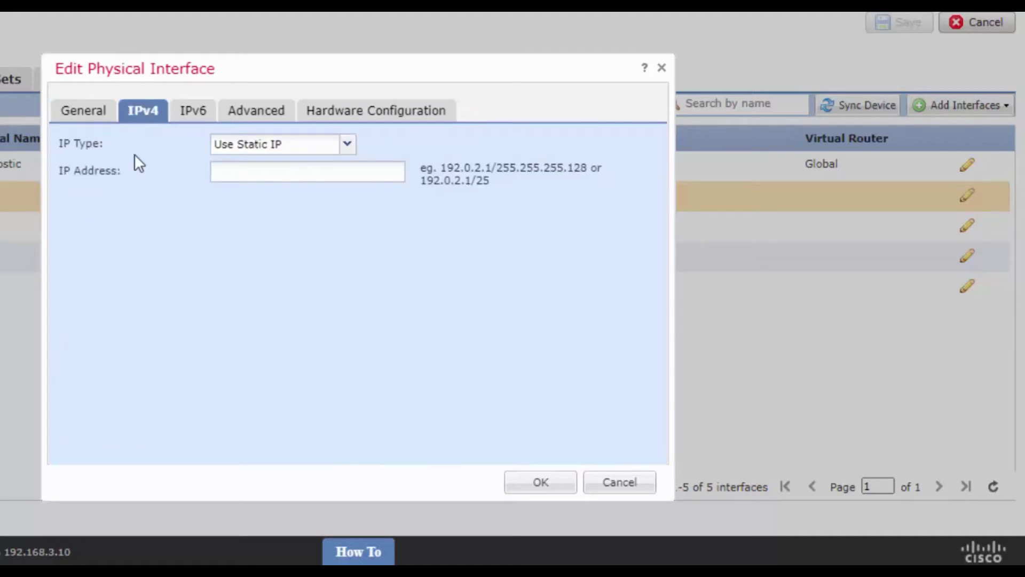
{"action": "left_click", "coordinate": [348, 144]}
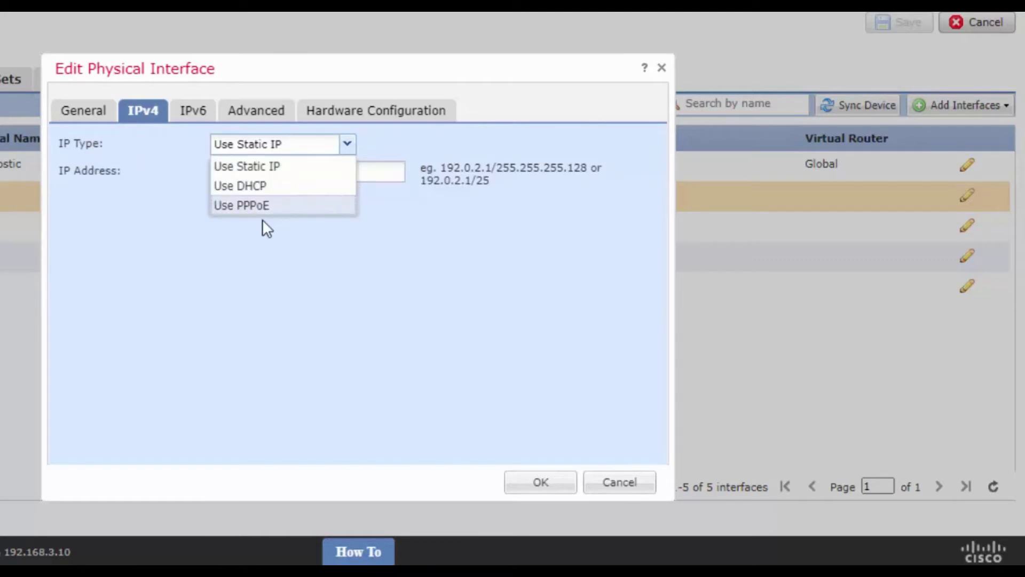
{"action": "left_click", "coordinate": [312, 174]}
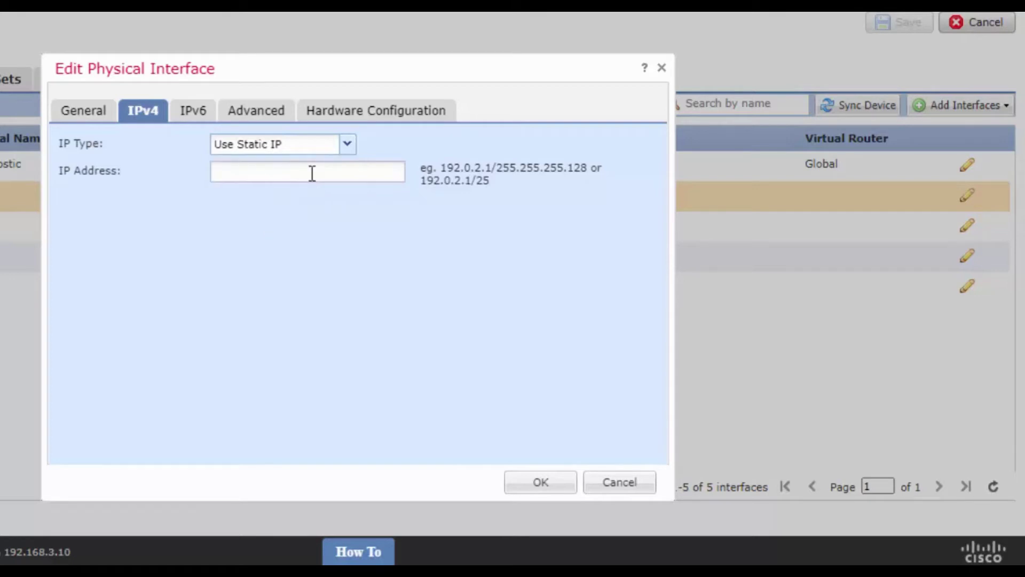
{"action": "left_click", "coordinate": [312, 172]}
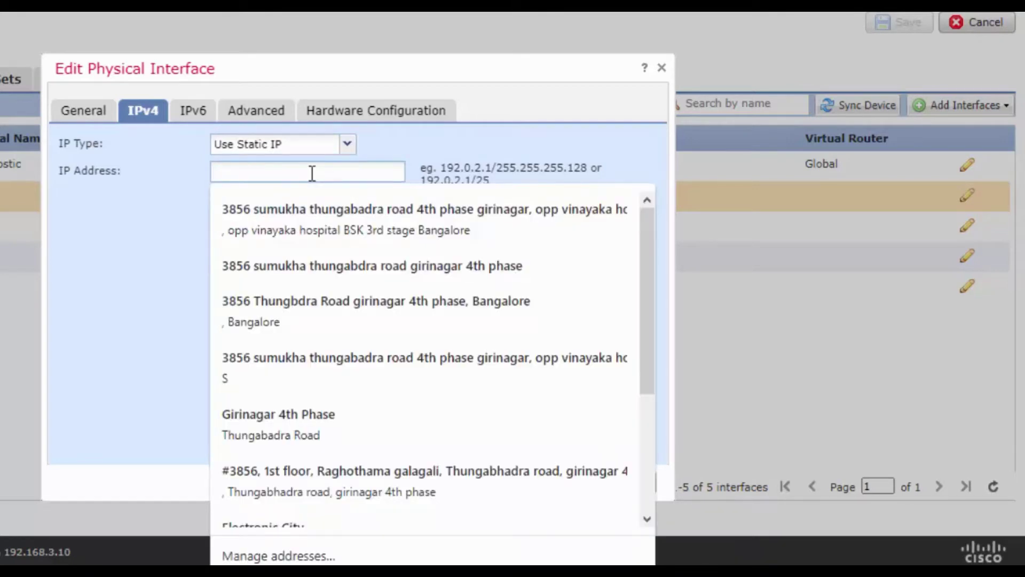
{"action": "type", "text": "192.1"}
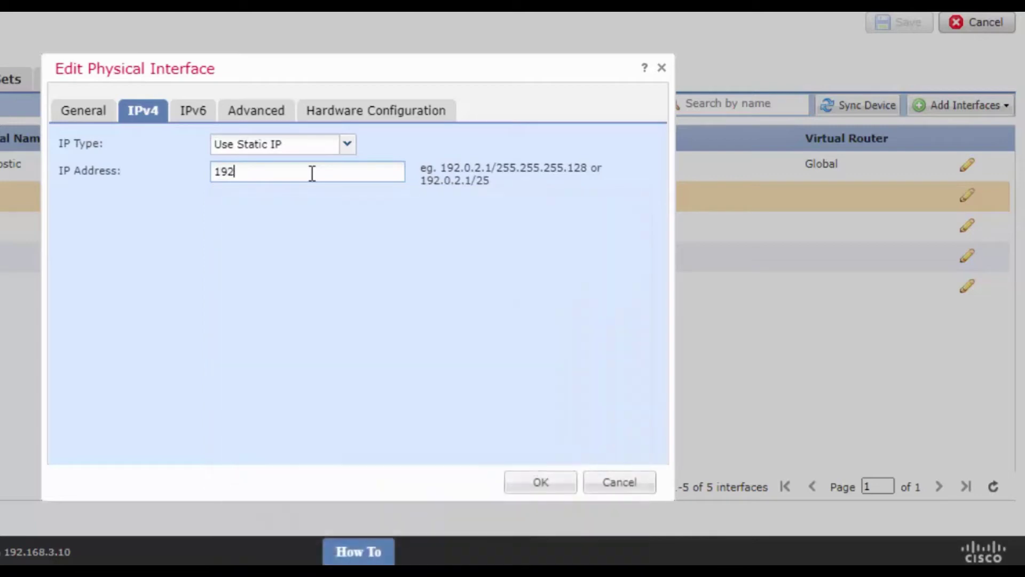
{"action": "type", "text": "68.238"}
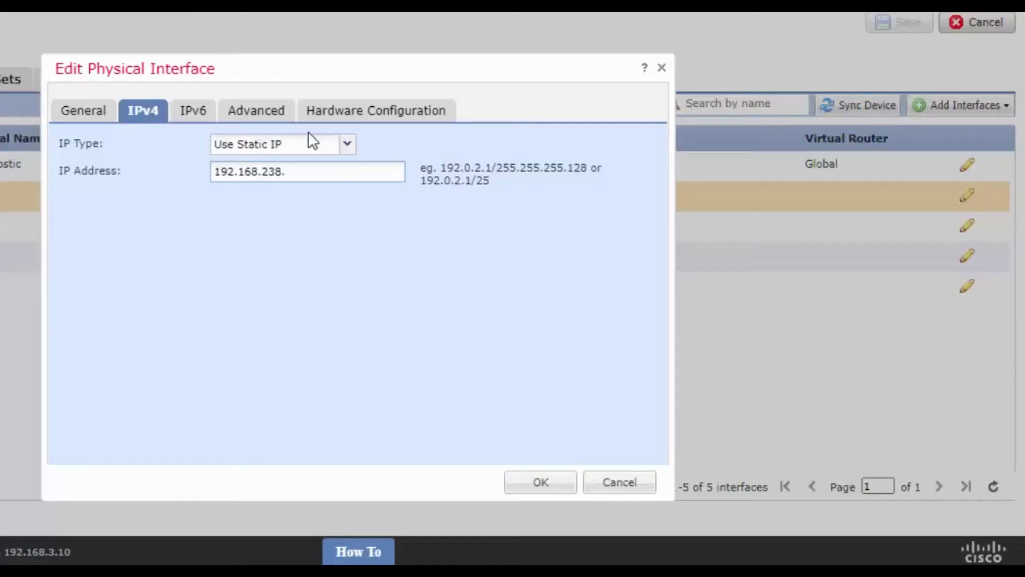
{"action": "type", "text": "220"}
{"action": "type", "text": "/24"}
{"action": "left_click", "coordinate": [194, 113]}
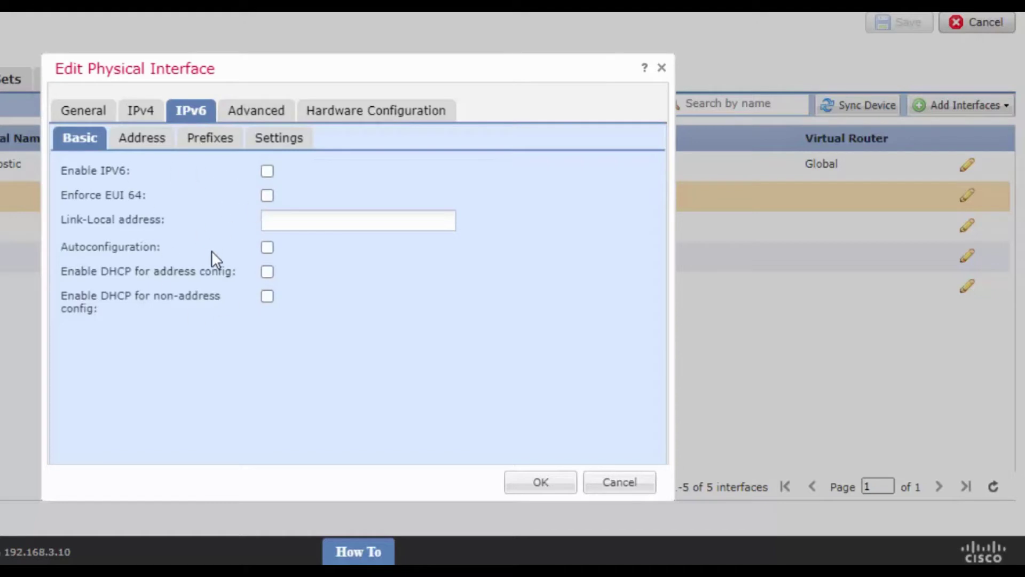
Review the MAC address and hardware settings, recheck IPv4, and confirm the outside interface.
{"action": "left_click", "coordinate": [272, 113]}
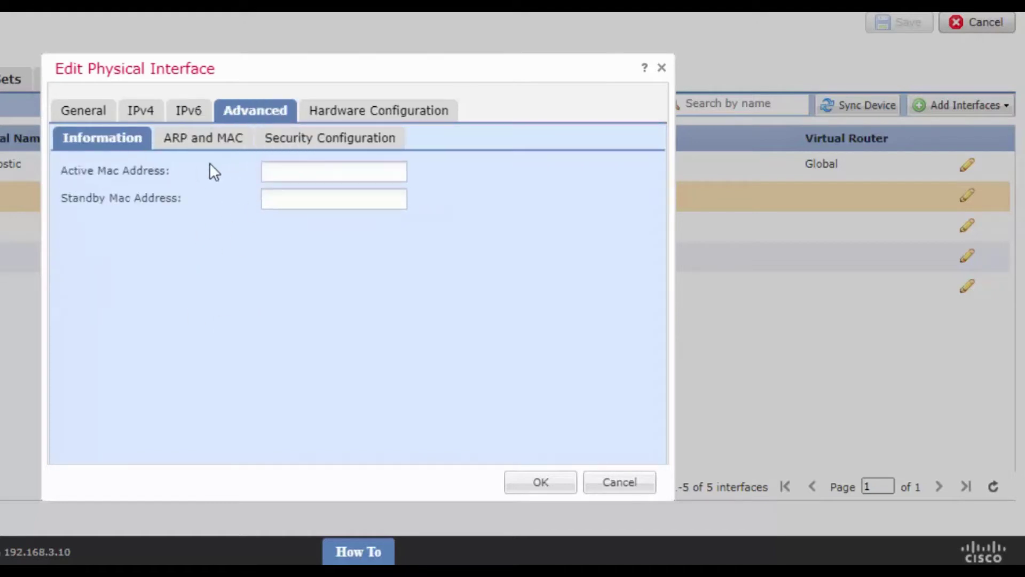
{"action": "left_click_drag", "start_coordinate": [69, 172], "coordinate": [188, 177]}
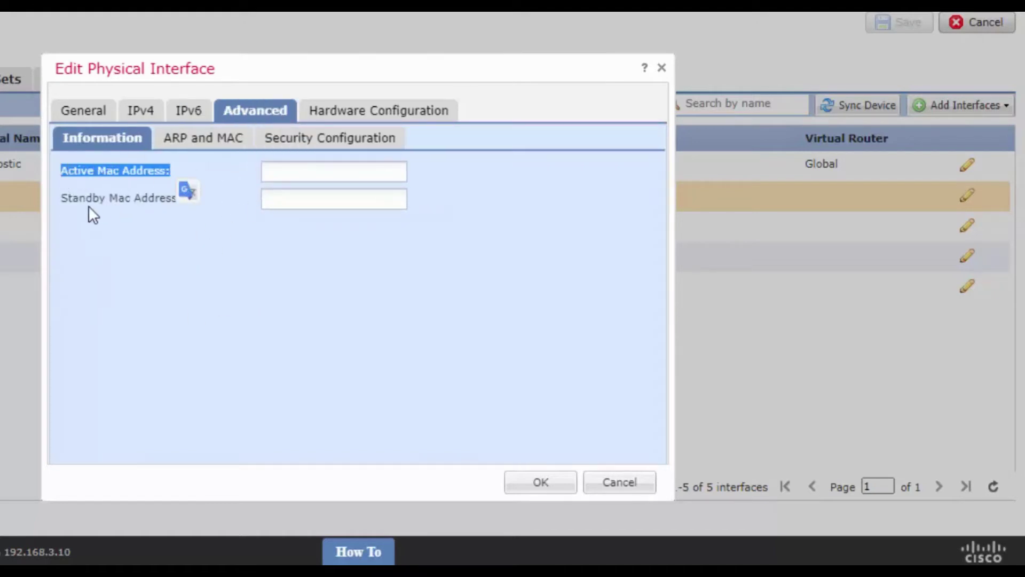
{"action": "left_click", "coordinate": [75, 210]}
{"action": "left_click_drag", "start_coordinate": [71, 201], "coordinate": [242, 197]}
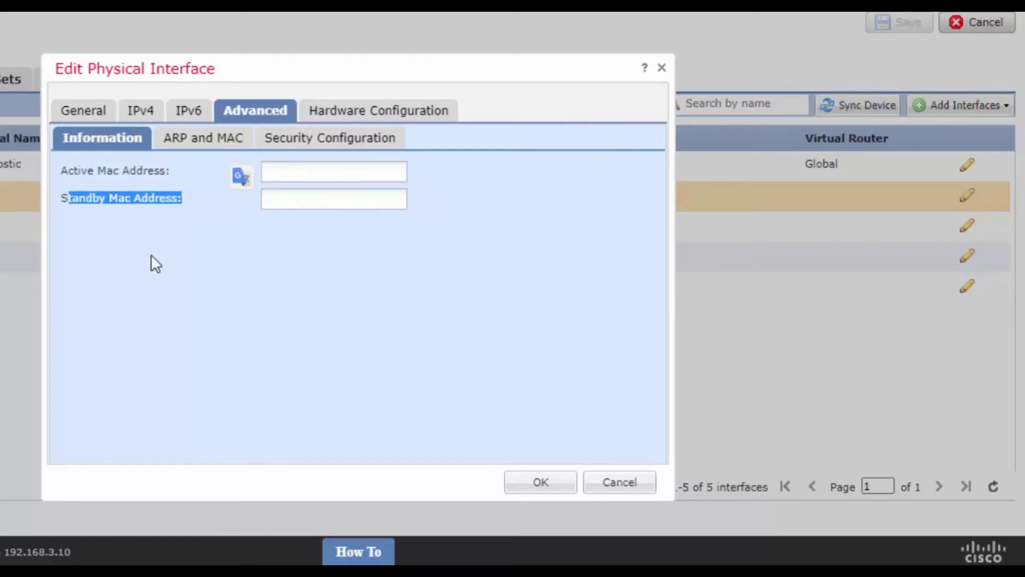
{"action": "left_click", "coordinate": [392, 113]}
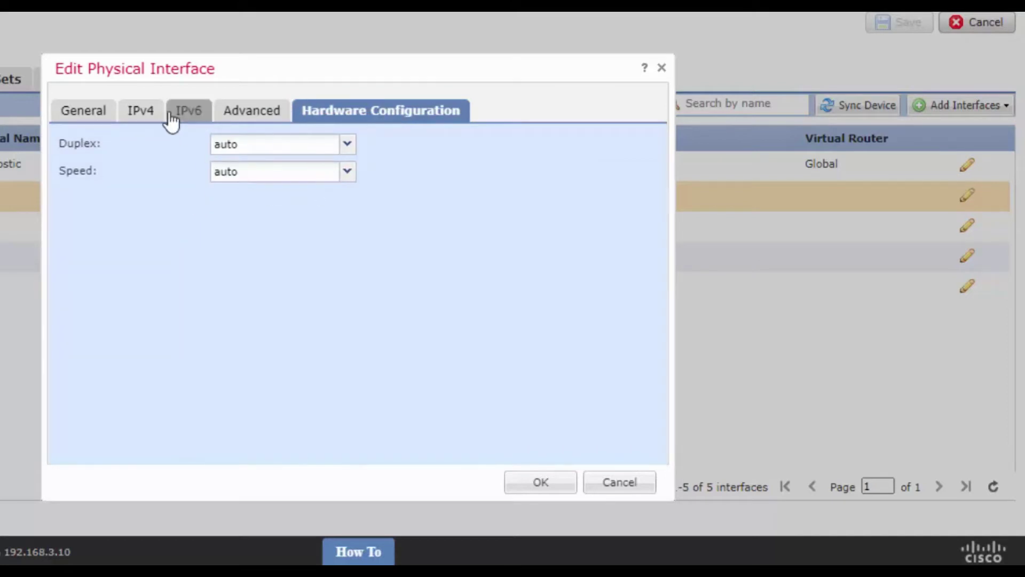
{"action": "left_click", "coordinate": [147, 112]}
{"action": "left_click", "coordinate": [93, 118]}
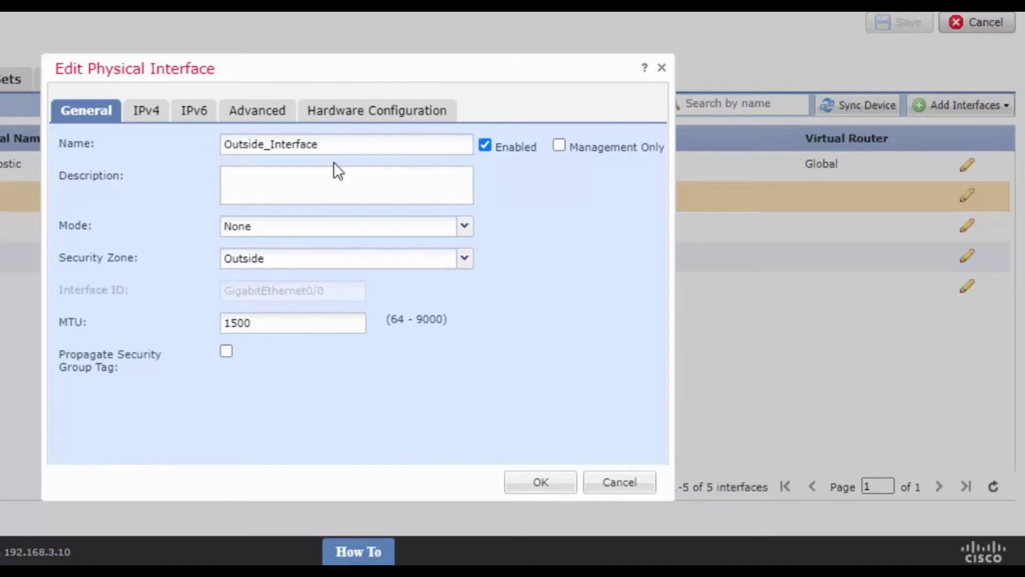
{"action": "left_click", "coordinate": [150, 121]}
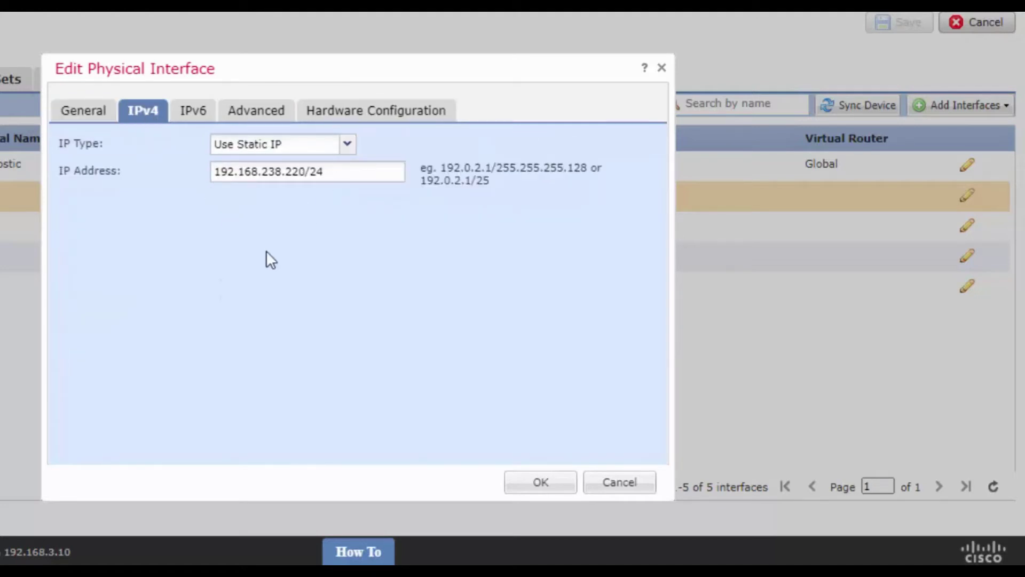
{"action": "left_click", "coordinate": [548, 485]}
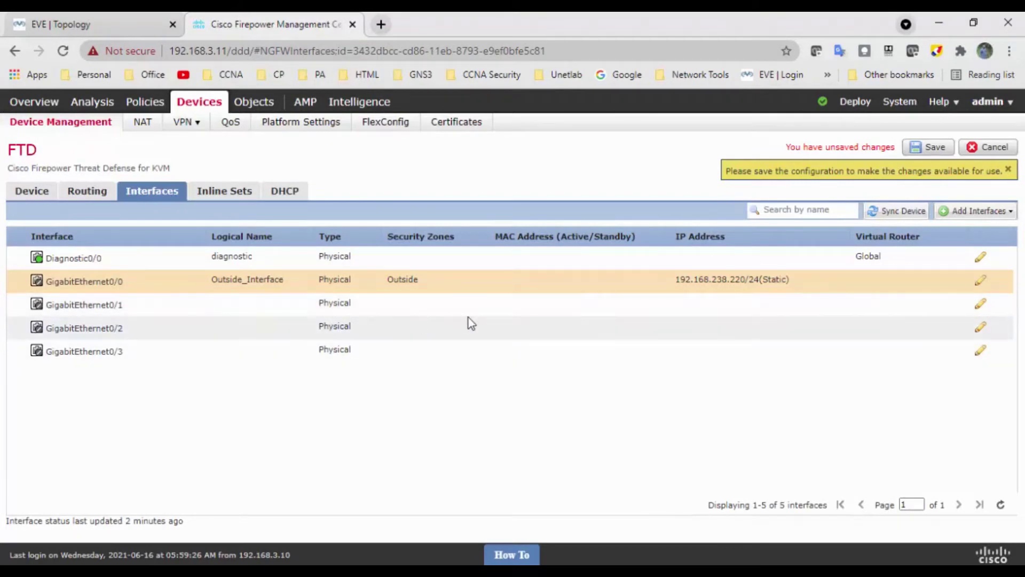
Edit the GigabitEthernet0/1 interface.
{"action": "left_click", "coordinate": [980, 304]}
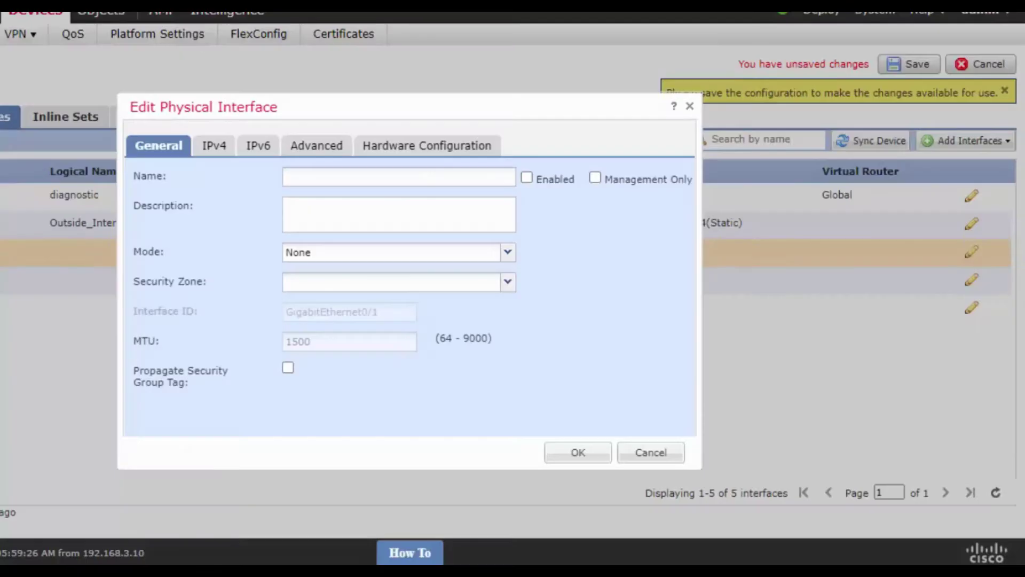
Name GigabitEthernet0/1 'Inside_Interface', enable it, and create a new 'Inside' security zone.
{"action": "left_click", "coordinate": [308, 174]}
{"action": "type", "text": "I"}
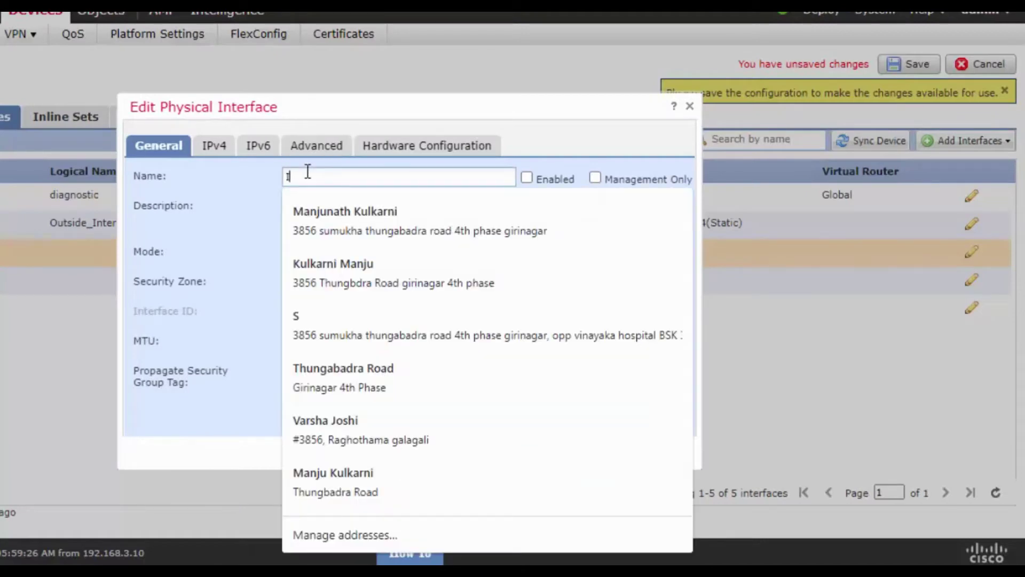
{"action": "type", "text": "nside_Interface"}
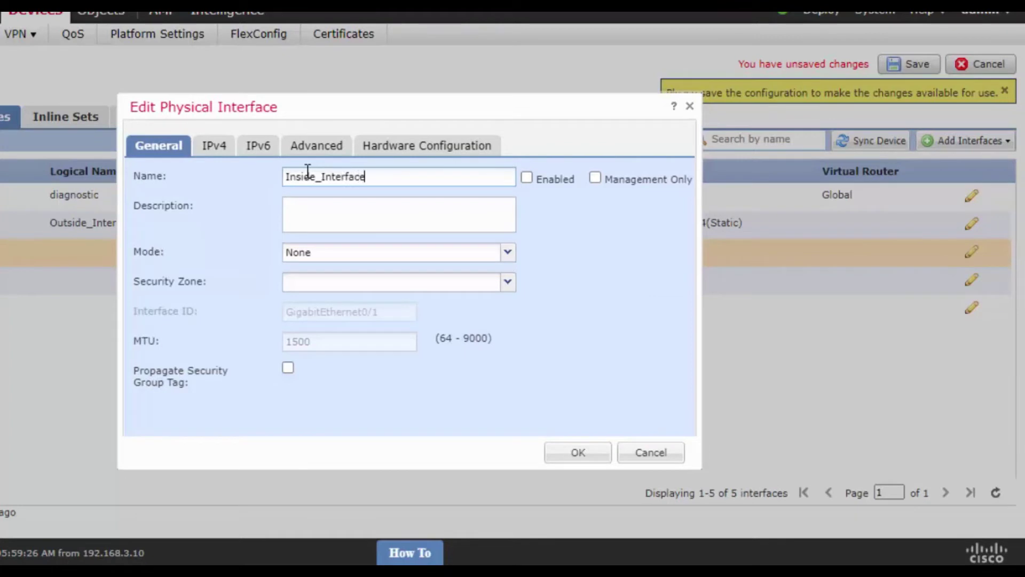
{"action": "left_click", "coordinate": [528, 178]}
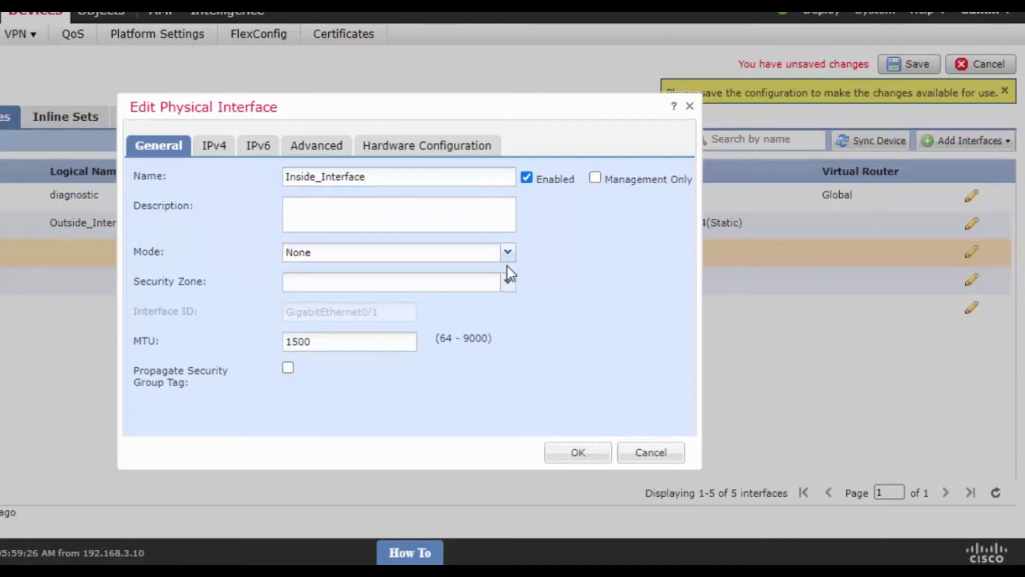
{"action": "left_click", "coordinate": [508, 283]}
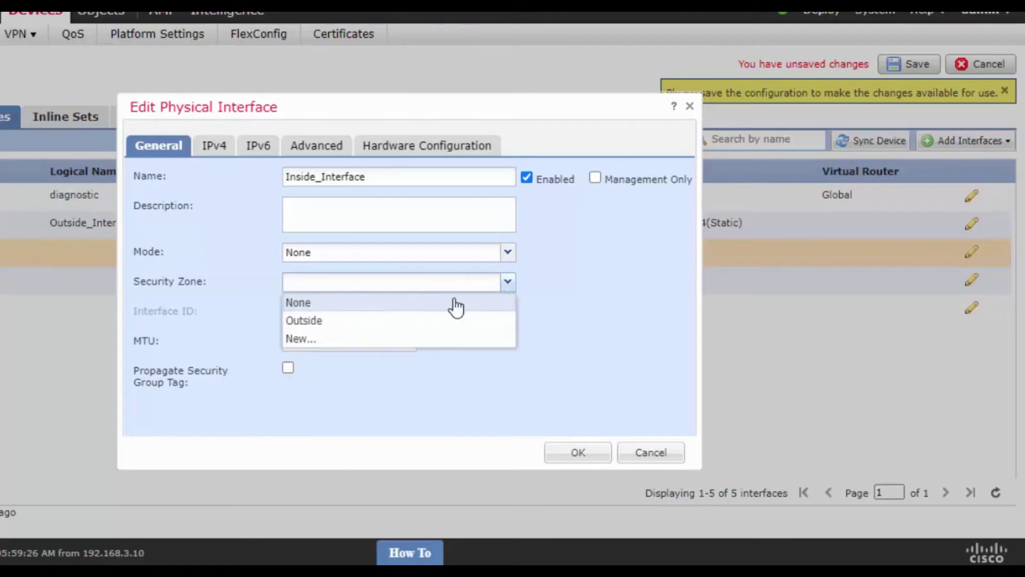
{"action": "left_click", "coordinate": [316, 340]}
{"action": "type", "text": "Inside"}
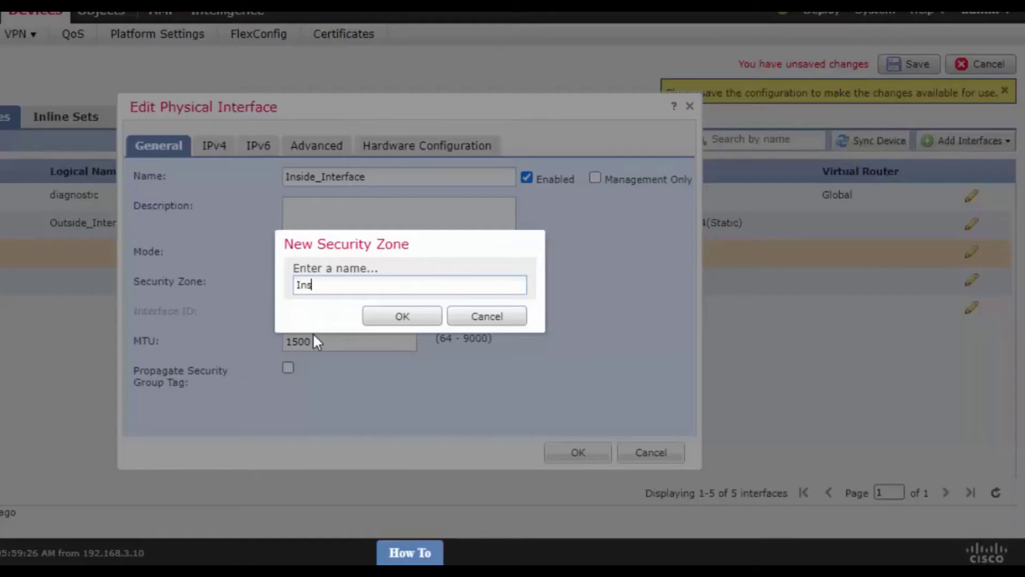
{"action": "left_click", "coordinate": [412, 319]}
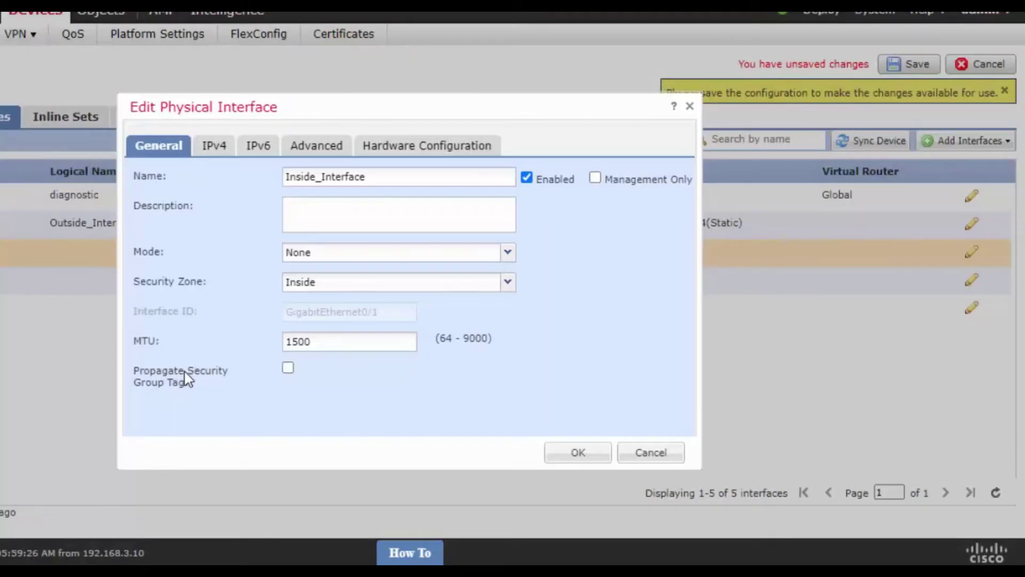
Give the inside interface static IPv4 192.168.10.100/24 and confirm the edit.
{"action": "left_click", "coordinate": [208, 146]}
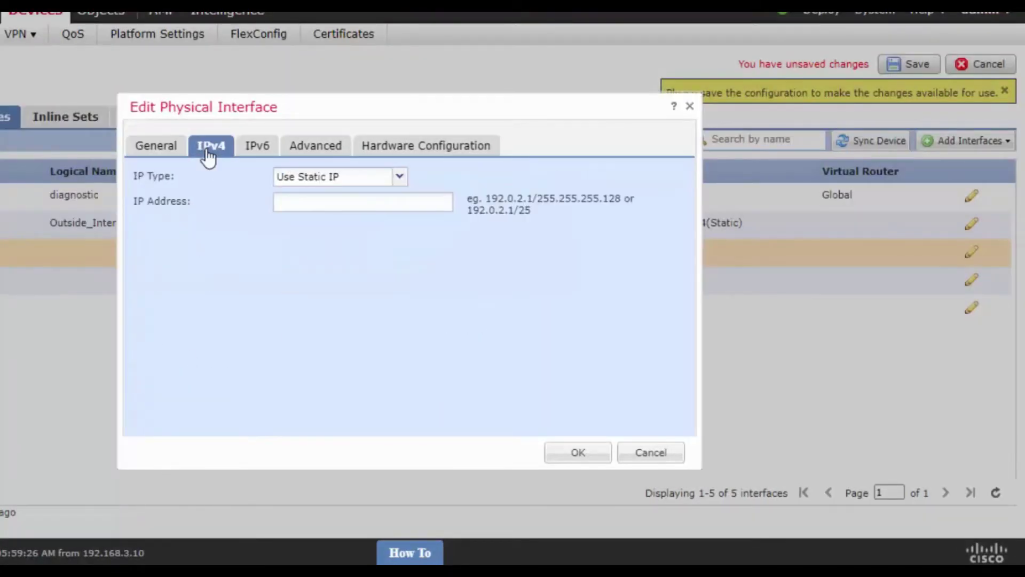
{"action": "left_click", "coordinate": [404, 202]}
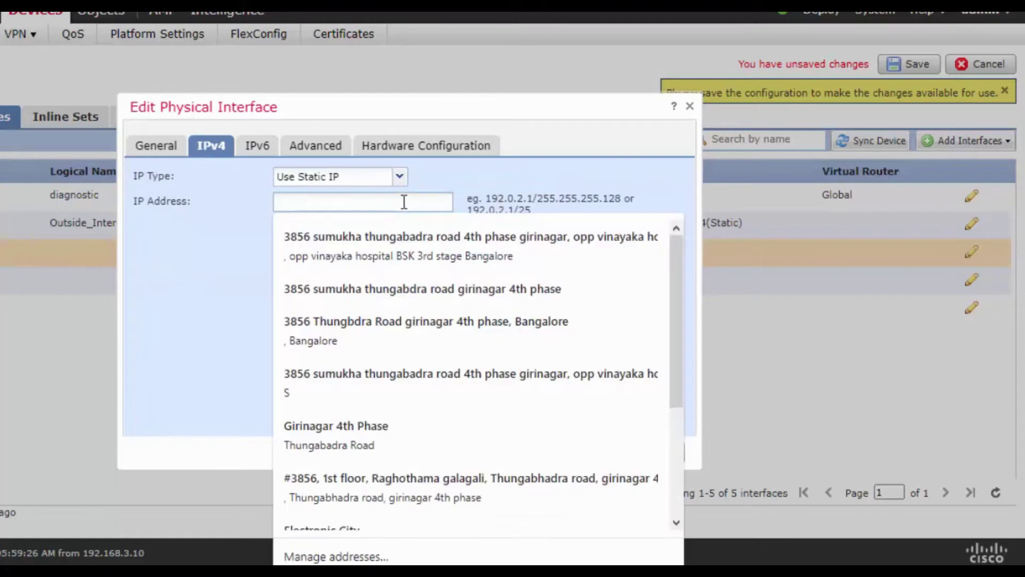
{"action": "type", "text": "192.1"}
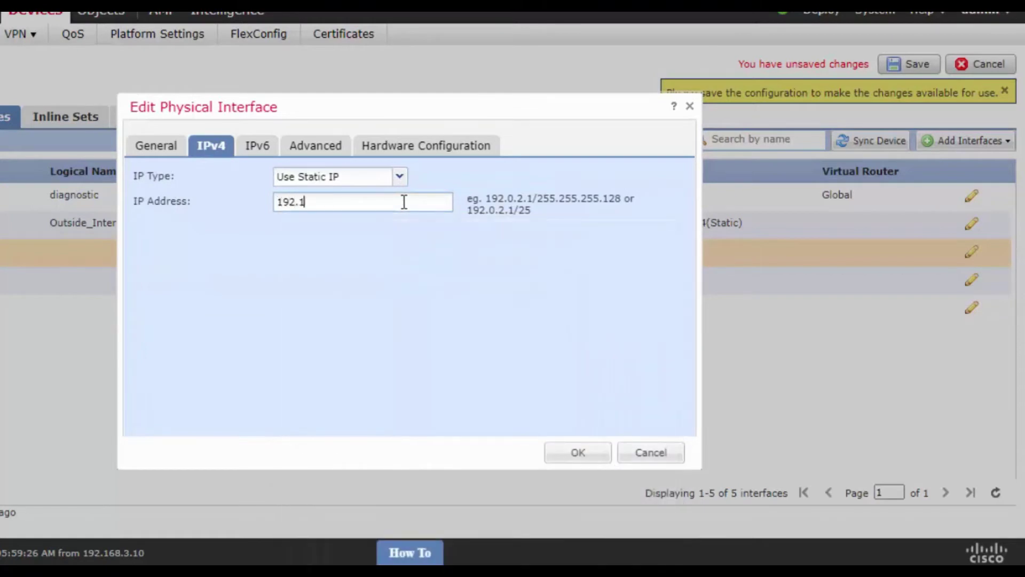
{"action": "type", "text": "68.10.100/24"}
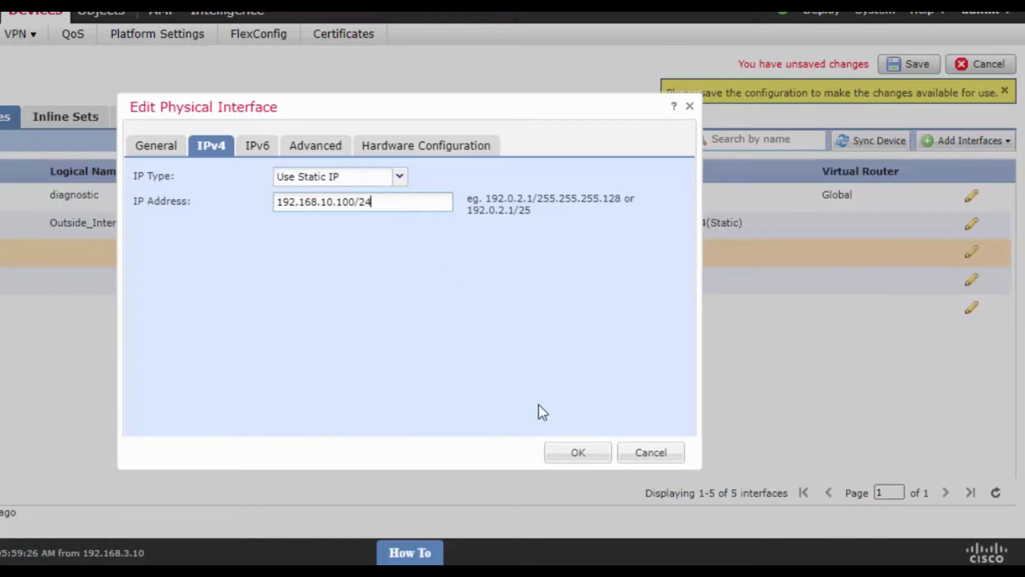
{"action": "left_click", "coordinate": [577, 455]}
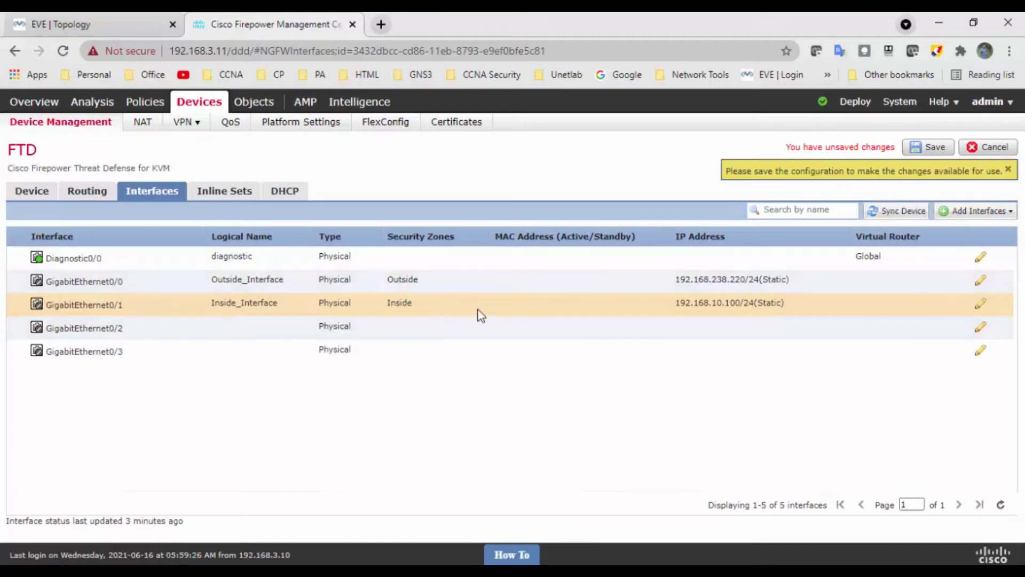
Save the interface configuration and open the FTD's Routing settings.
{"action": "left_click", "coordinate": [928, 152]}
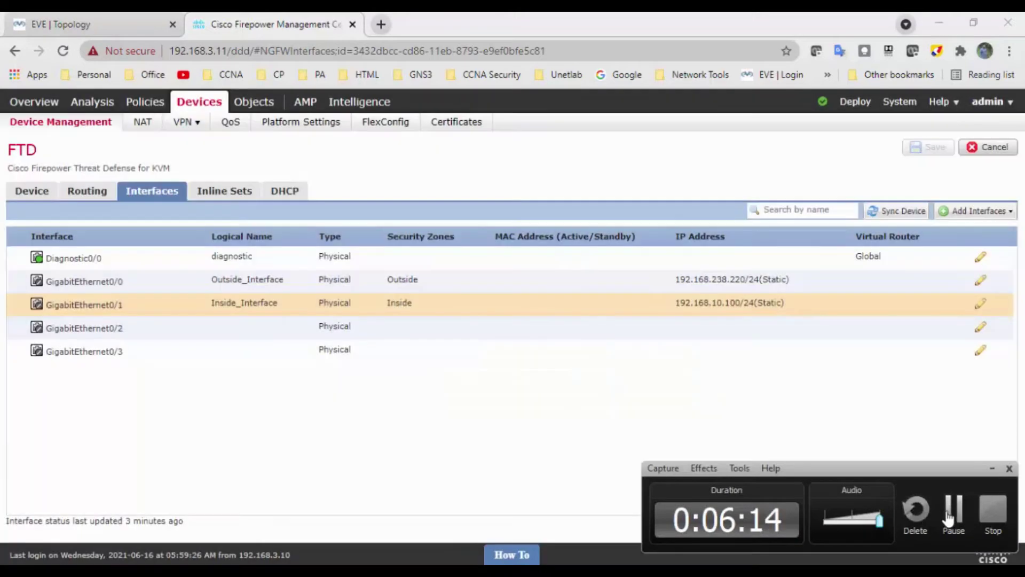
{"action": "left_click", "coordinate": [949, 517]}
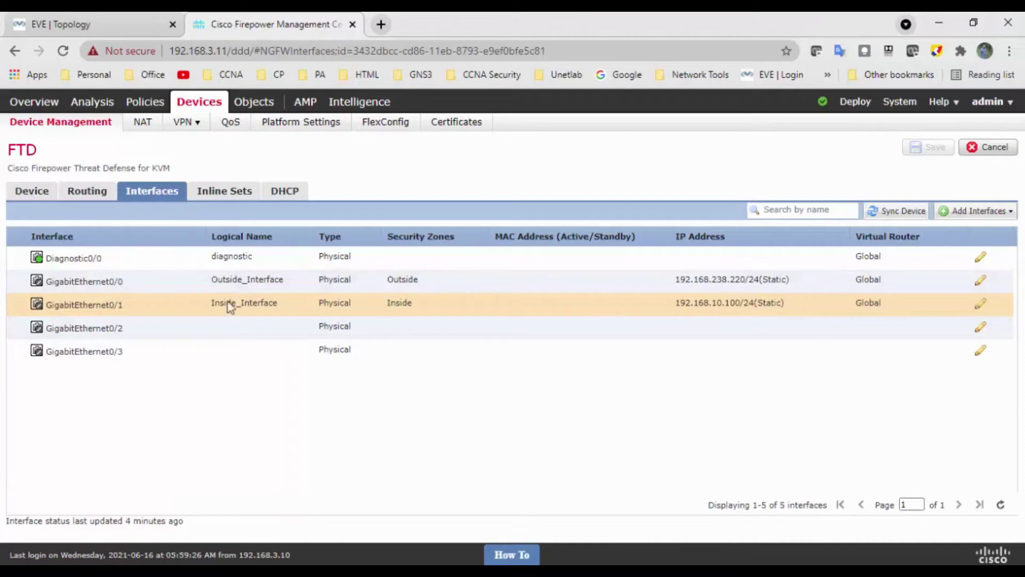
{"action": "left_click", "coordinate": [88, 191]}
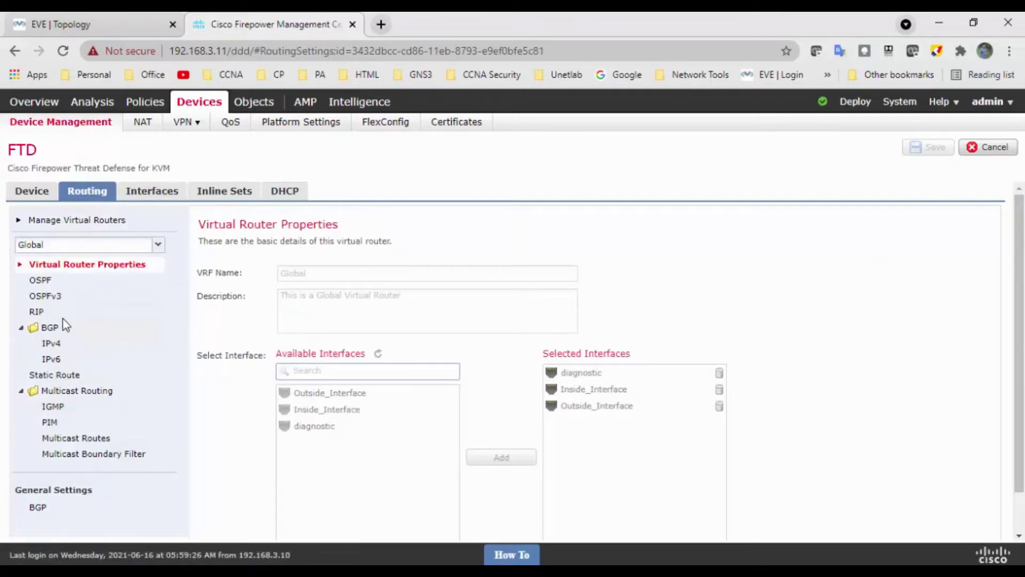
Show the Static Route table and begin adding a new IPv4 route.
{"action": "left_click", "coordinate": [65, 376]}
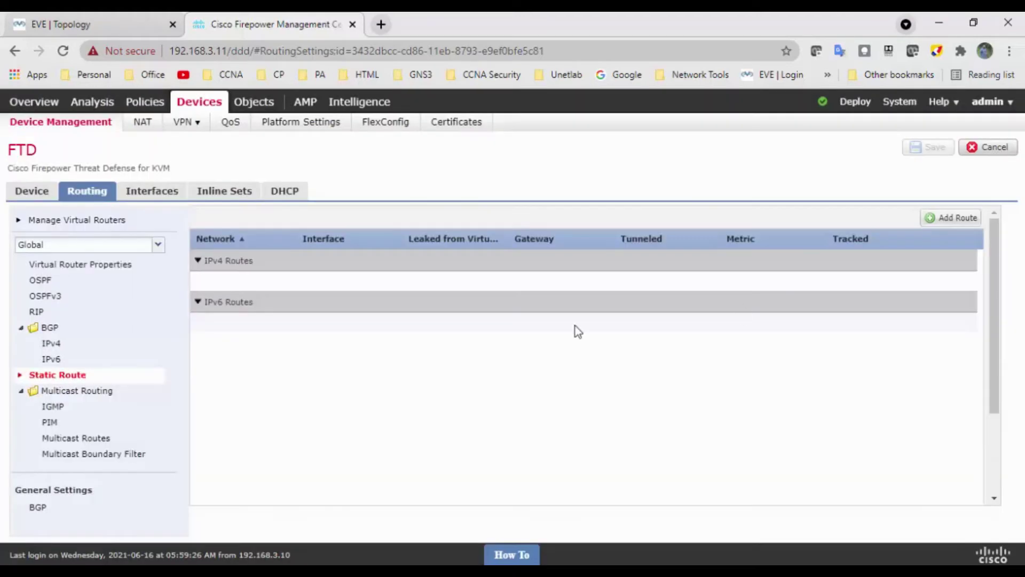
{"action": "left_click", "coordinate": [969, 218]}
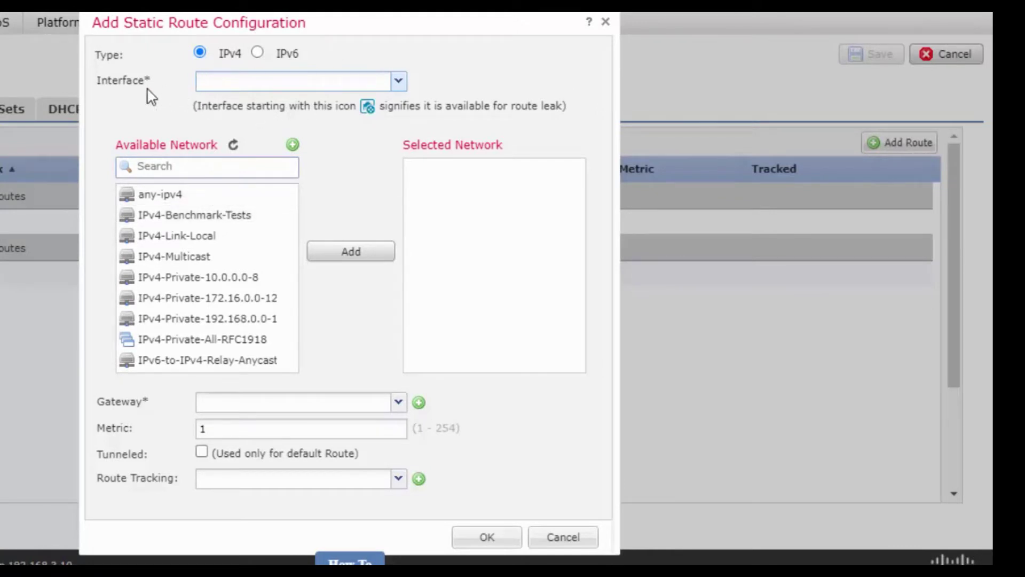
Route any-ipv4 out Outside_Interface and start a new network object for the gateway.
{"action": "left_click", "coordinate": [399, 82]}
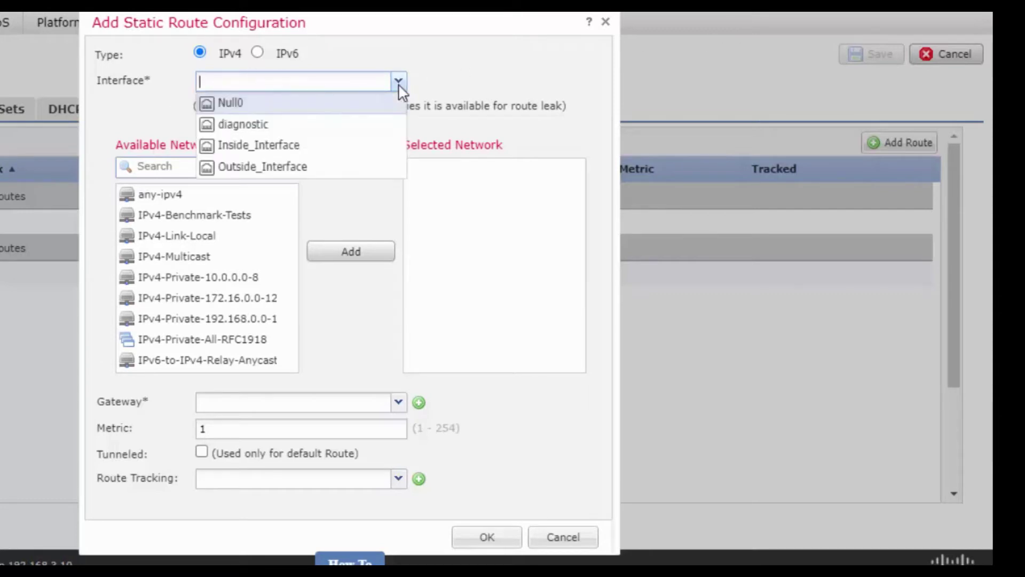
{"action": "left_click", "coordinate": [307, 172]}
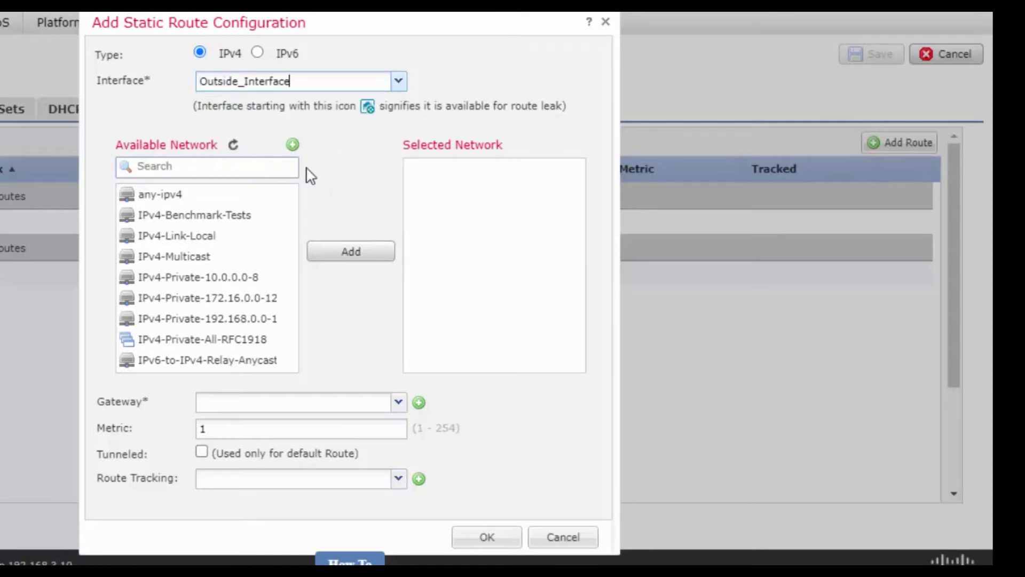
{"action": "left_click", "coordinate": [168, 197]}
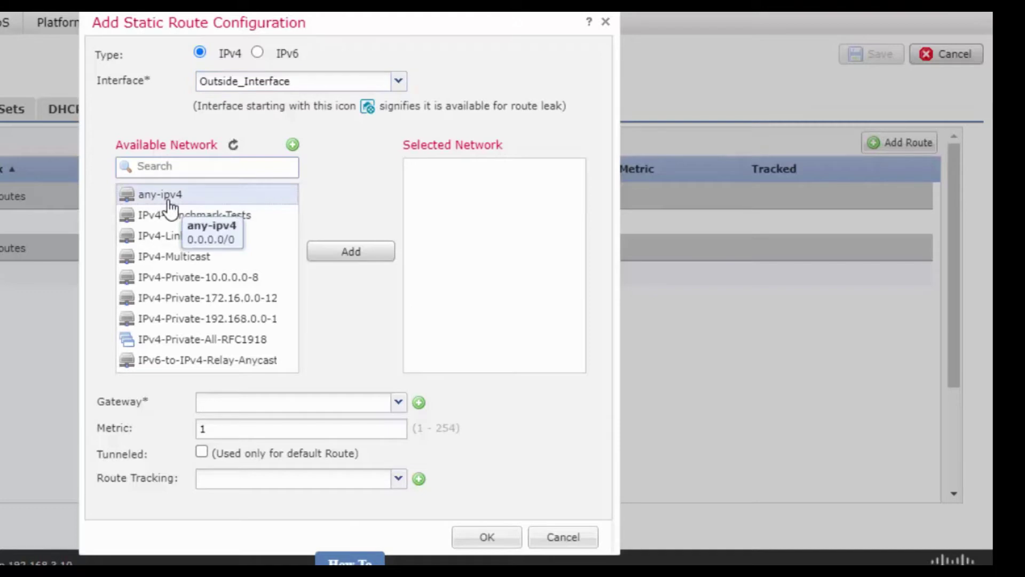
{"action": "left_click", "coordinate": [349, 255]}
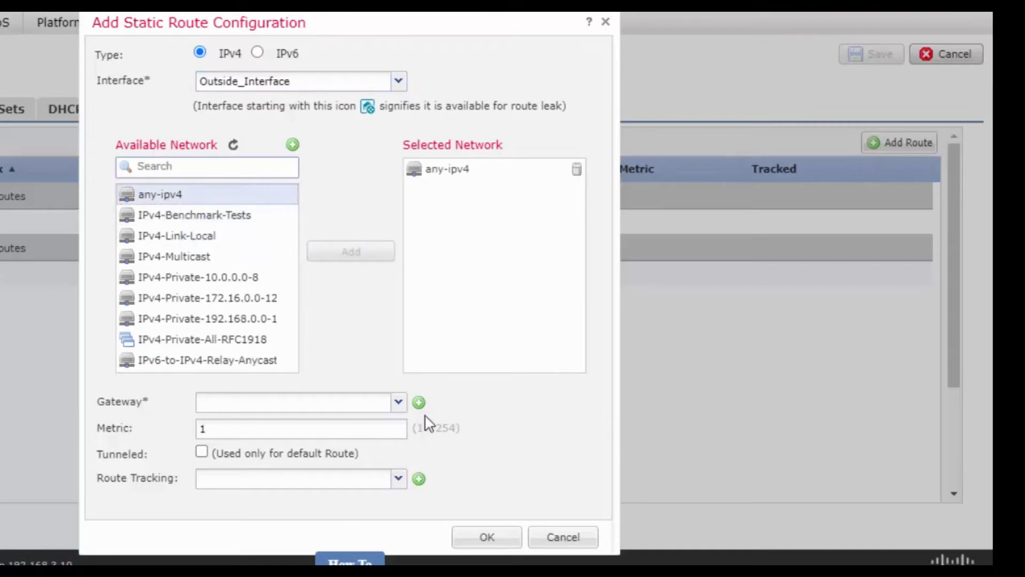
{"action": "left_click", "coordinate": [399, 402]}
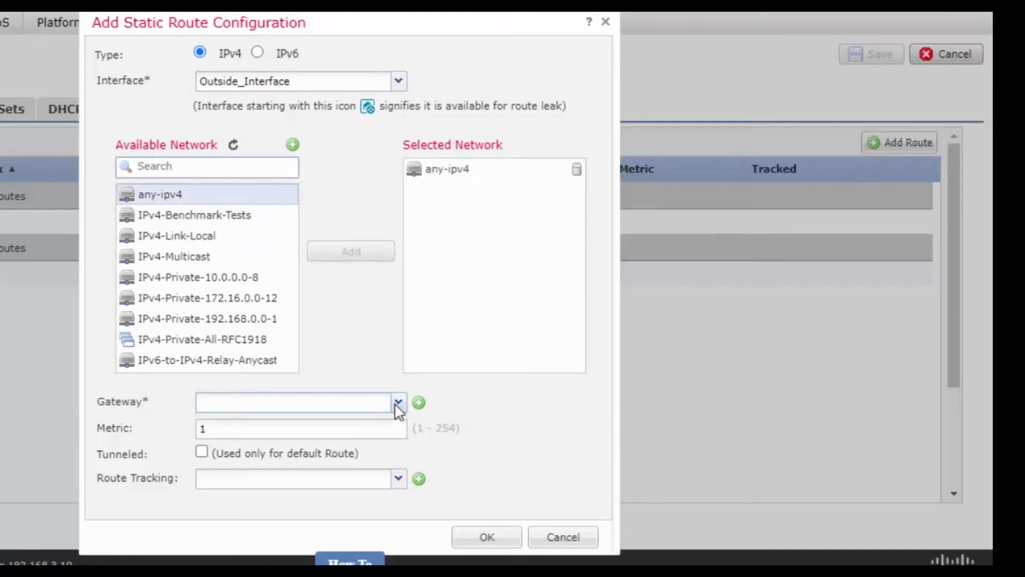
{"action": "left_click", "coordinate": [418, 403]}
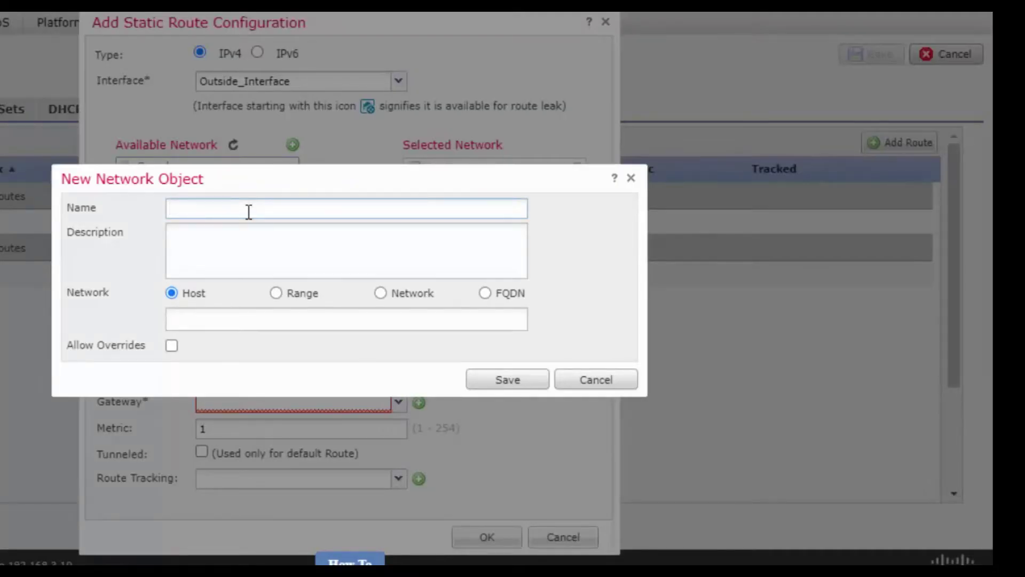
Create host object WAN_IP_192.168.238.2 with address 192.168.238.2 as the route's gateway.
{"action": "type", "text": "WAN_IP"}
{"action": "left_click", "coordinate": [269, 322]}
{"action": "type", "text": "192.168.238.2"}
{"action": "left_click_drag", "start_coordinate": [268, 321], "coordinate": [126, 343]}
{"action": "key", "text": "ctrl+c"}
{"action": "left_click", "coordinate": [255, 212]}
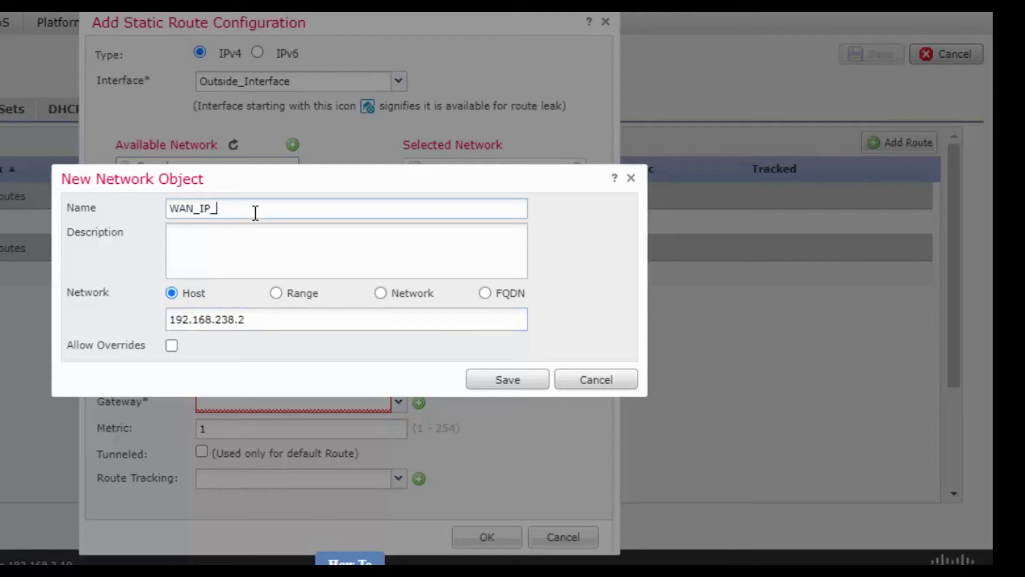
{"action": "key", "text": "ctrl+v"}
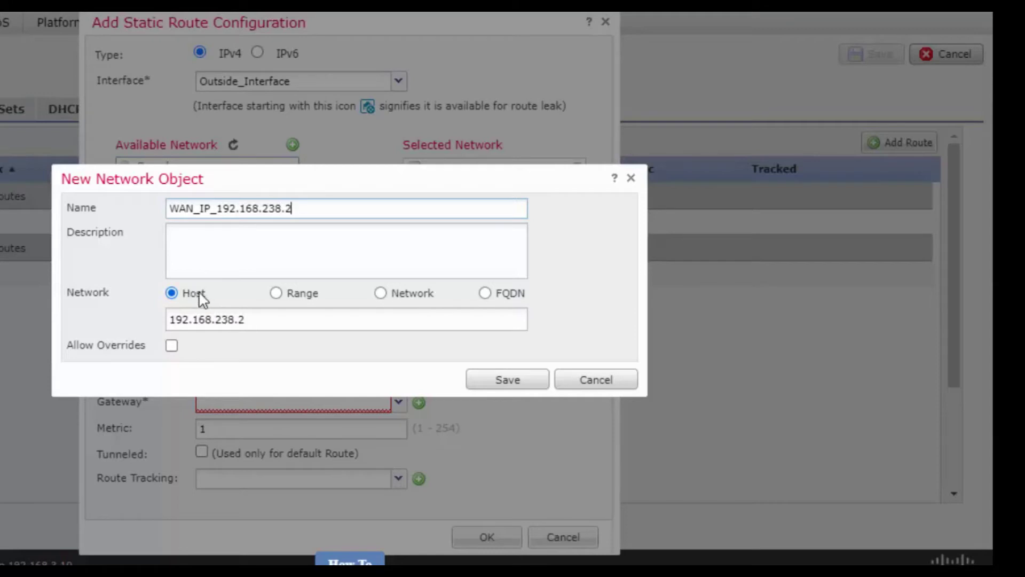
{"action": "left_click", "coordinate": [507, 380]}
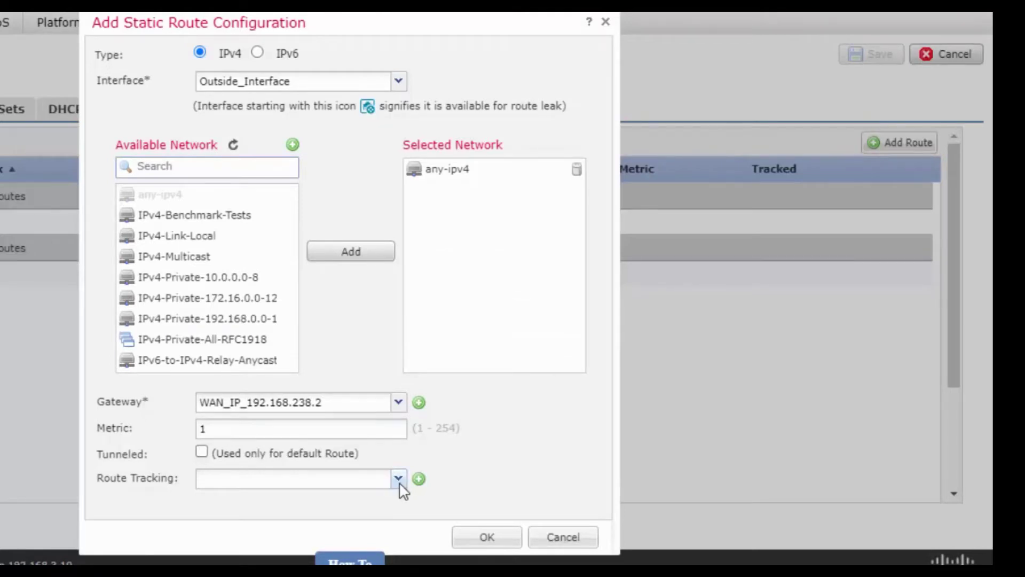
Add the any-ipv4 default route via WAN_IP_192.168.238.2 and save the routing changes.
{"action": "left_click", "coordinate": [481, 540]}
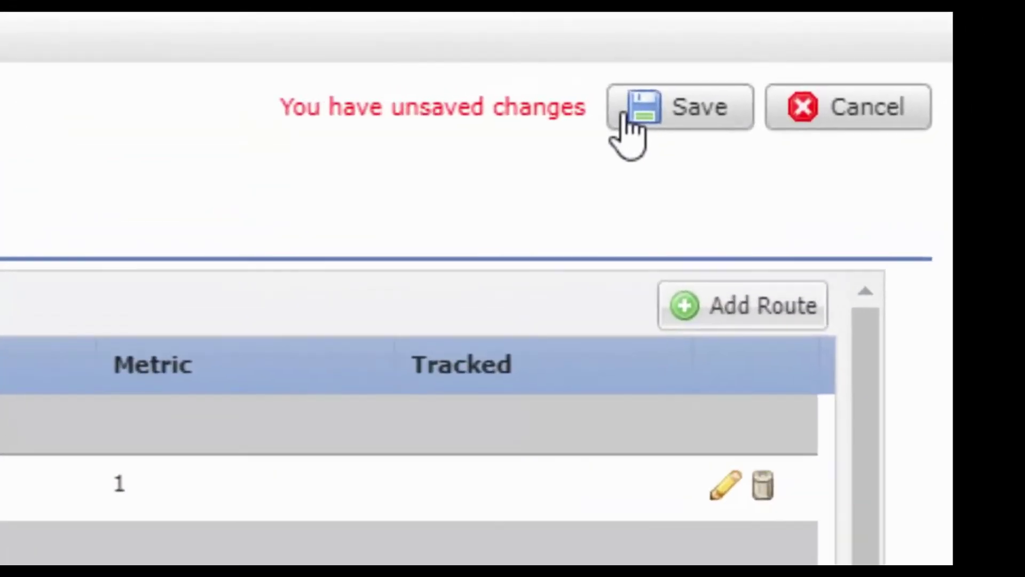
{"action": "left_click", "coordinate": [737, 88]}
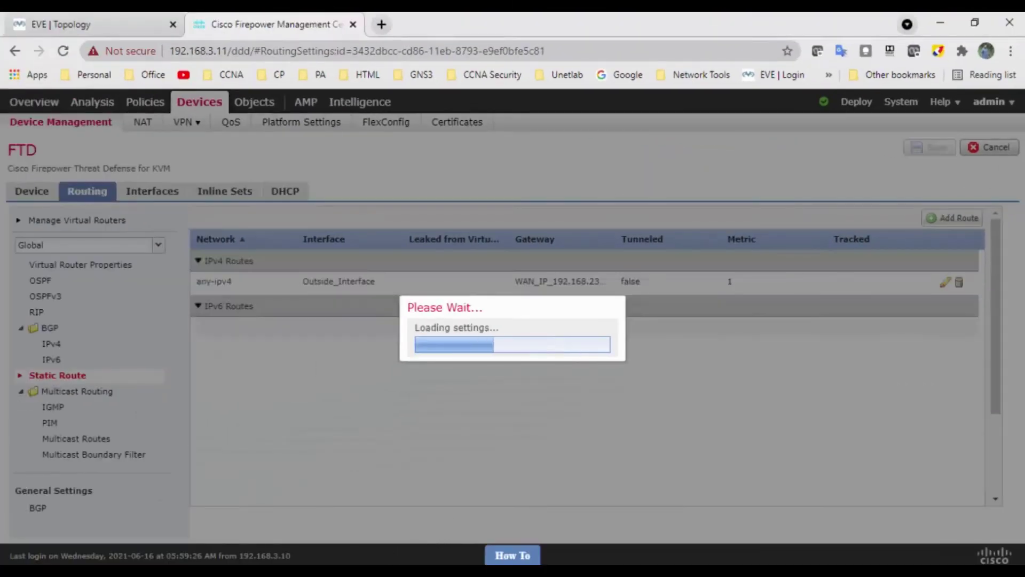
{"action": "left_click", "coordinate": [90, 19]}
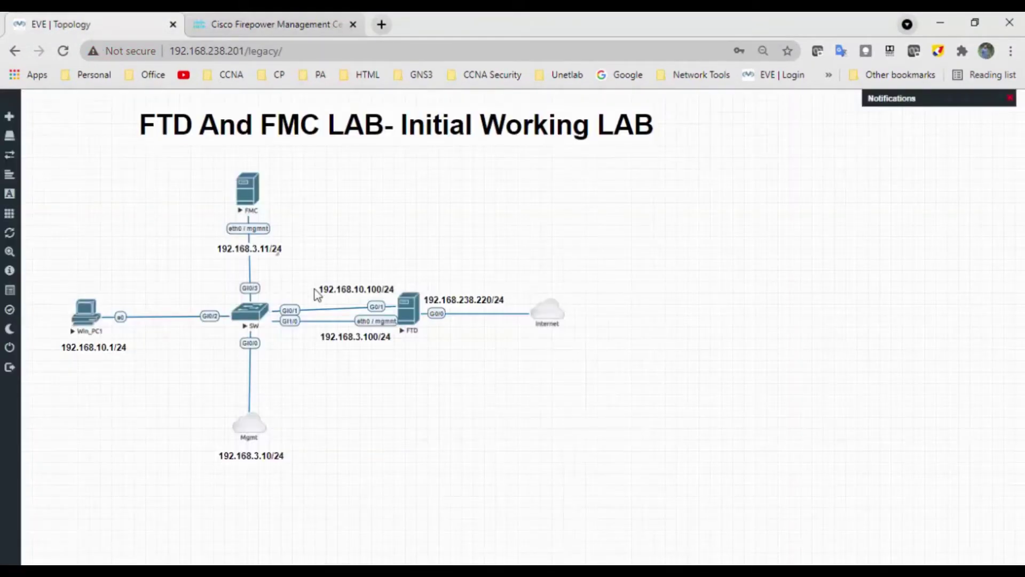
Open the FTD node's console in EVE-NG and log in.
{"action": "left_click", "coordinate": [408, 315]}
{"action": "left_click", "coordinate": [562, 153]}
{"action": "type", "text": "admin"}
{"action": "key", "text": "Return"}
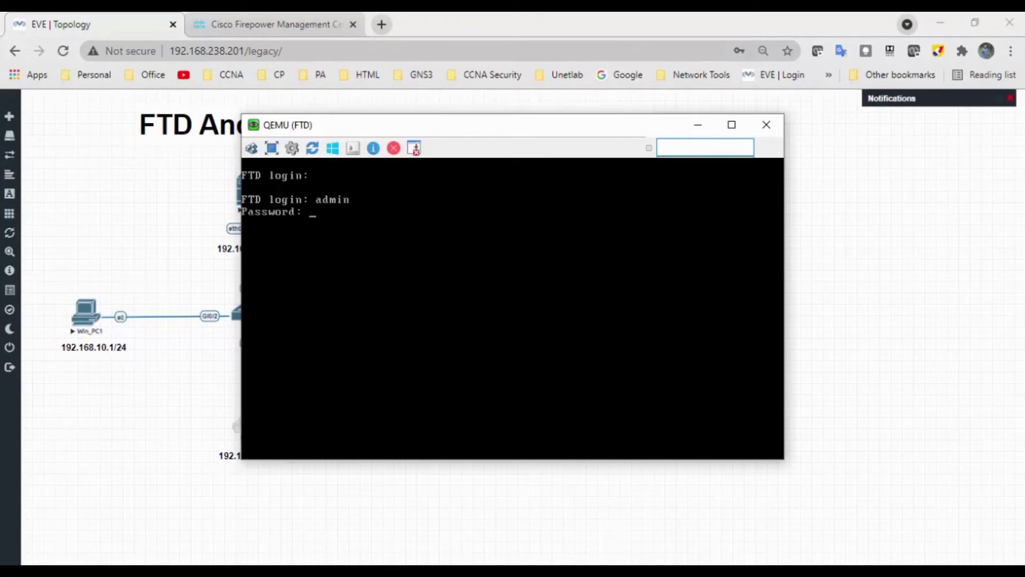
{"action": "key", "text": "Return"}
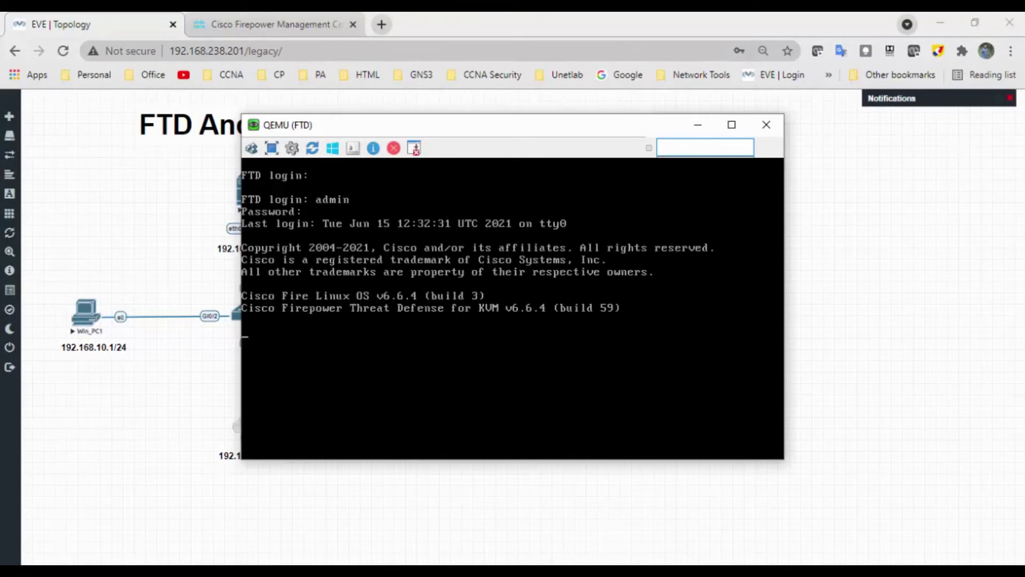
Run show route on the FTD, which shows no gateway of last resort.
{"action": "type", "text": "show route"}
{"action": "key", "text": "Return"}
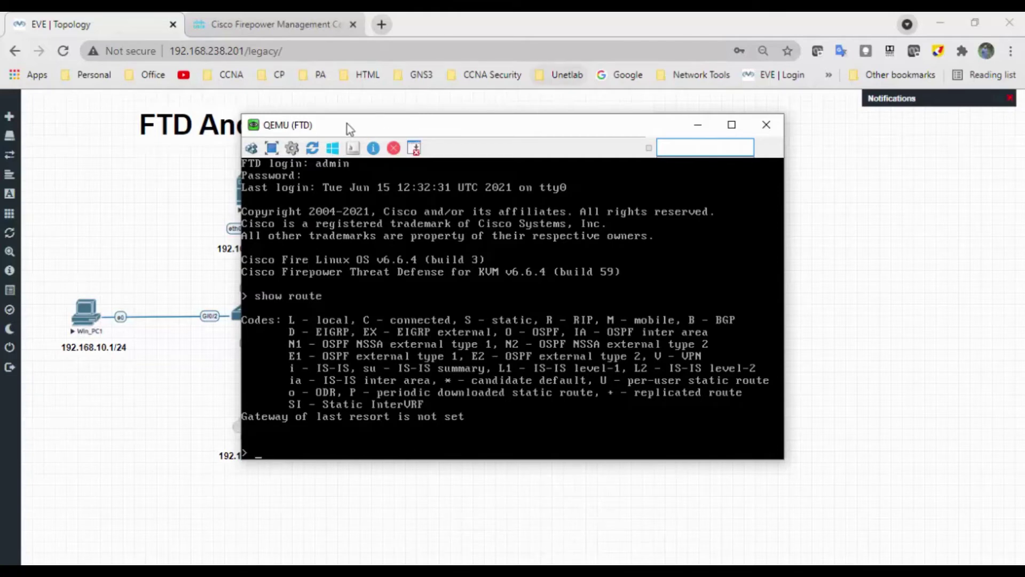
{"action": "left_click", "coordinate": [295, 26]}
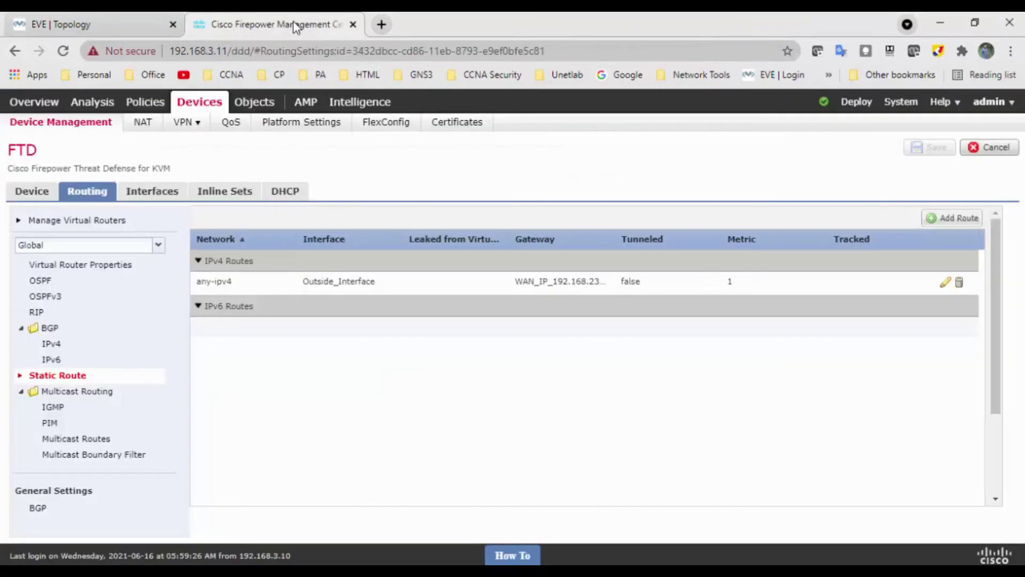
Go to Policies > Access Control and edit the policy named Policy.
{"action": "mouse_move", "coordinate": [157, 107]}
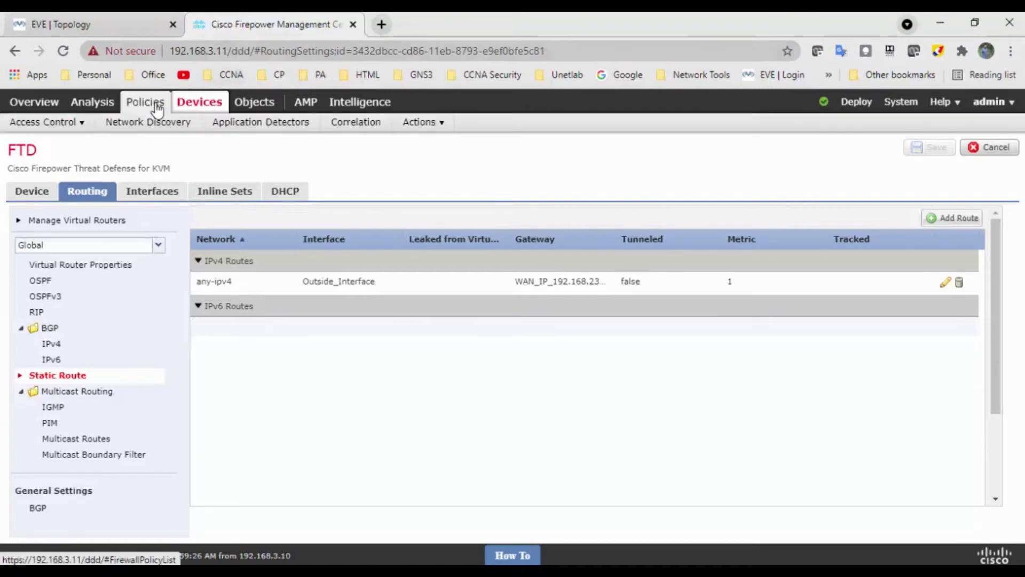
{"action": "left_click", "coordinate": [157, 107]}
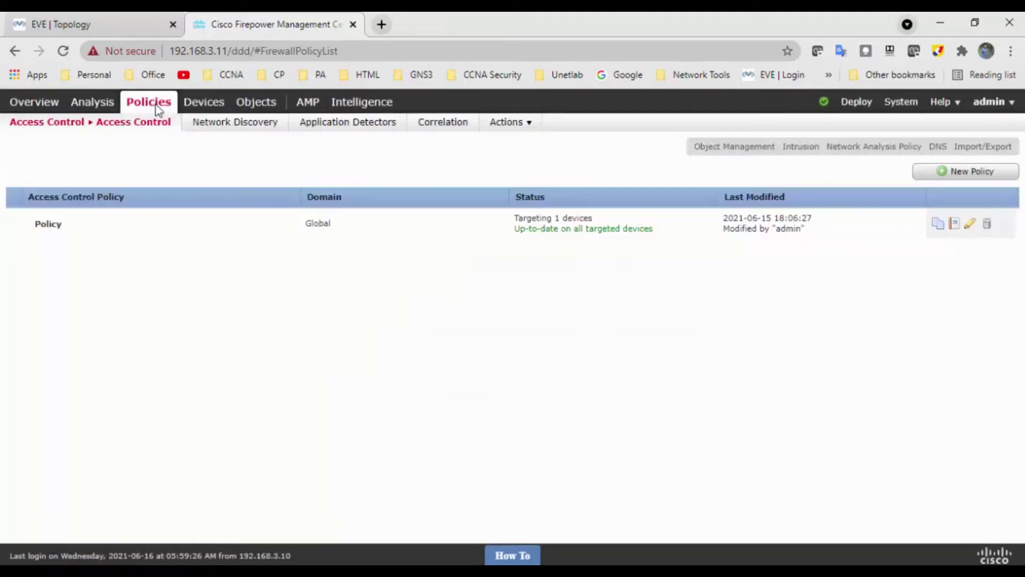
{"action": "mouse_move", "coordinate": [111, 130]}
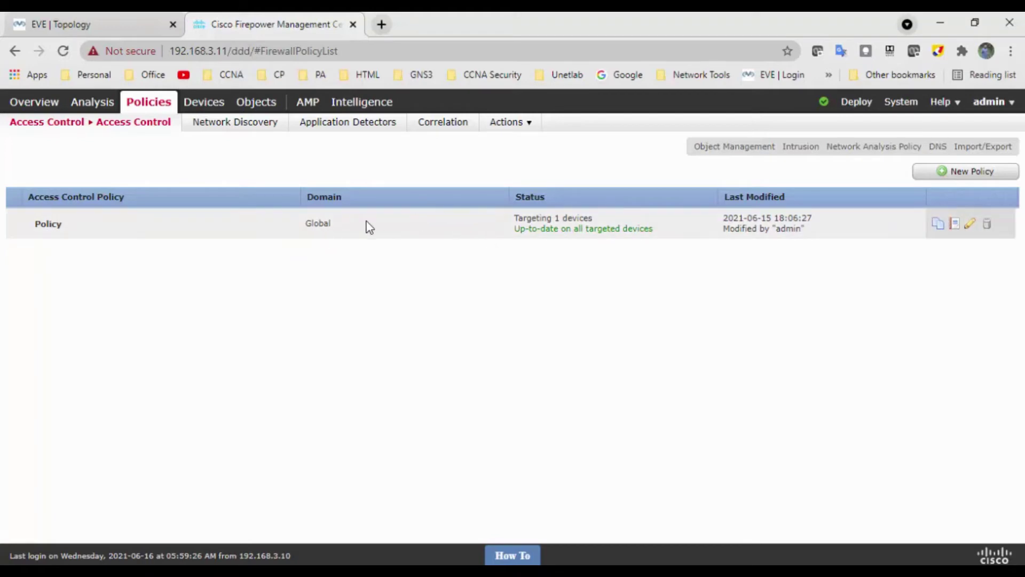
{"action": "left_click", "coordinate": [969, 227]}
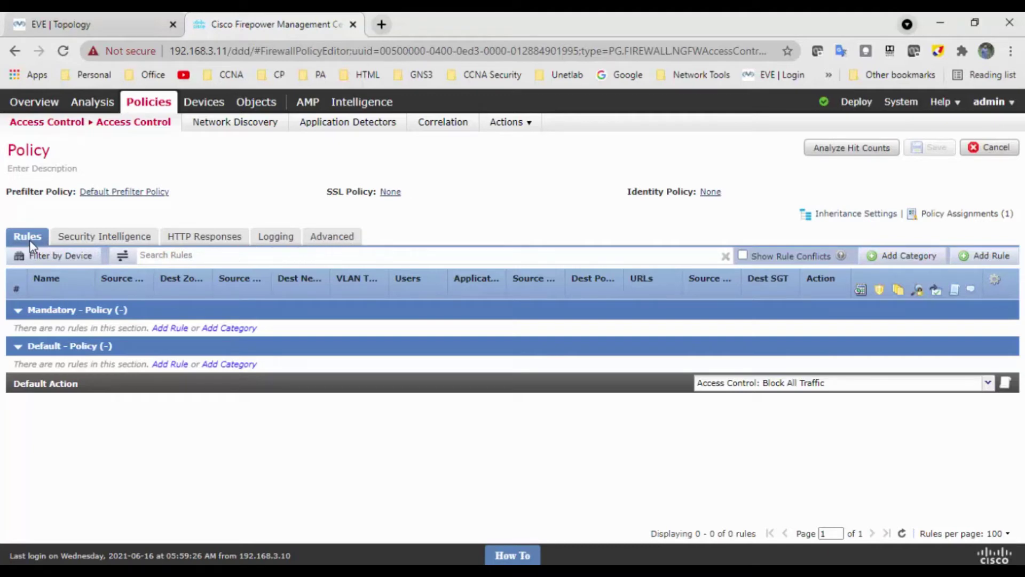
Start a new access rule named Inside_TO_Outside with action Allow.
{"action": "left_click", "coordinate": [991, 256]}
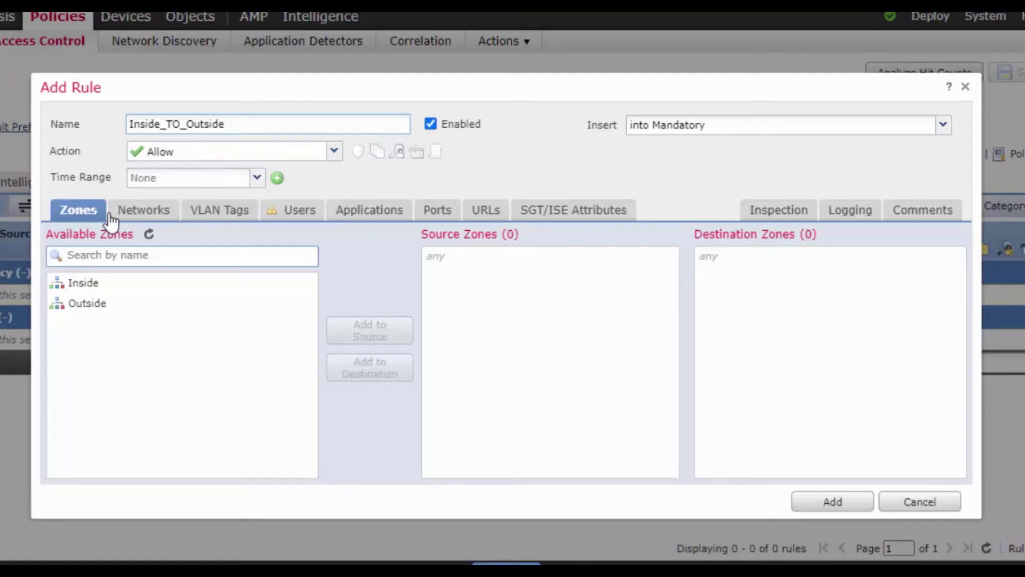
Set the rule's source zone to Inside and destination zone to Outside.
{"action": "left_click", "coordinate": [91, 288]}
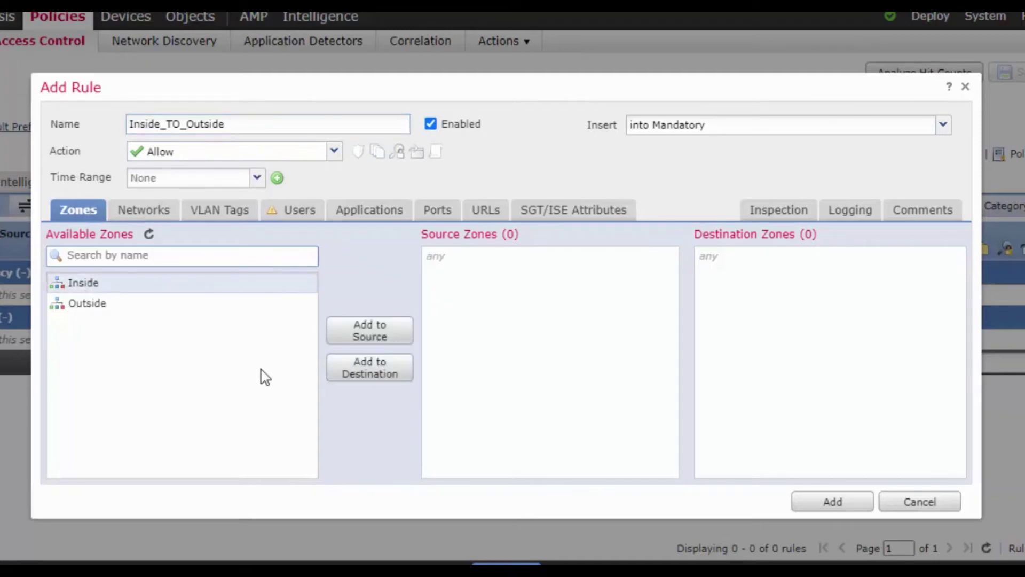
{"action": "left_click", "coordinate": [378, 332]}
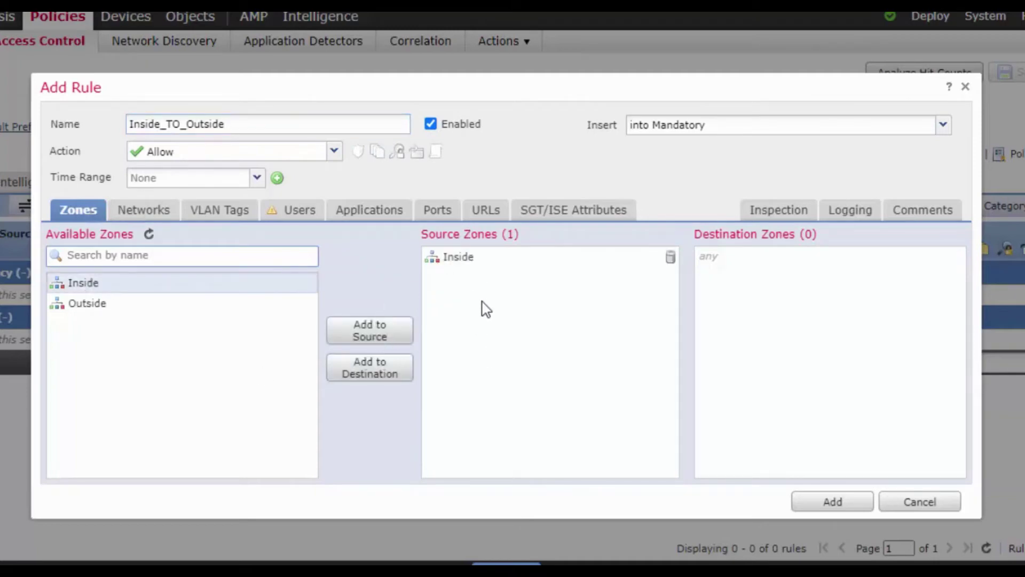
{"action": "left_click", "coordinate": [96, 310]}
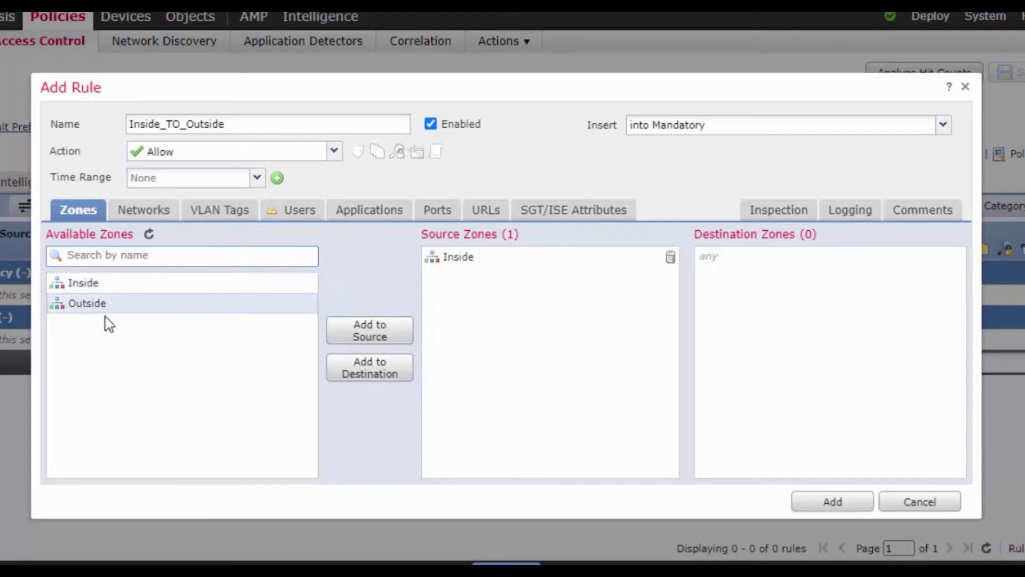
{"action": "left_click", "coordinate": [355, 373]}
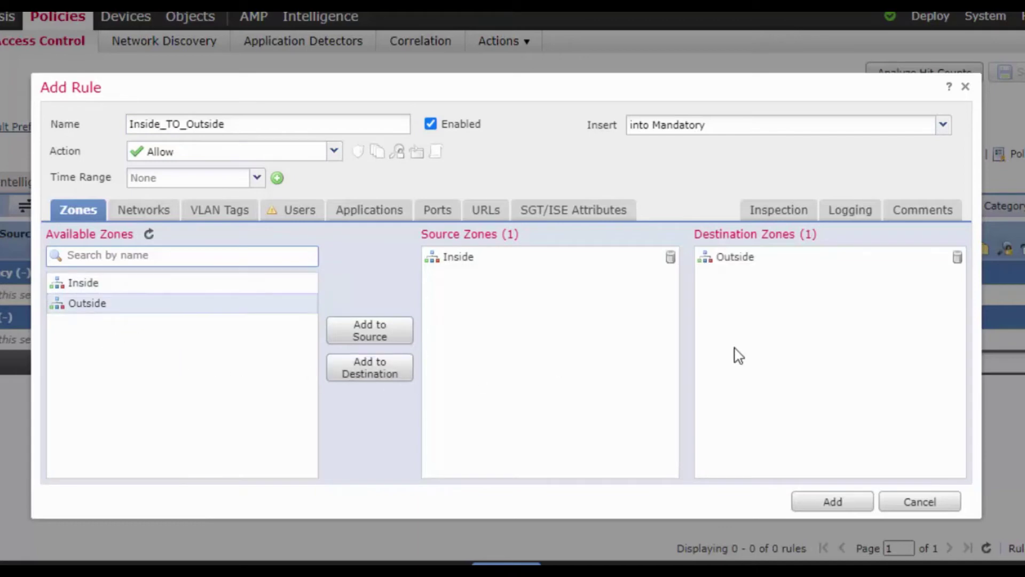
{"action": "left_click", "coordinate": [154, 216]}
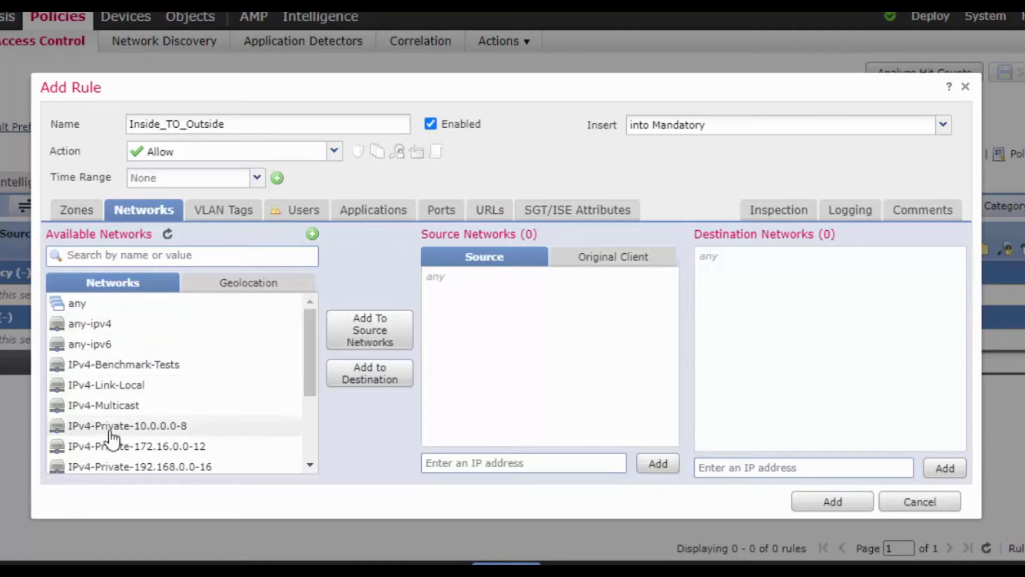
Review the rule's VLAN Tags, Users, Applications, Ports, URLs and SGT/ISE Attributes pages.
{"action": "left_click", "coordinate": [225, 218]}
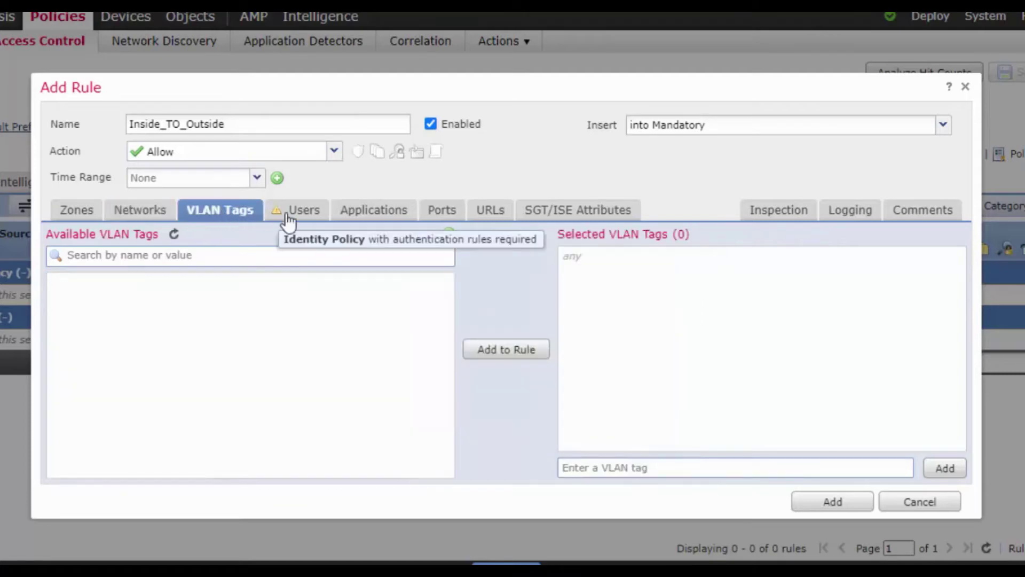
{"action": "left_click", "coordinate": [308, 219]}
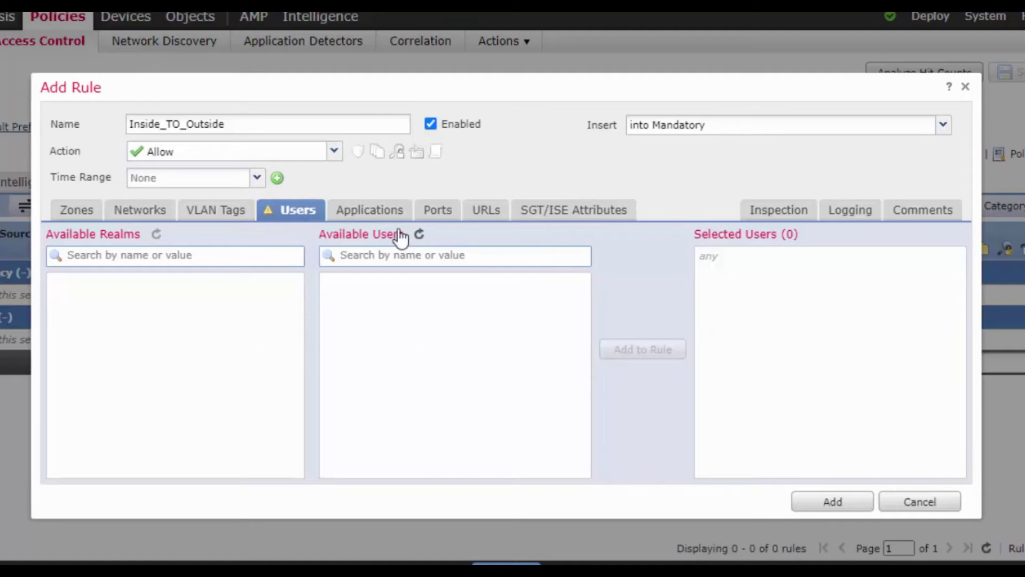
{"action": "left_click", "coordinate": [366, 218]}
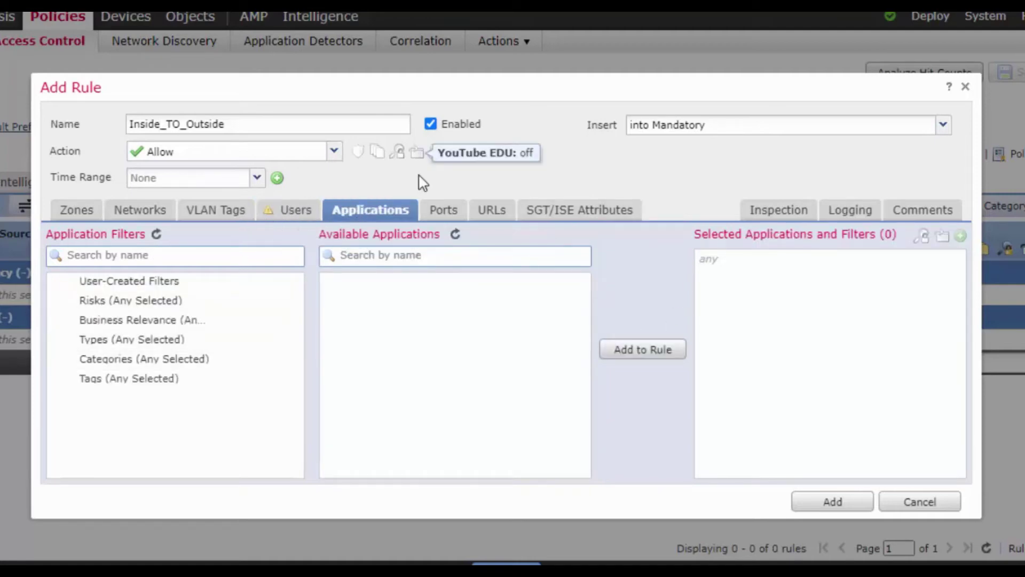
{"action": "left_click", "coordinate": [453, 215]}
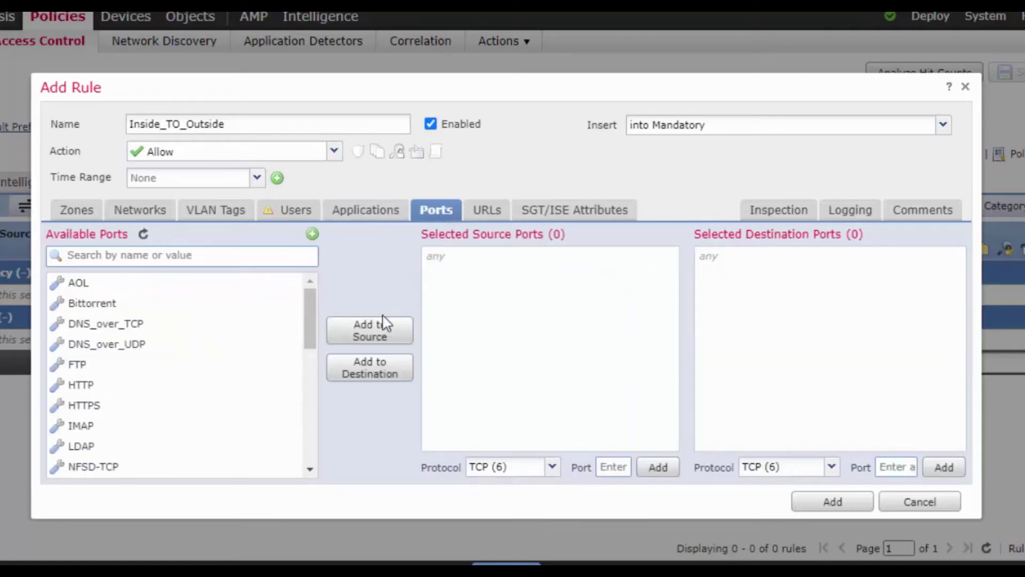
{"action": "left_click", "coordinate": [487, 215]}
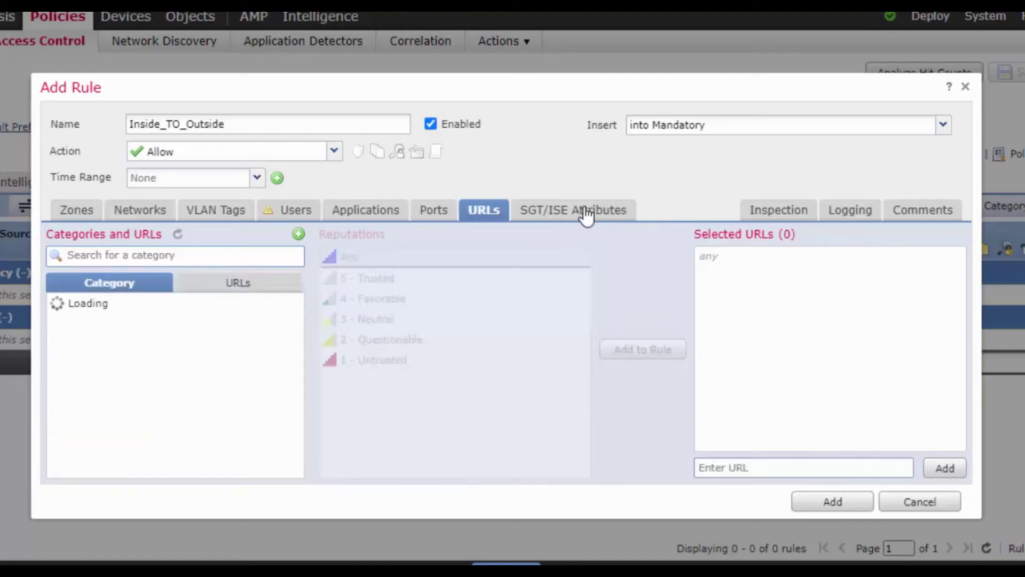
{"action": "left_click", "coordinate": [587, 213]}
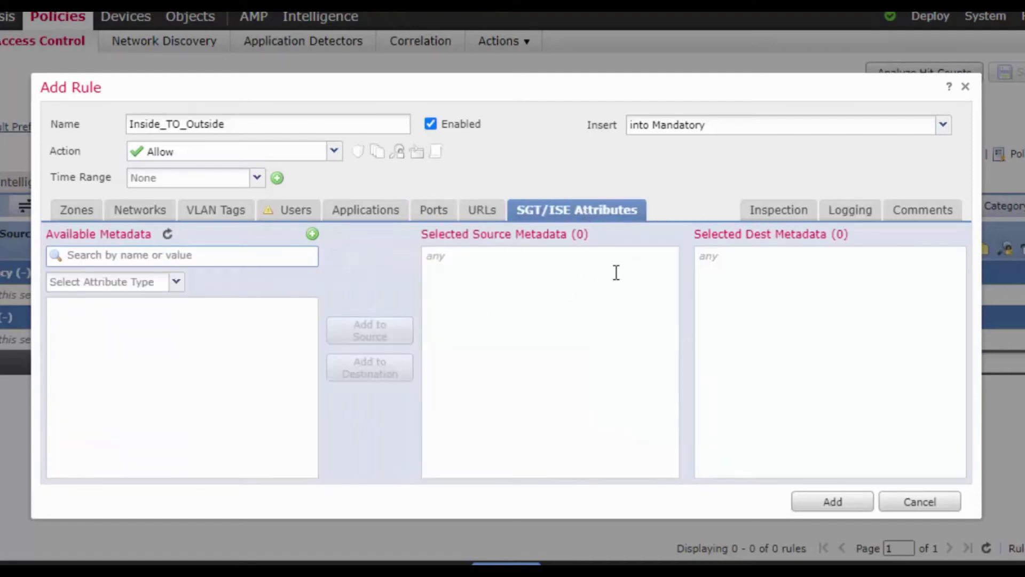
{"action": "left_click", "coordinate": [784, 214]}
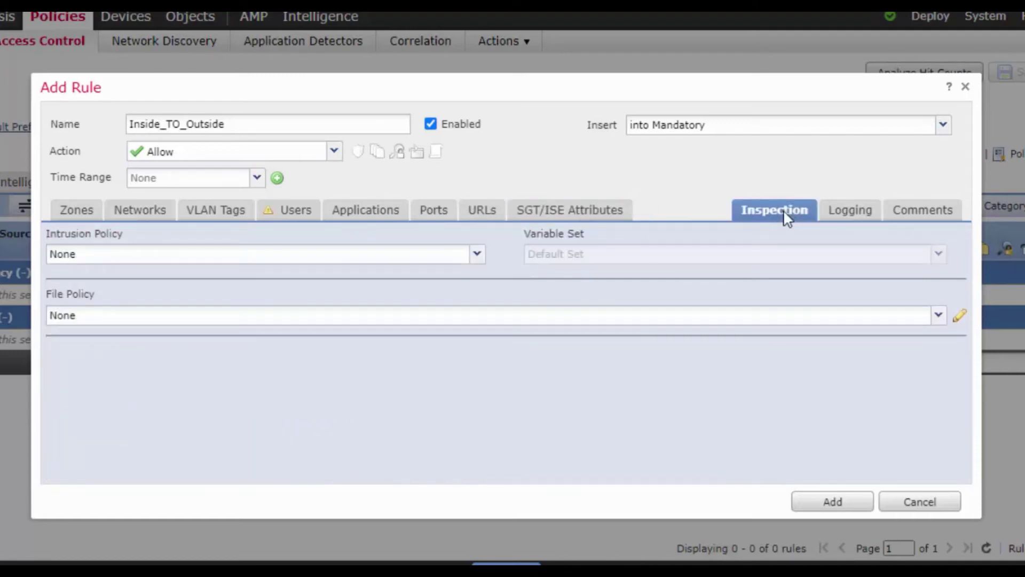
Keep the rule's intrusion policy and file policy both set to None.
{"action": "left_click", "coordinate": [481, 260]}
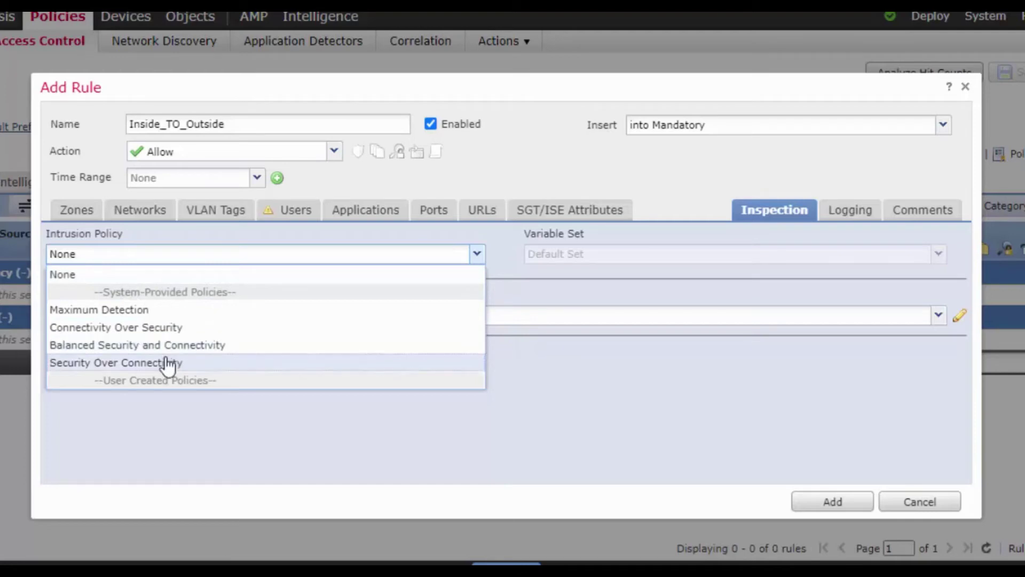
{"action": "left_click", "coordinate": [518, 366]}
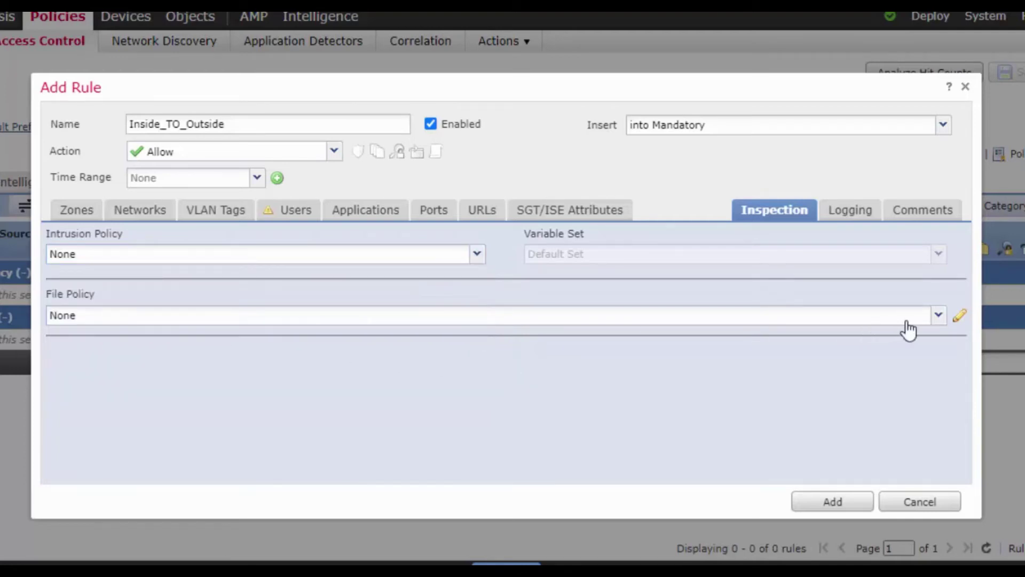
{"action": "left_click", "coordinate": [939, 316]}
{"action": "left_click", "coordinate": [465, 411]}
{"action": "left_click", "coordinate": [849, 218]}
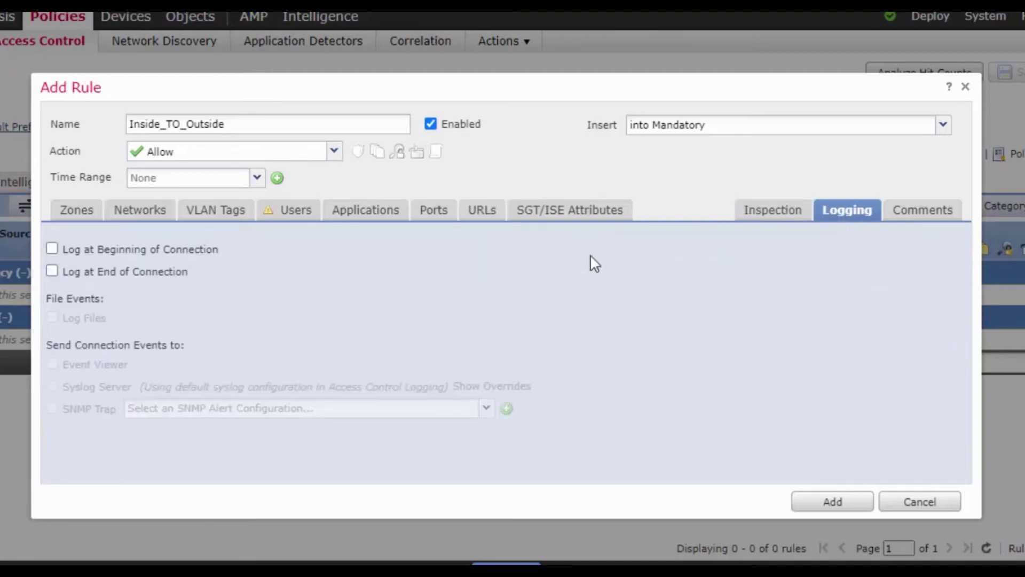
Log connections at beginning and end, then add Inside_TO_Outside to the policy.
{"action": "left_click", "coordinate": [53, 250]}
{"action": "left_click", "coordinate": [53, 272]}
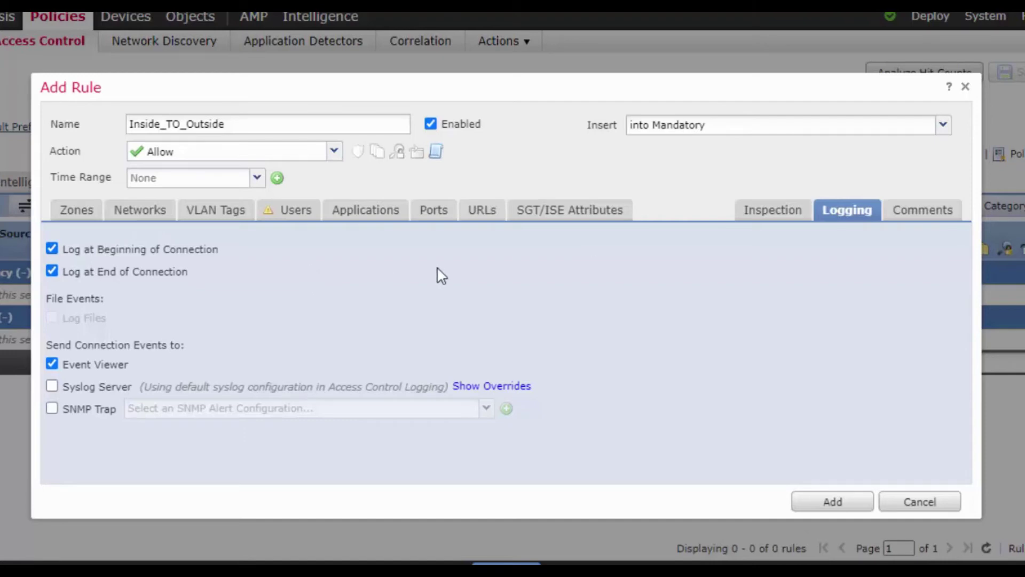
{"action": "left_click", "coordinate": [951, 212]}
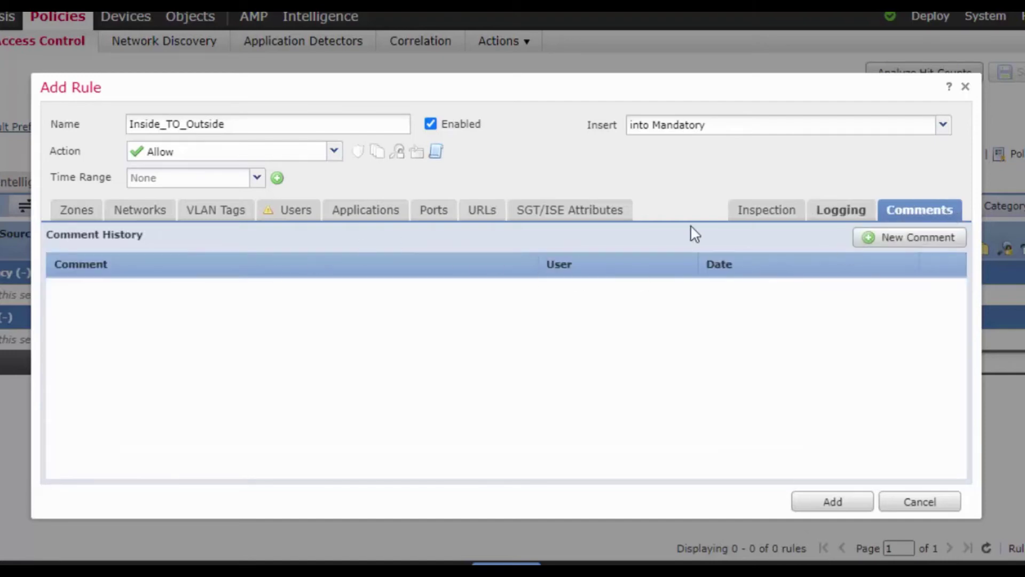
{"action": "left_click", "coordinate": [848, 506]}
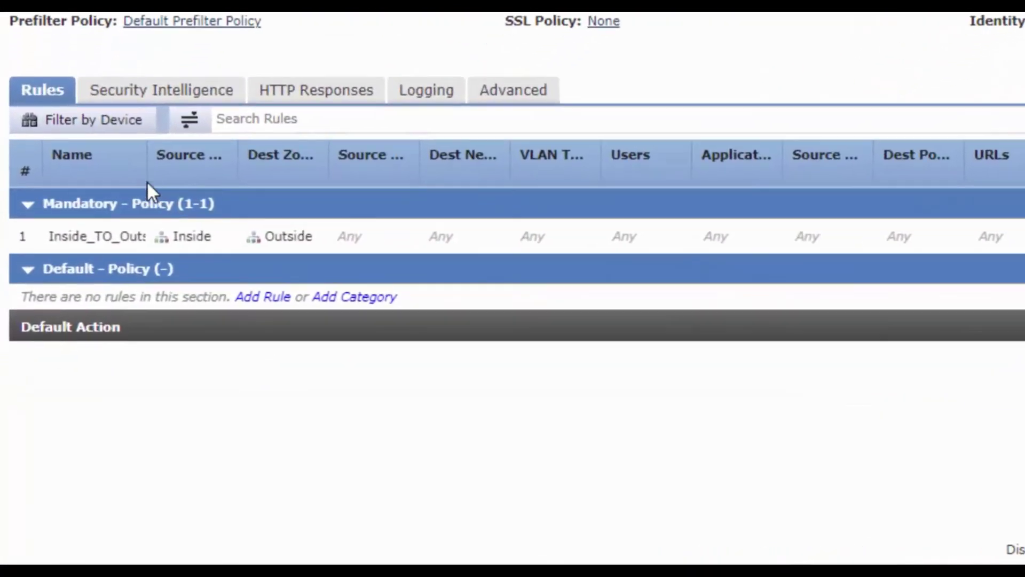
Widen the rule Name column and reopen the Inside_TO_Outside rule for editing.
{"action": "left_click_drag", "start_coordinate": [94, 314], "coordinate": [107, 317]}
{"action": "mouse_move", "coordinate": [165, 178]}
{"action": "left_mouse_down"}
{"action": "mouse_move", "coordinate": [194, 181]}
{"action": "mouse_move", "coordinate": [172, 181]}
{"action": "left_mouse_up"}
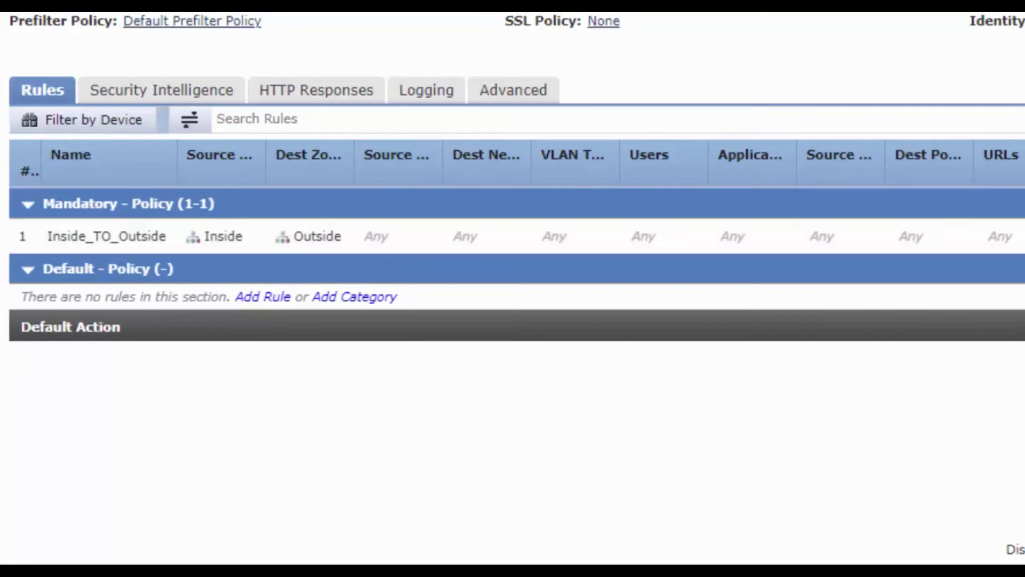
{"action": "double_click", "coordinate": [402, 236]}
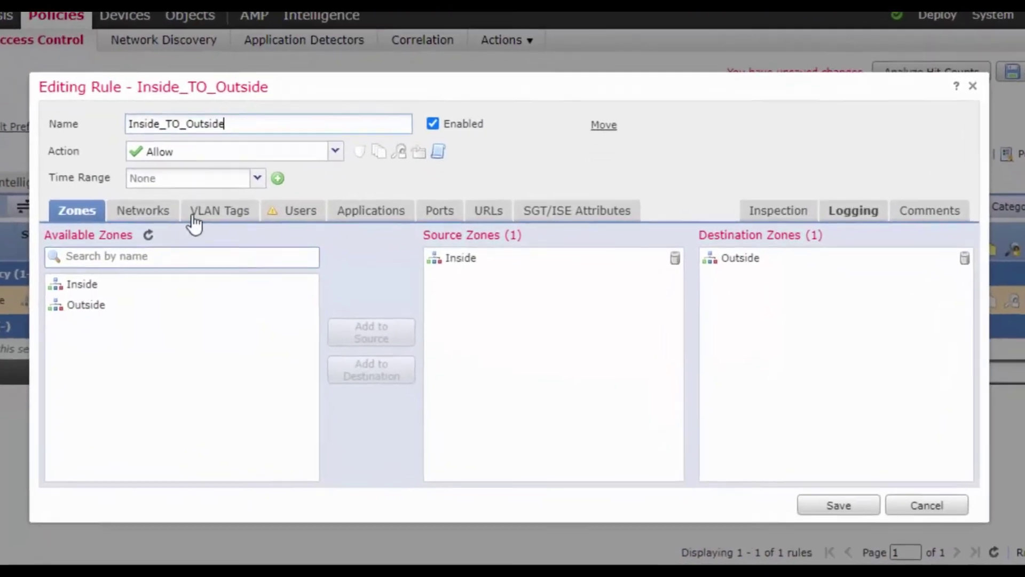
From the rule's Networks conditions, begin a new network object named LNA_Net_192.168.10.0.
{"action": "left_click", "coordinate": [223, 275]}
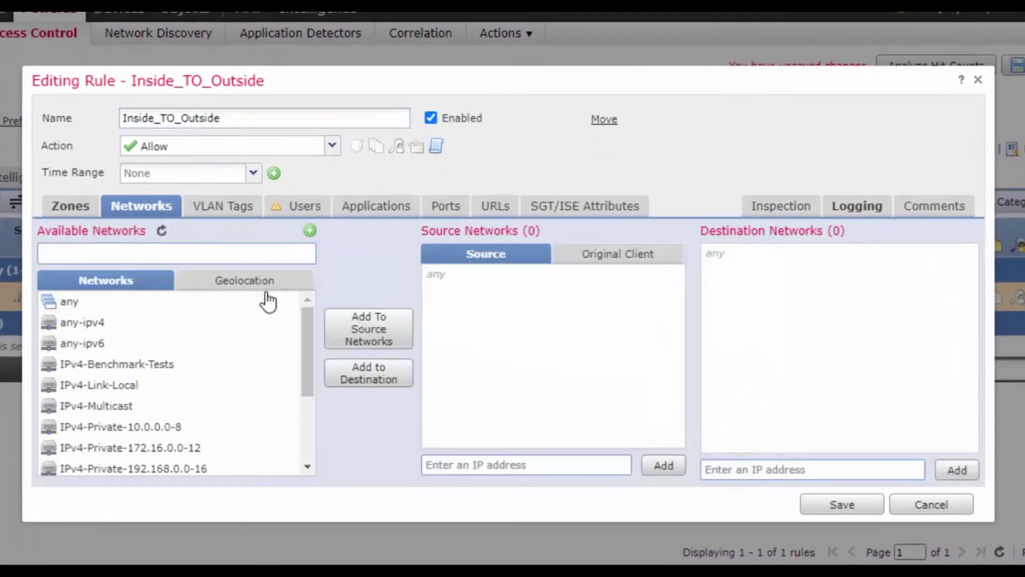
{"action": "left_click_drag", "start_coordinate": [308, 350], "coordinate": [300, 297]}
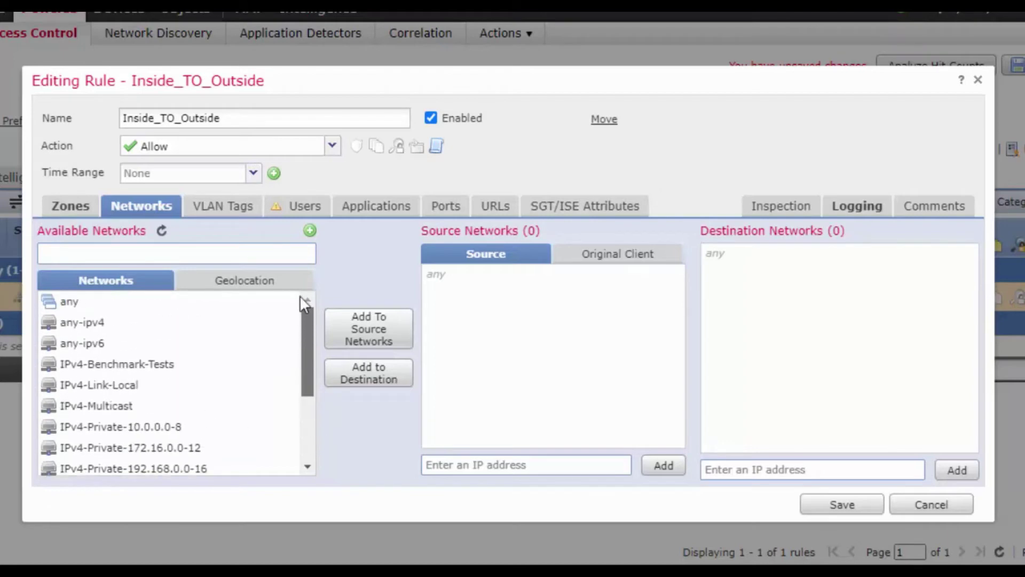
{"action": "left_click", "coordinate": [310, 233]}
{"action": "left_click", "coordinate": [342, 252]}
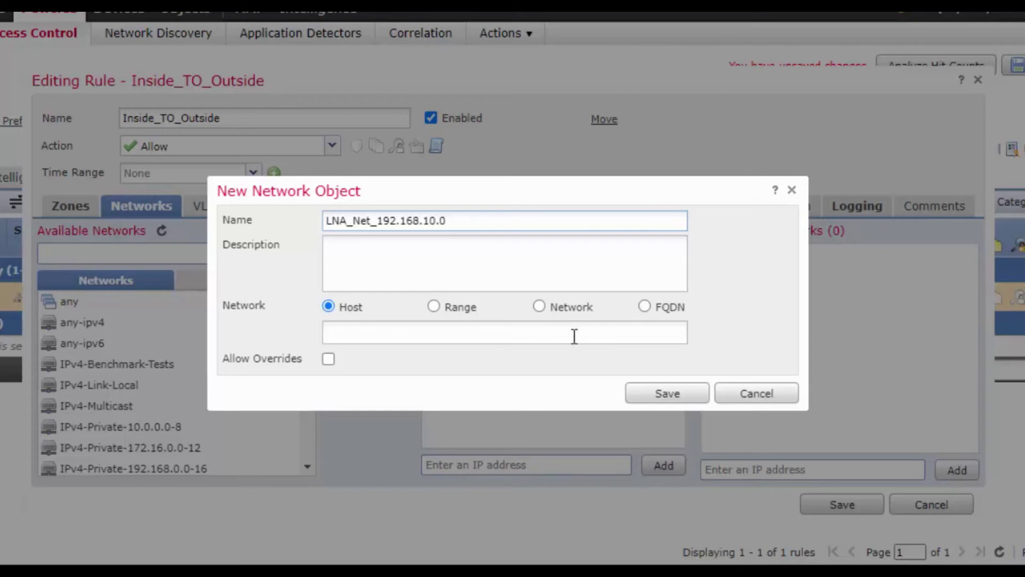
Define LNA_Net_192.168.10.0 as the network 192.168.10.0/24 and save the object.
{"action": "left_click", "coordinate": [539, 307]}
{"action": "left_click", "coordinate": [526, 337]}
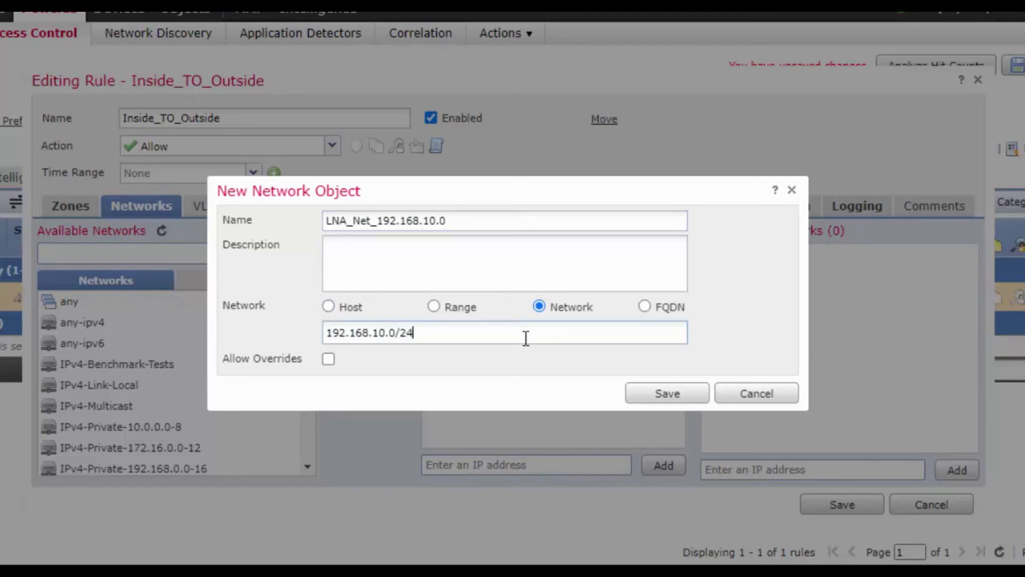
{"action": "left_click", "coordinate": [675, 391]}
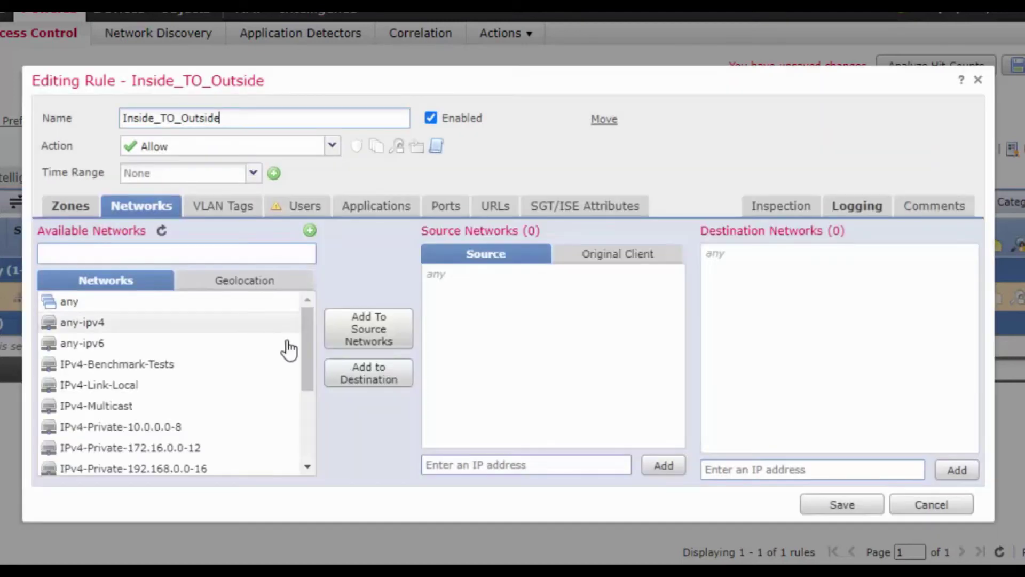
Add LNA_Net_192.168.10.0 to Source Networks and save the Inside_TO_Outside rule.
{"action": "left_click_drag", "start_coordinate": [313, 381], "coordinate": [319, 455]}
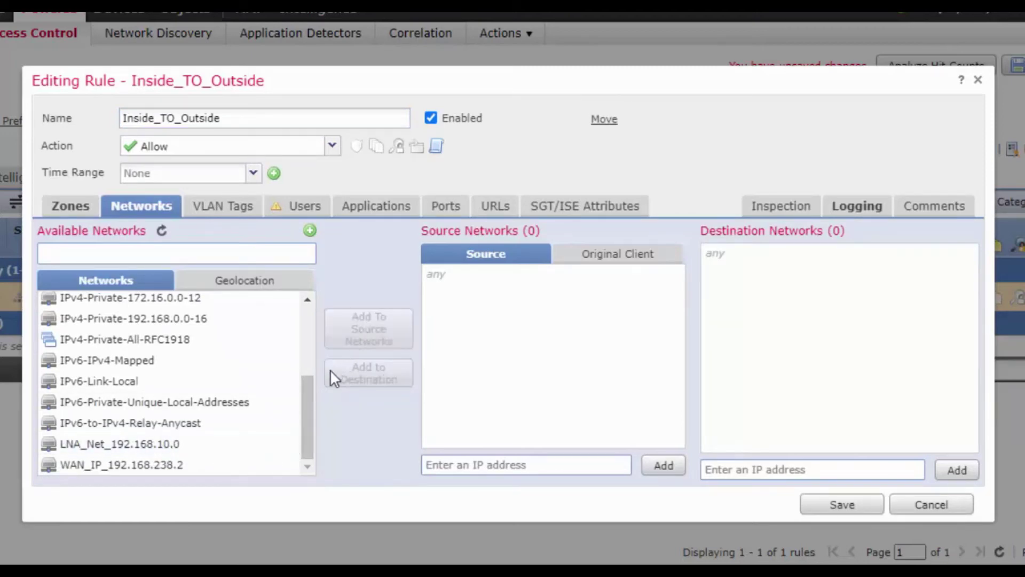
{"action": "left_click", "coordinate": [179, 444]}
{"action": "left_click", "coordinate": [382, 334]}
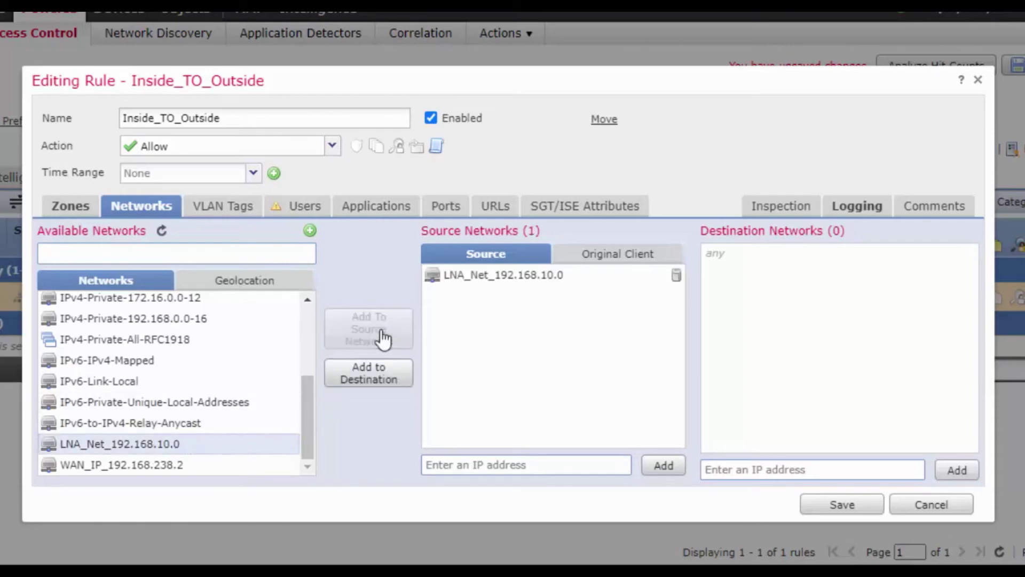
{"action": "left_click", "coordinate": [849, 508]}
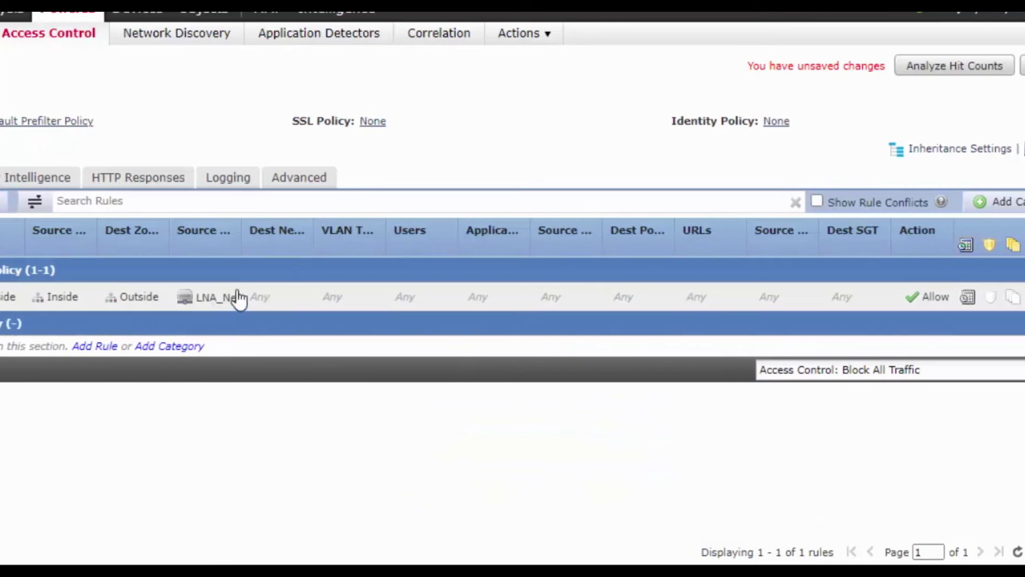
Widen the Source Networks and Dest Zone columns in the rule table.
{"action": "left_click_drag", "start_coordinate": [357, 231], "coordinate": [423, 238]}
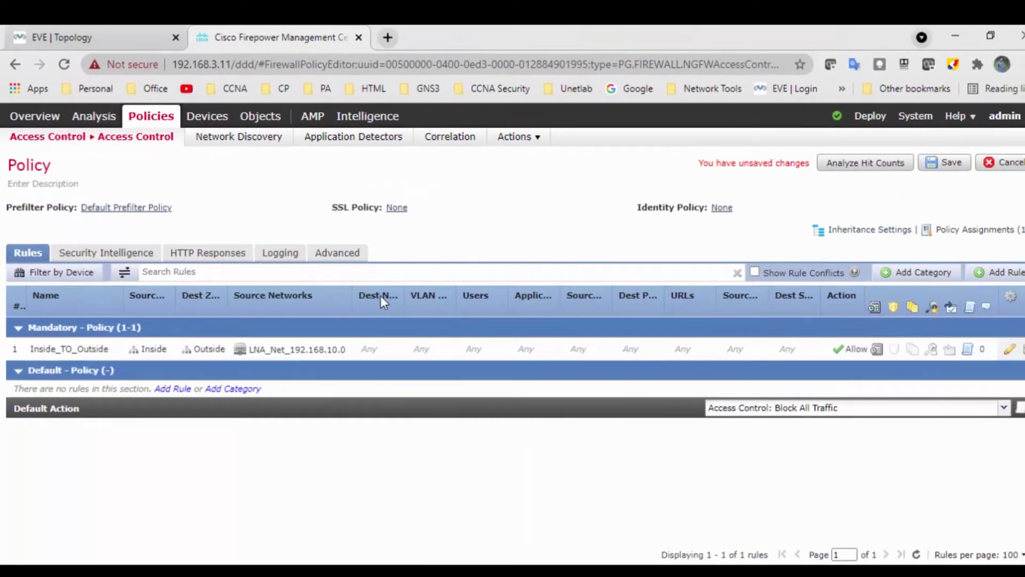
{"action": "left_click_drag", "start_coordinate": [352, 298], "coordinate": [357, 299]}
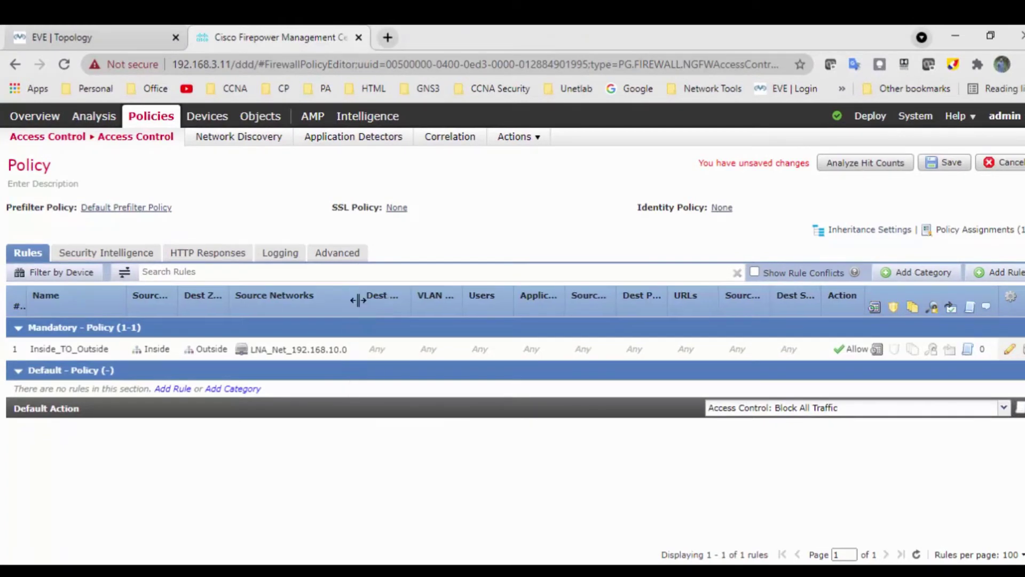
{"action": "left_click_drag", "start_coordinate": [233, 307], "coordinate": [242, 305]}
Save the access control policy, staying in the editor when warned about unsaved changes.
{"action": "mouse_move", "coordinate": [208, 117]}
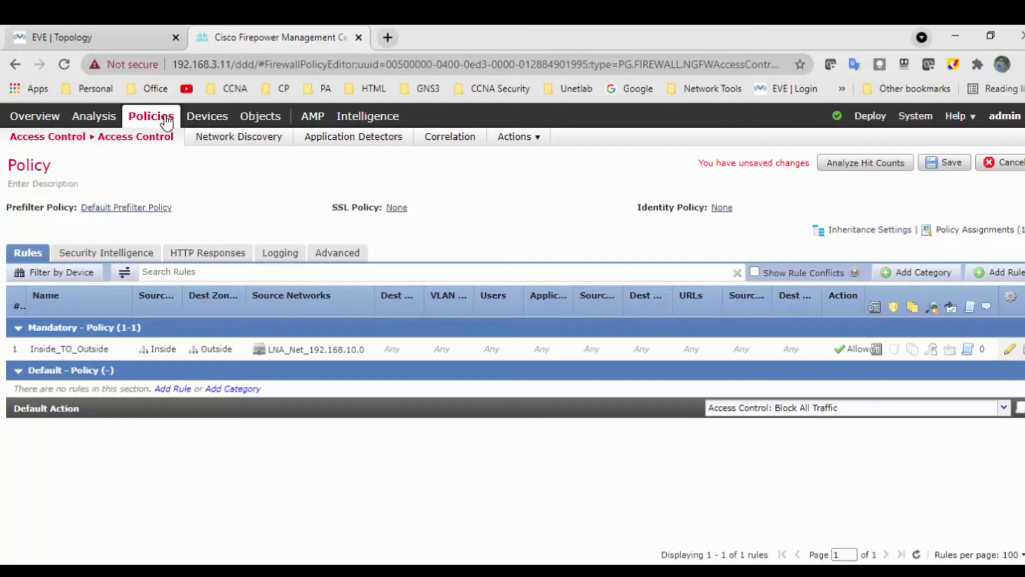
{"action": "left_click", "coordinate": [167, 122]}
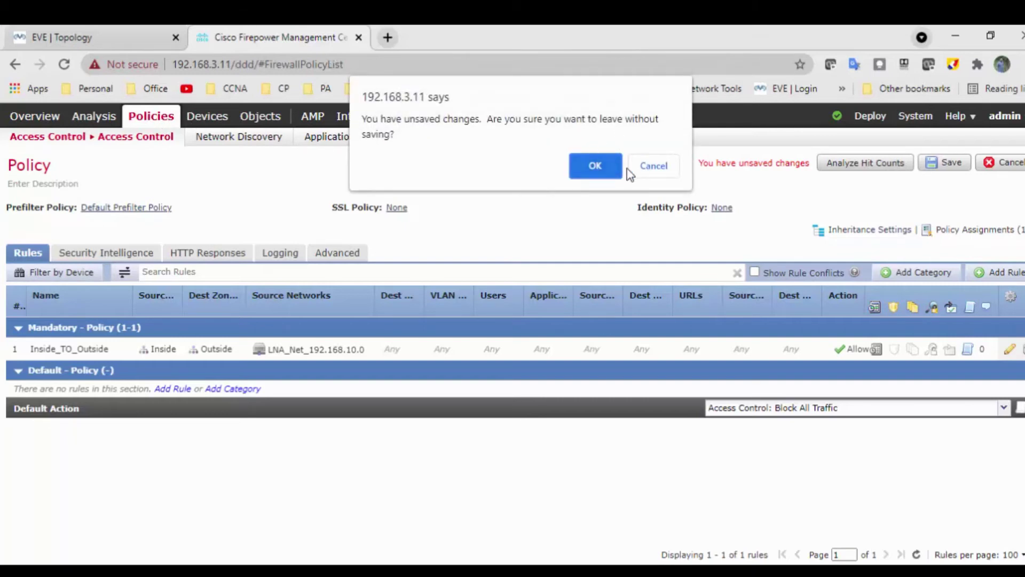
{"action": "left_click", "coordinate": [656, 169]}
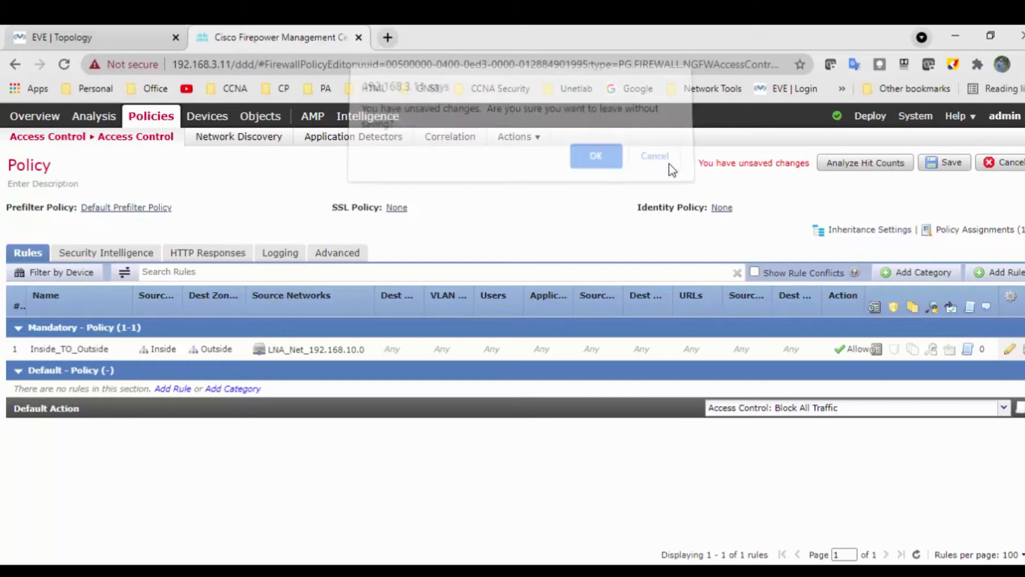
{"action": "left_click", "coordinate": [946, 164]}
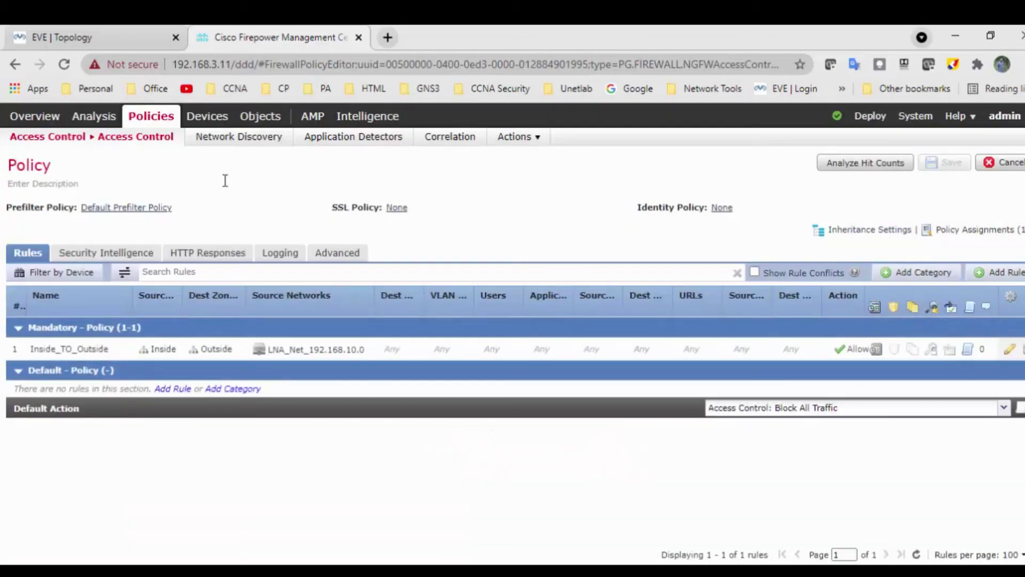
{"action": "mouse_move", "coordinate": [155, 135]}
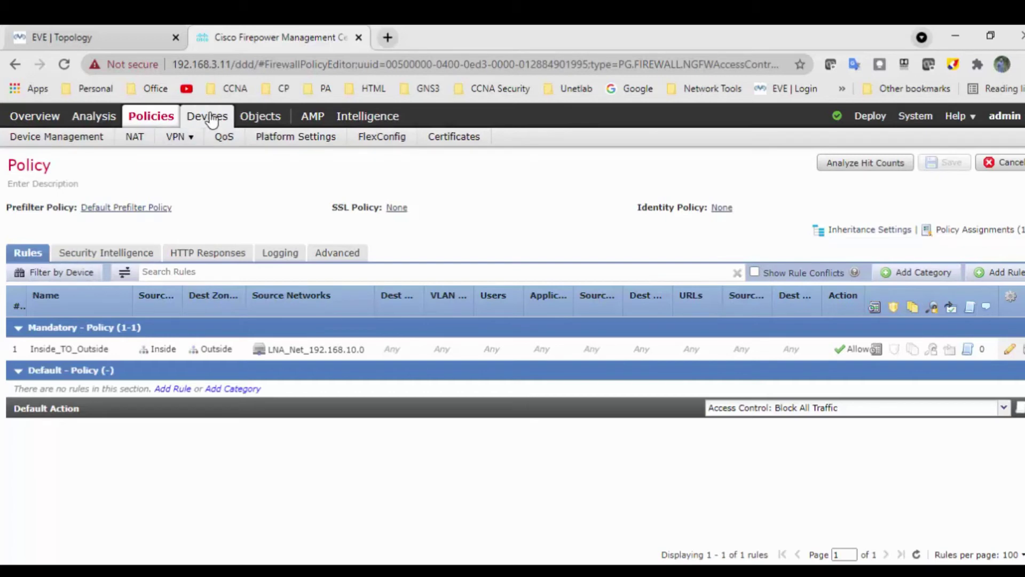
Under Devices > NAT, start a new Threat Defense NAT policy.
{"action": "left_click", "coordinate": [135, 140]}
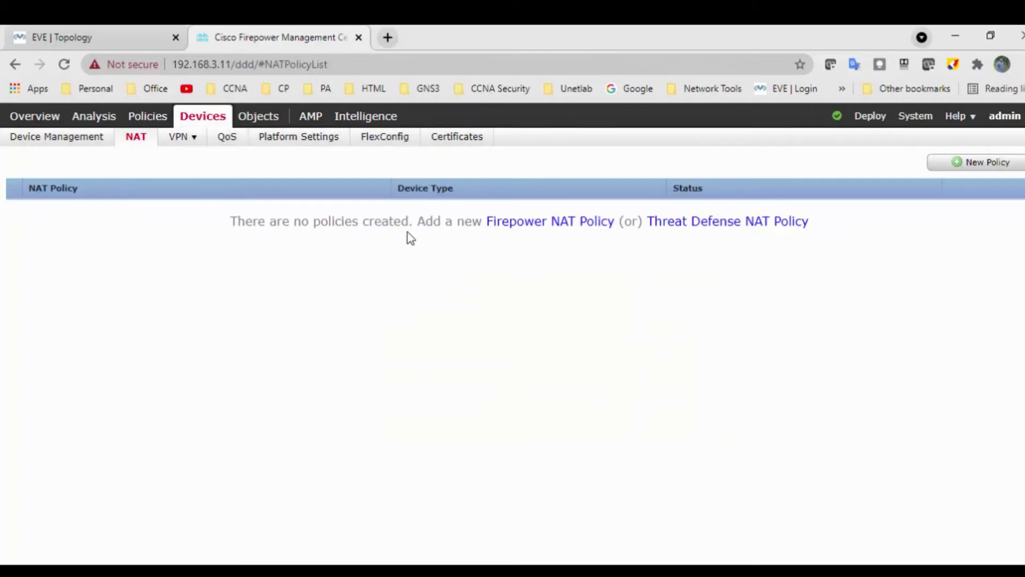
{"action": "left_click", "coordinate": [980, 162]}
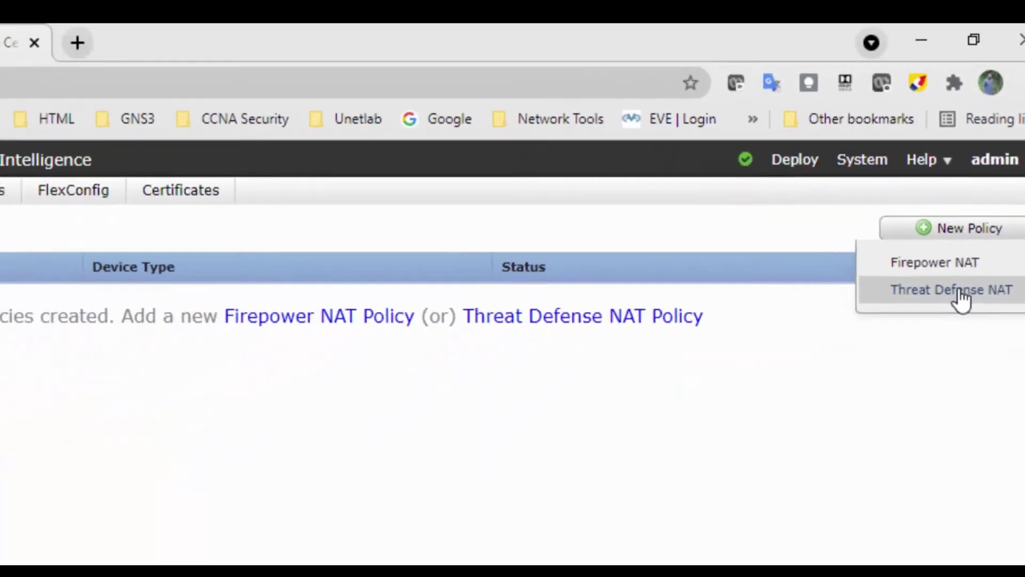
{"action": "left_click", "coordinate": [932, 422]}
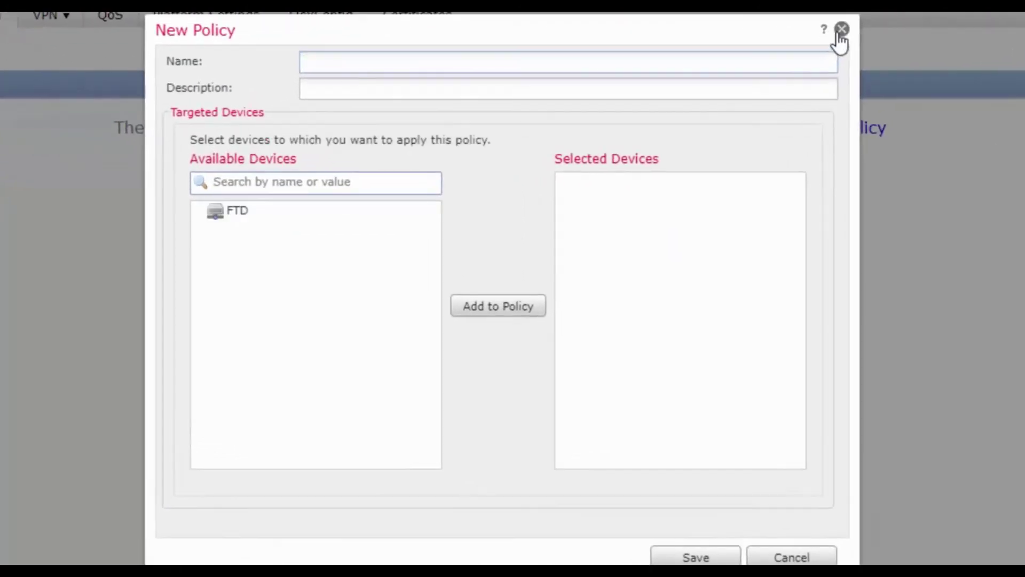
Create the NAT policy Inside_To_Outside_NAT_Rule with the FTD device added to it.
{"action": "type", "text": "Insdi"}
{"action": "type", "text": "e_To_Ou"}
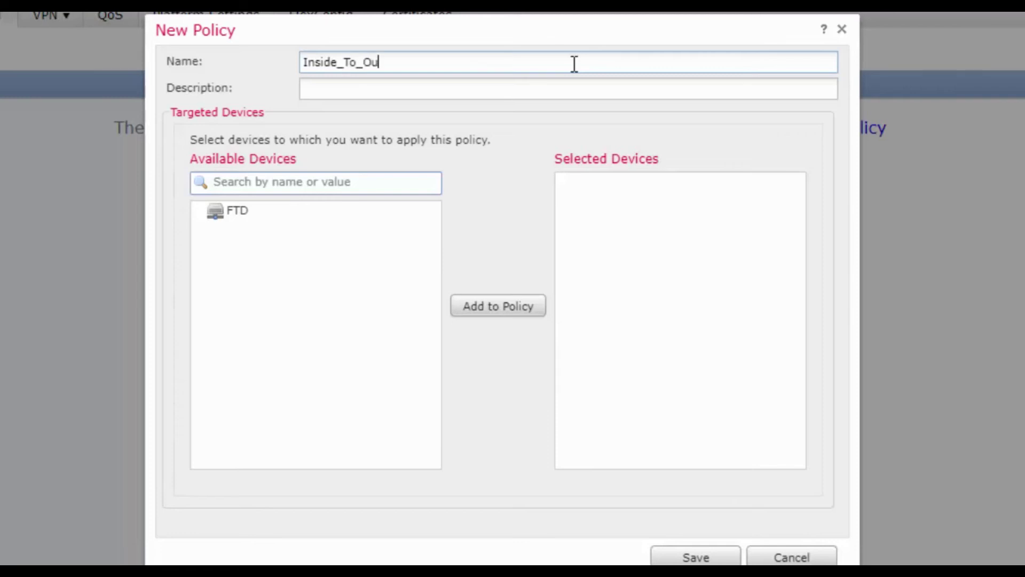
{"action": "type", "text": "tside_NAT_RU"}
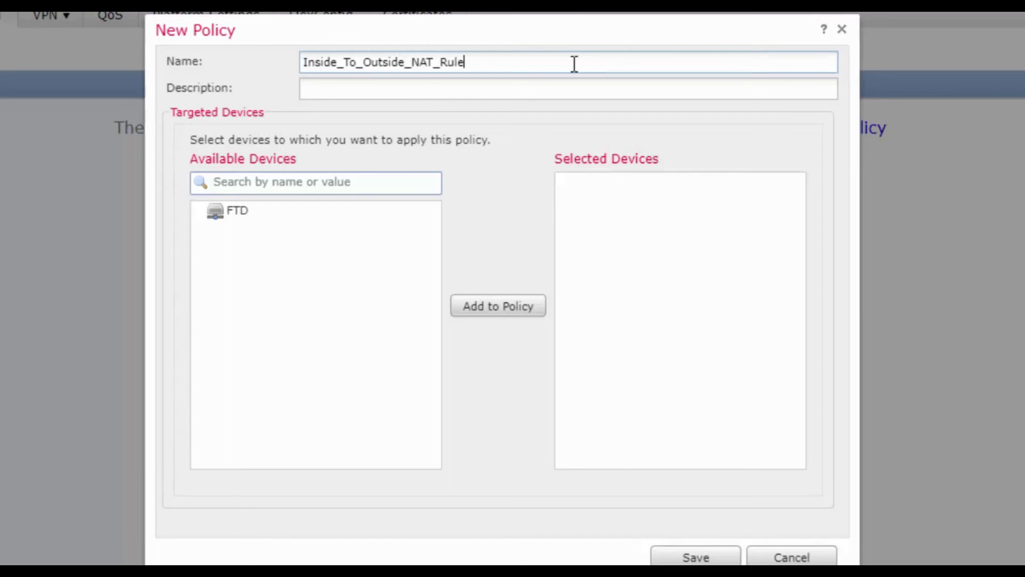
{"action": "left_click", "coordinate": [236, 211]}
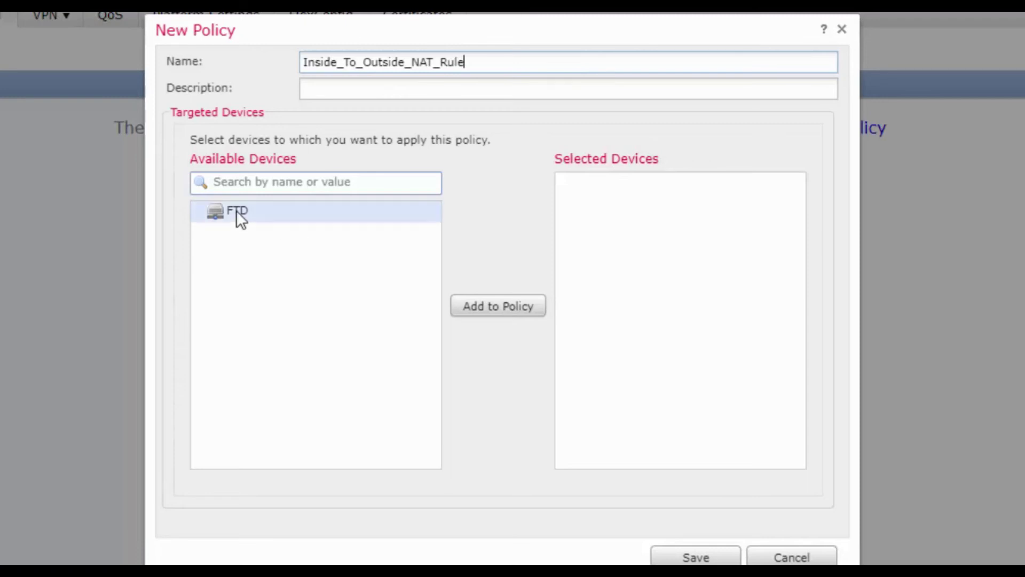
{"action": "left_click", "coordinate": [488, 313]}
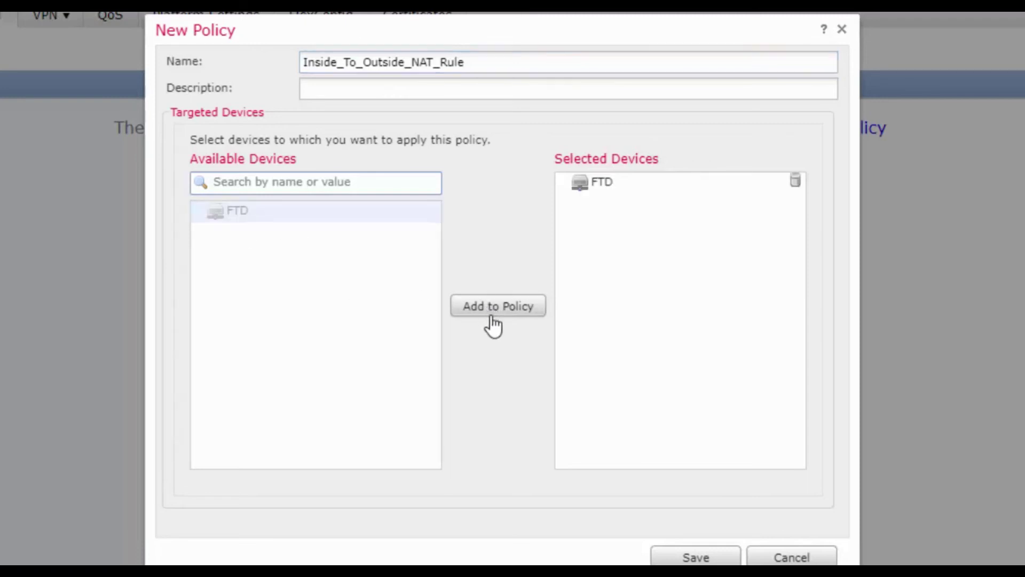
{"action": "left_click", "coordinate": [695, 558]}
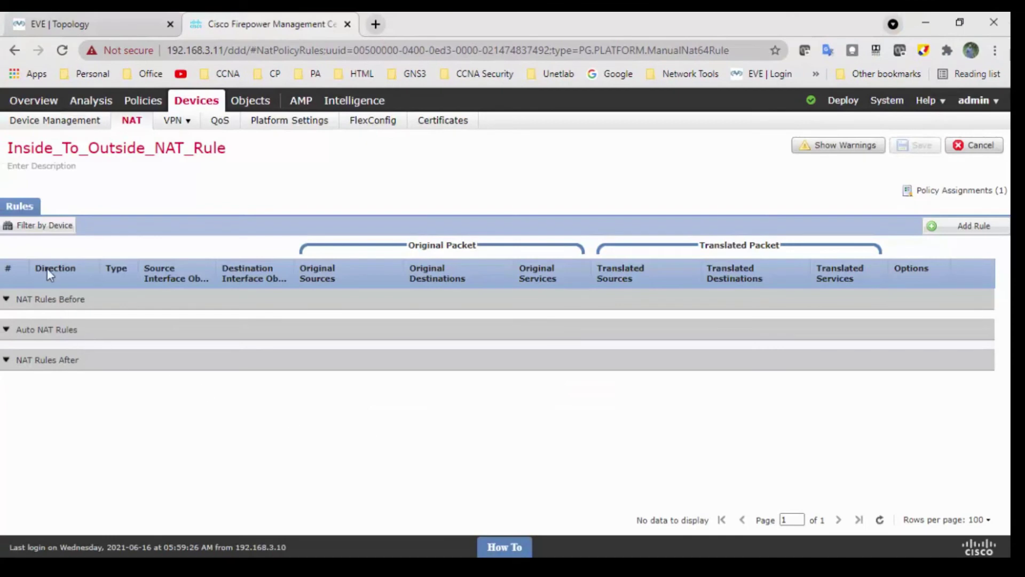
Rename the NAT policy to NAT_Policy and start adding a new NAT rule.
{"action": "left_click", "coordinate": [271, 152]}
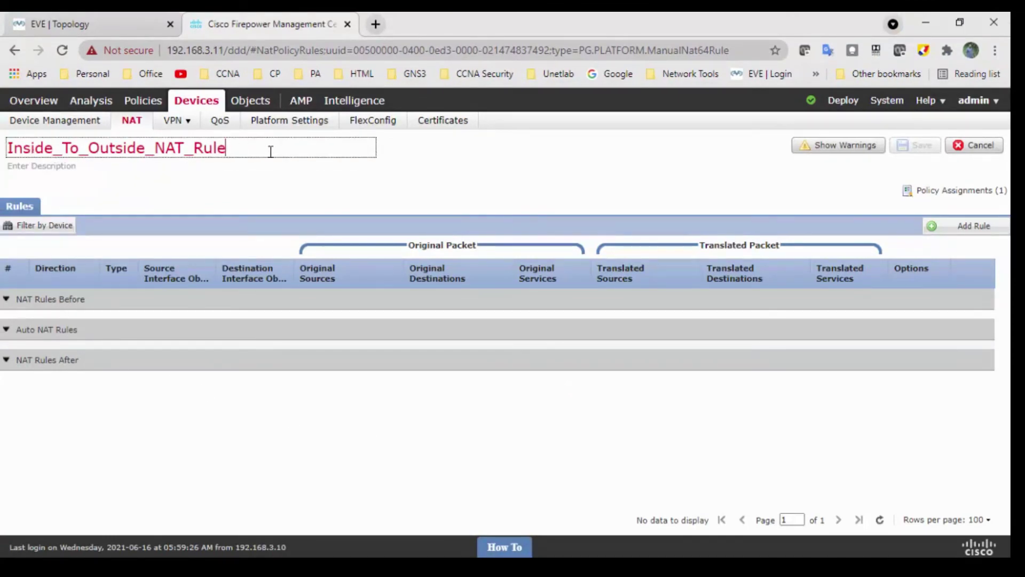
{"action": "left_click_drag", "start_coordinate": [286, 152], "coordinate": [3, 145]}
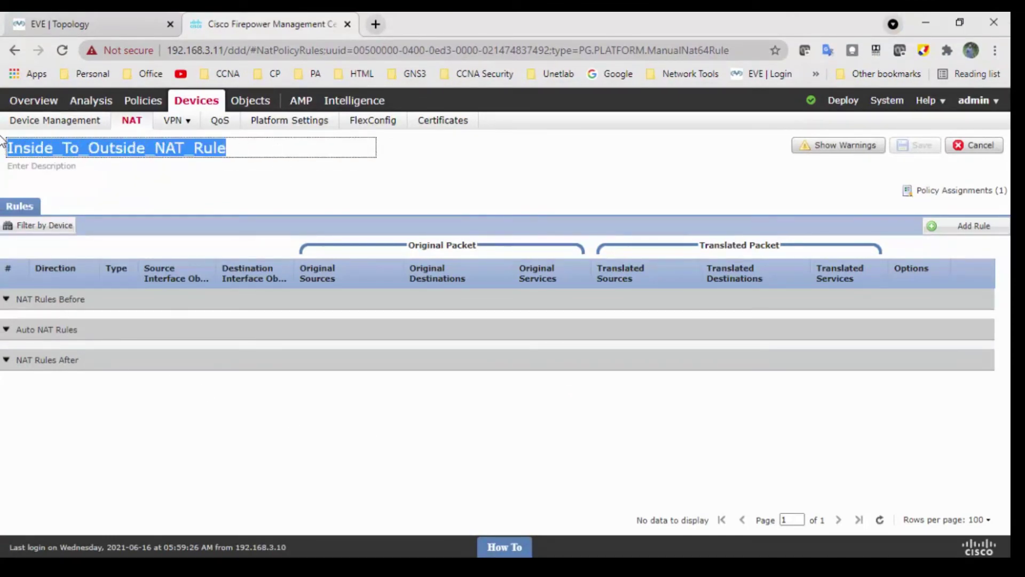
{"action": "type", "text": "NAT_Policy"}
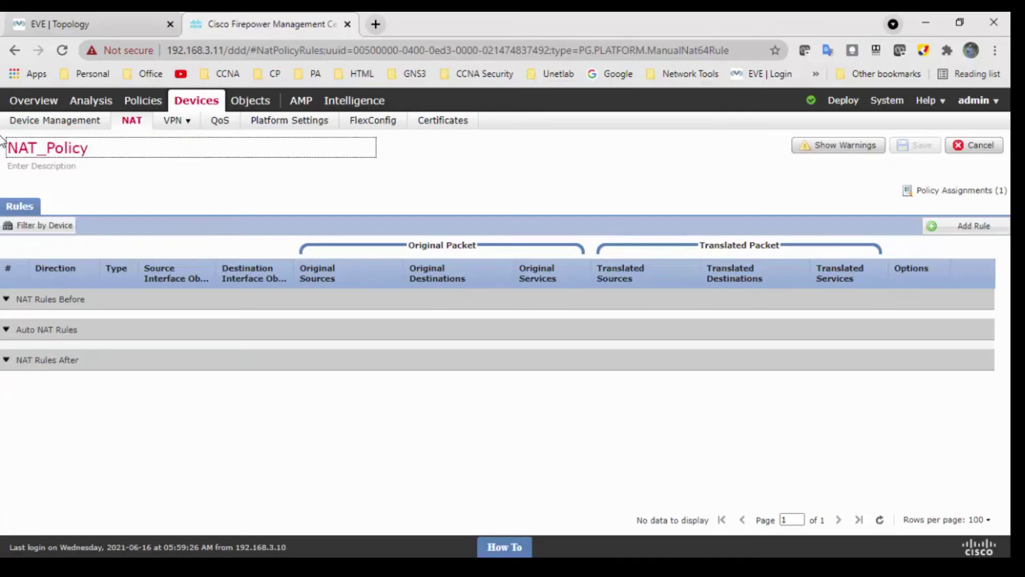
{"action": "left_click", "coordinate": [172, 209]}
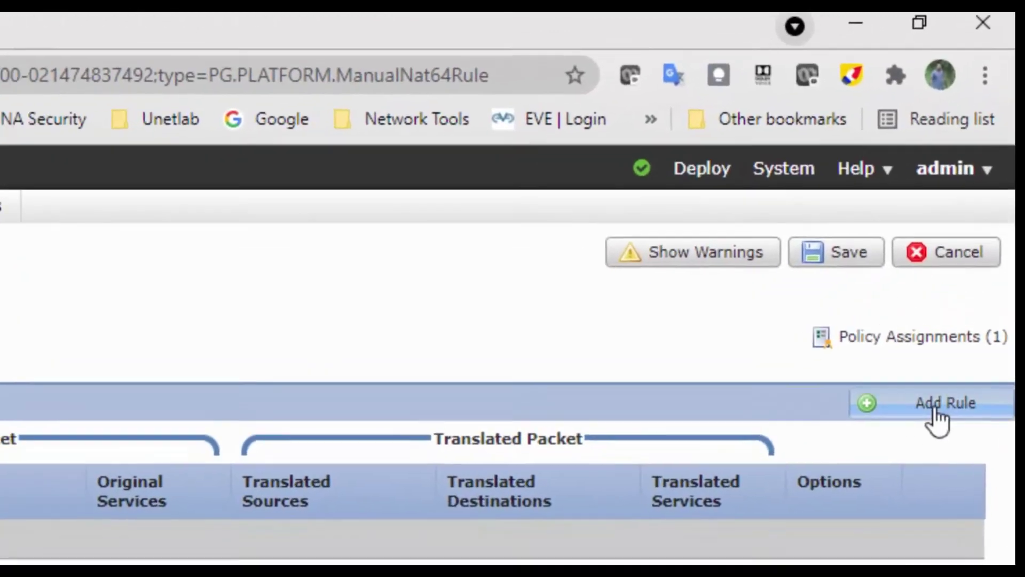
{"action": "left_click", "coordinate": [936, 412]}
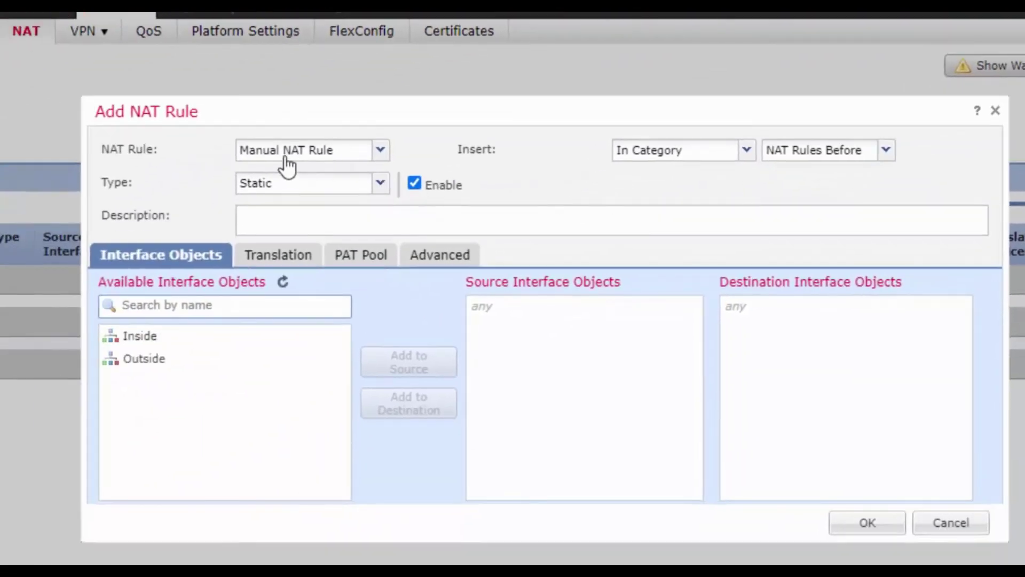
Make it an Auto NAT rule translating LNA_Net_192.168.10.0 to the Destination Interface IP.
{"action": "left_click", "coordinate": [380, 150]}
{"action": "left_click", "coordinate": [348, 195]}
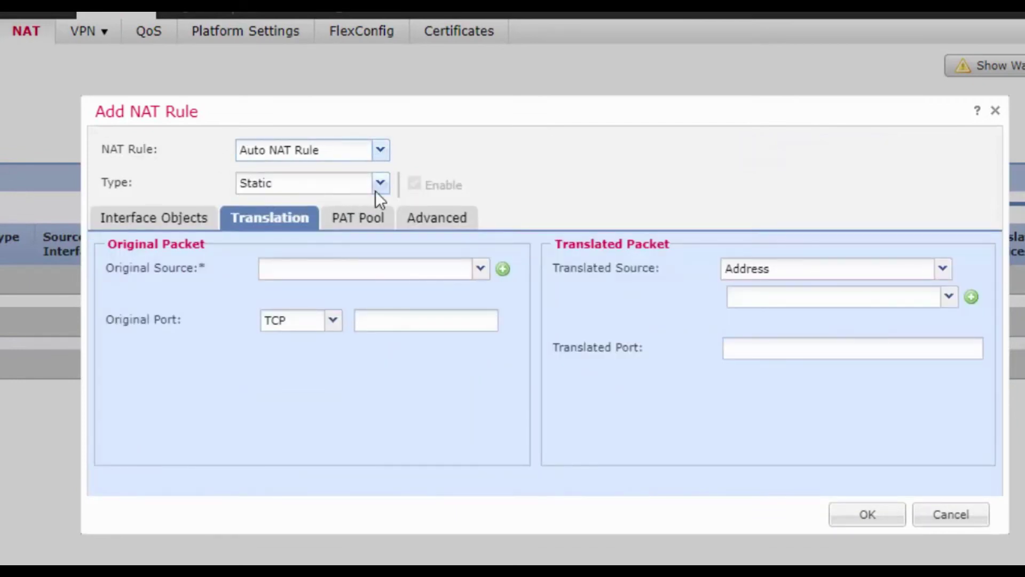
{"action": "left_click", "coordinate": [480, 269]}
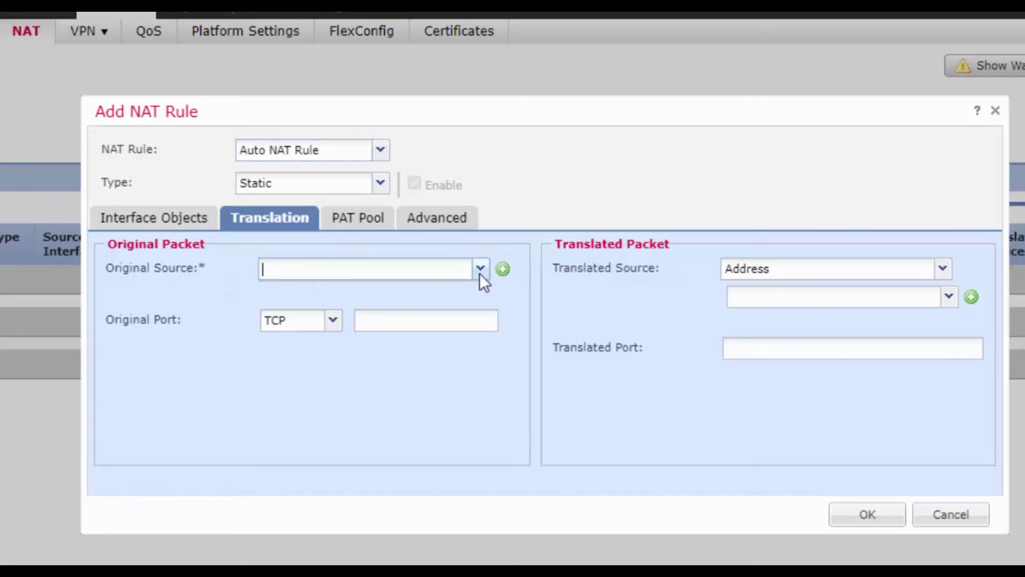
{"action": "type", "text": "LAN"}
{"action": "key", "text": "BackSpace"}
{"action": "key", "text": "BackSpace"}
{"action": "key", "text": "BackSpace"}
{"action": "type", "text": "LnA"}
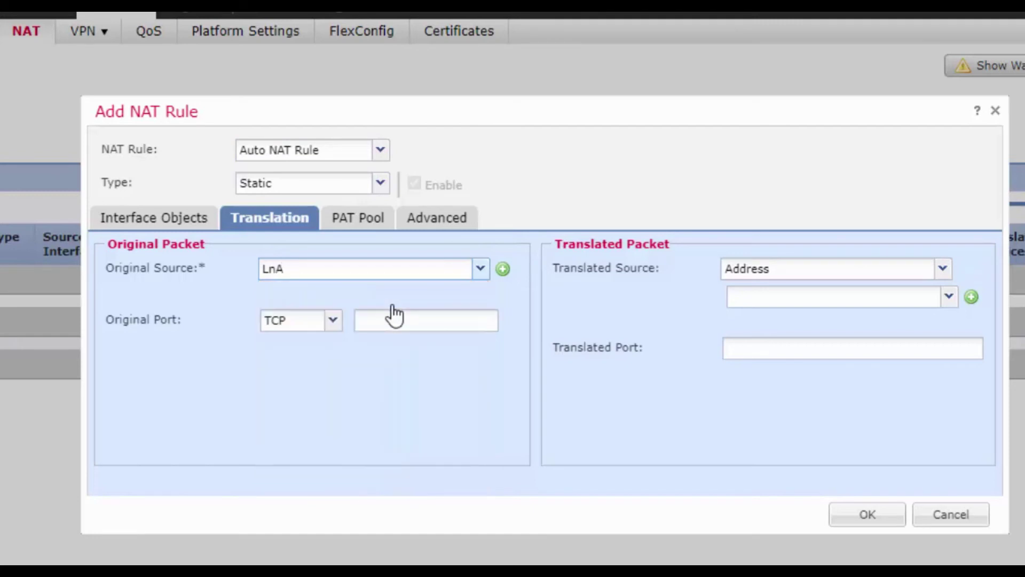
{"action": "type", "text": "NA_Net_192.168.10.0"}
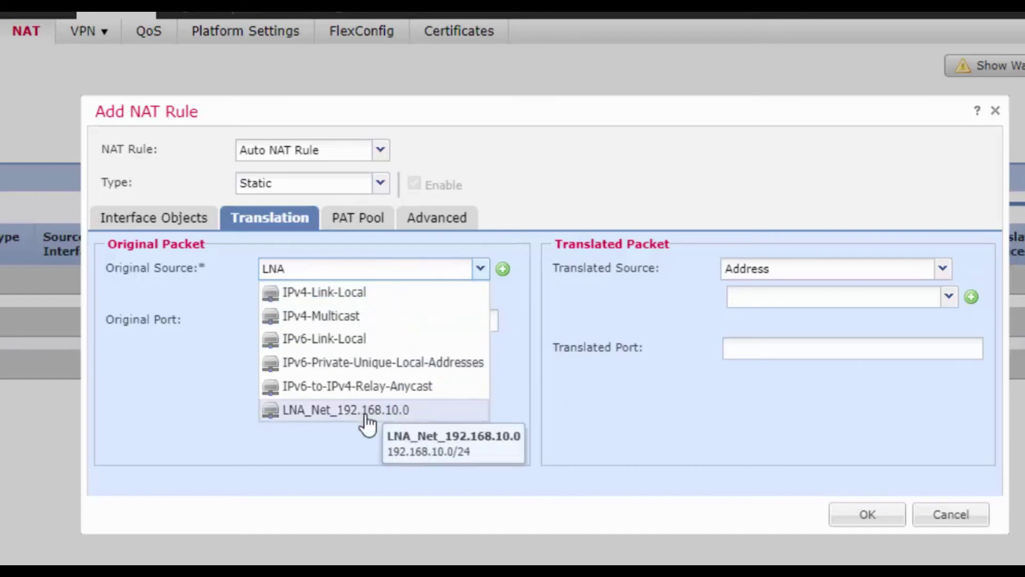
{"action": "left_click", "coordinate": [365, 411]}
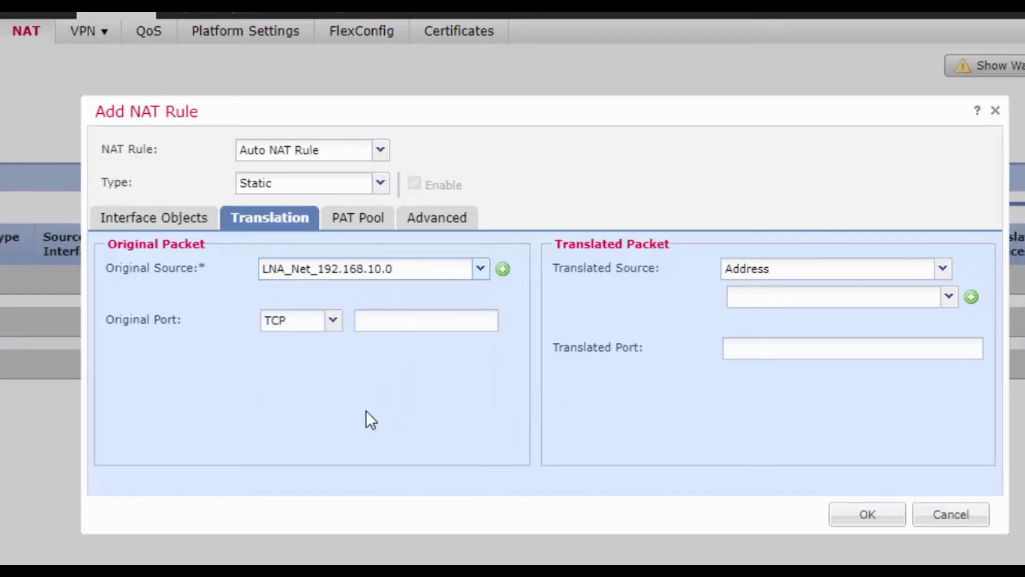
{"action": "left_click", "coordinate": [946, 268]}
{"action": "left_click", "coordinate": [890, 299]}
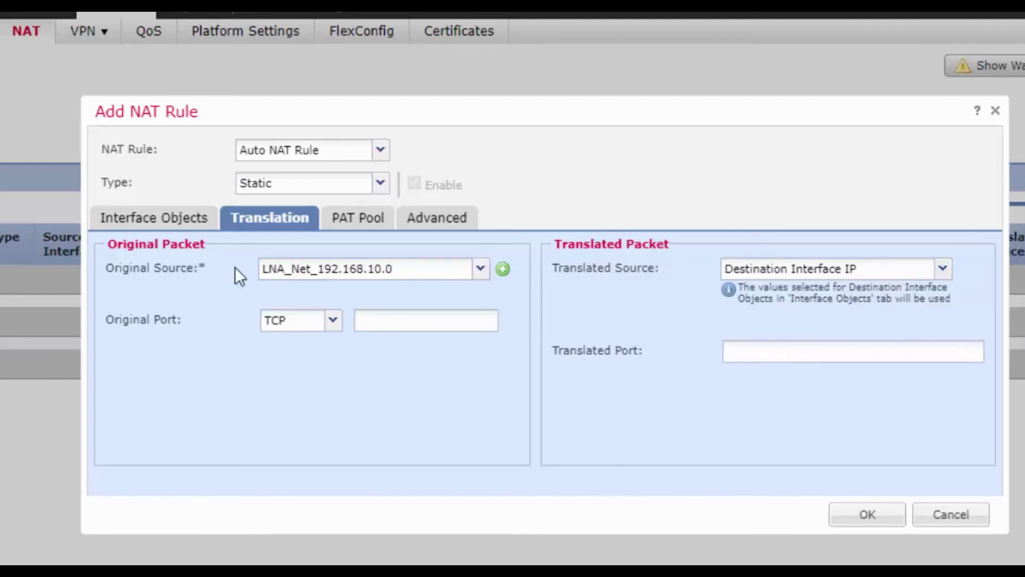
Set the NAT rule's source interface to Inside and destination interface to Outside.
{"action": "left_click", "coordinate": [154, 225]}
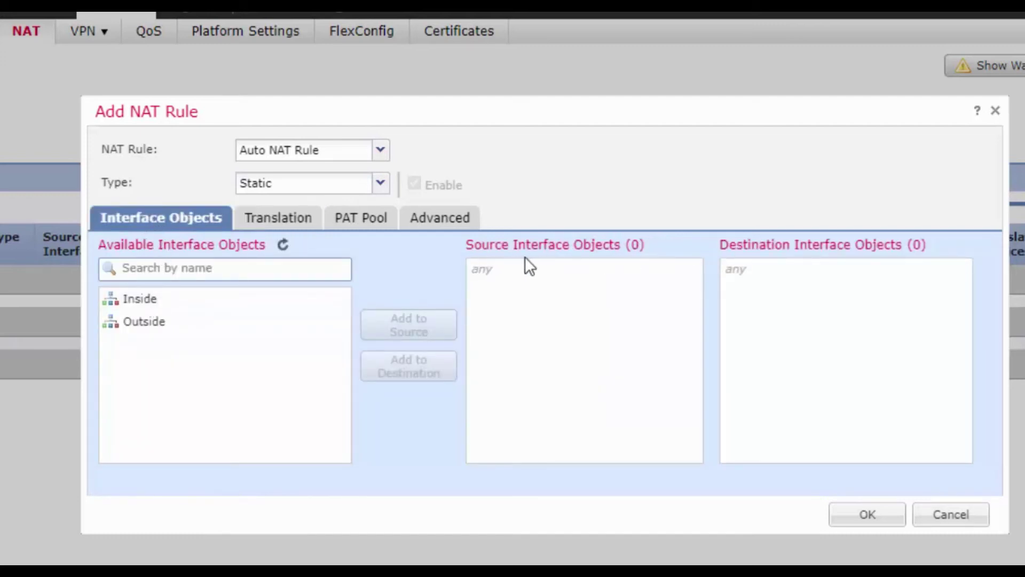
{"action": "left_click", "coordinate": [160, 300]}
{"action": "left_click", "coordinate": [414, 327]}
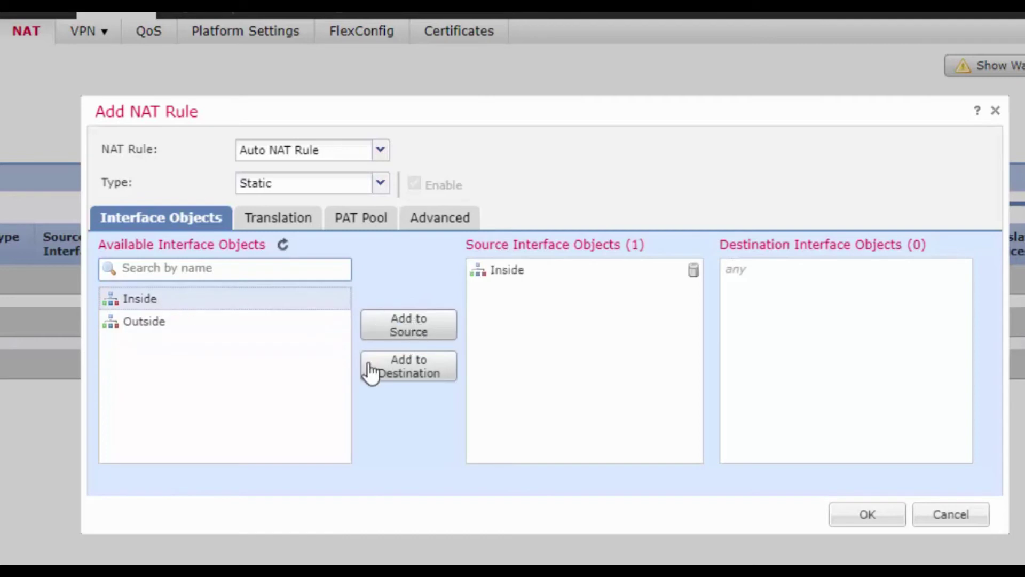
{"action": "left_click", "coordinate": [131, 324]}
{"action": "left_click", "coordinate": [394, 370]}
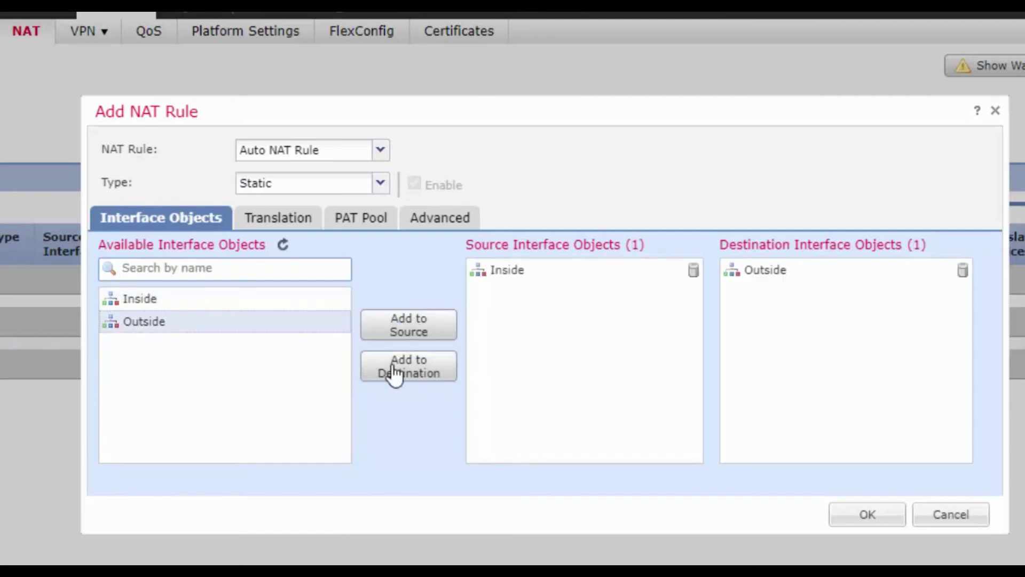
{"action": "left_click", "coordinate": [284, 223]}
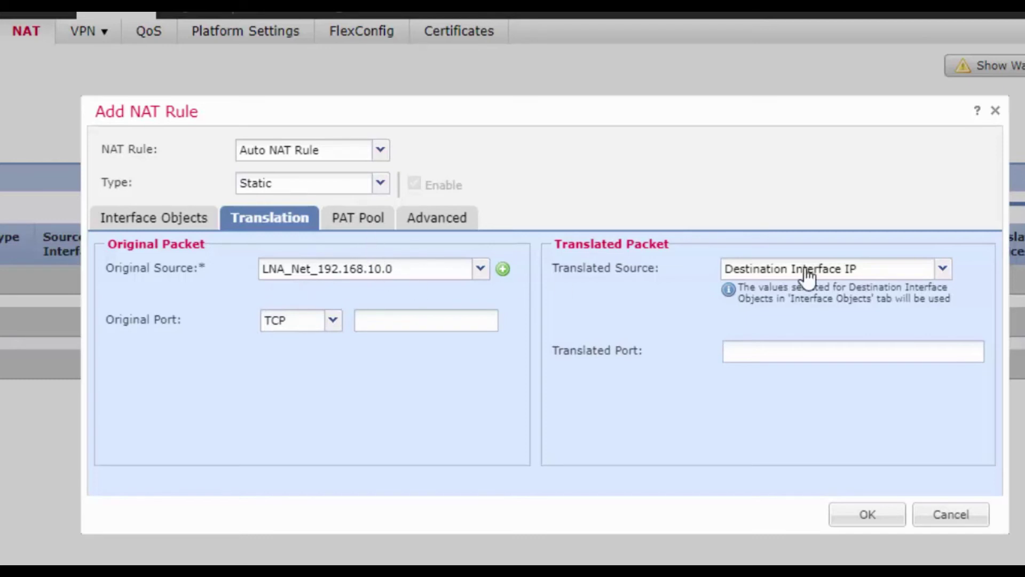
Review the rule's PAT pool and advanced settings, add the rule, and save NAT_Policy.
{"action": "left_click", "coordinate": [356, 220]}
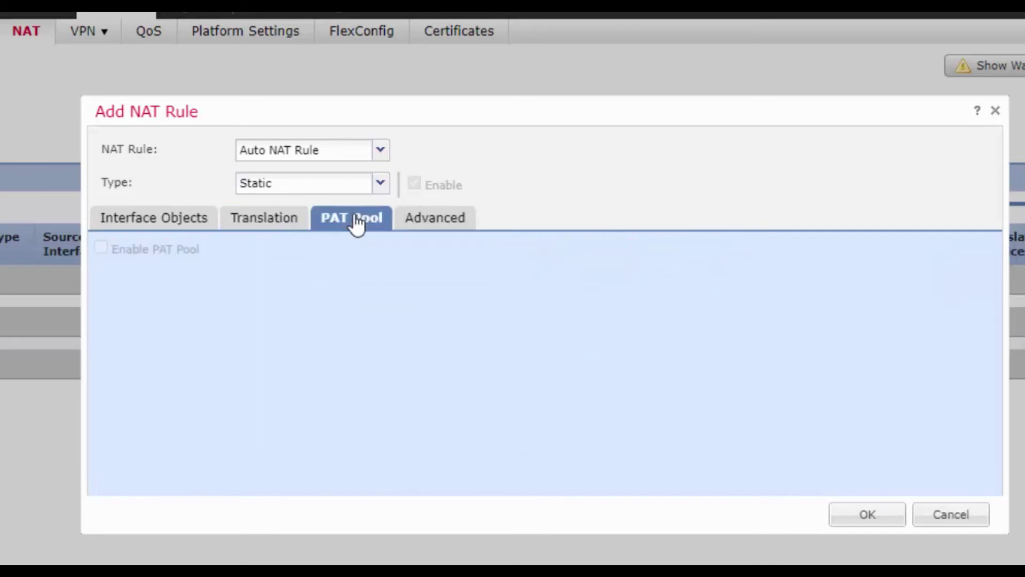
{"action": "left_click", "coordinate": [252, 223]}
{"action": "left_click", "coordinate": [172, 221]}
{"action": "left_click", "coordinate": [457, 230]}
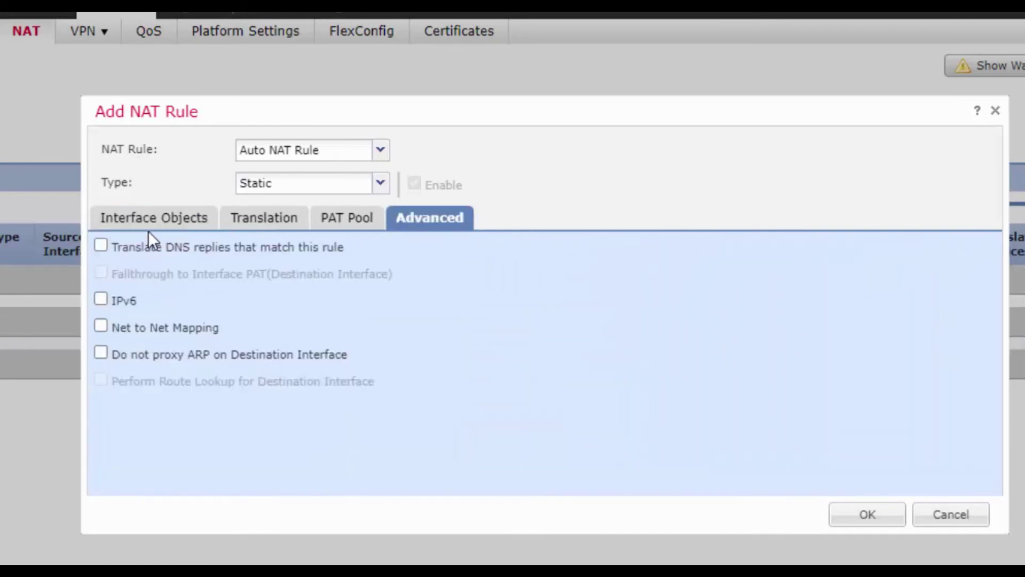
{"action": "left_click", "coordinate": [150, 229]}
{"action": "left_click", "coordinate": [866, 518]}
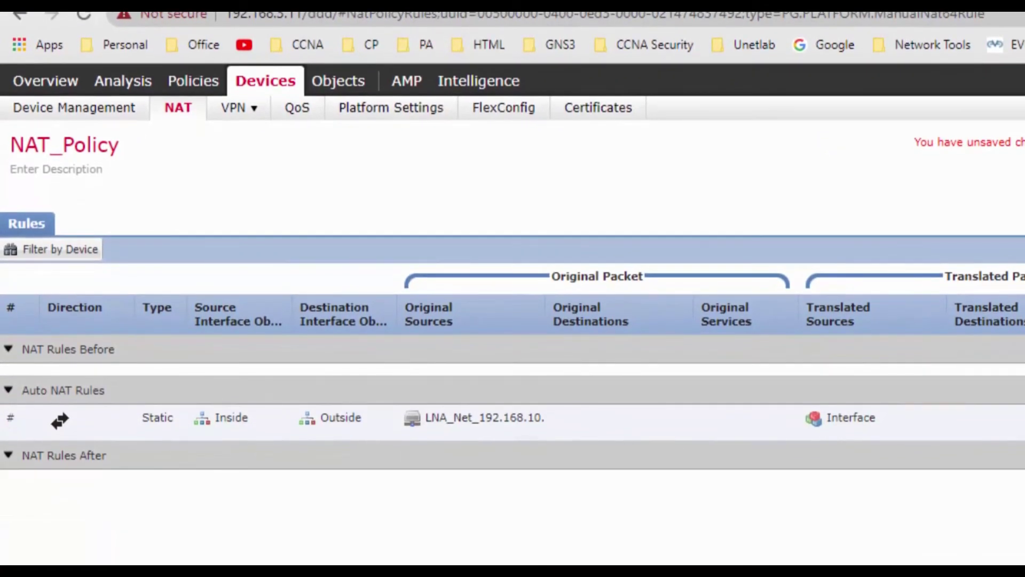
{"action": "left_click", "coordinate": [1024, 143]}
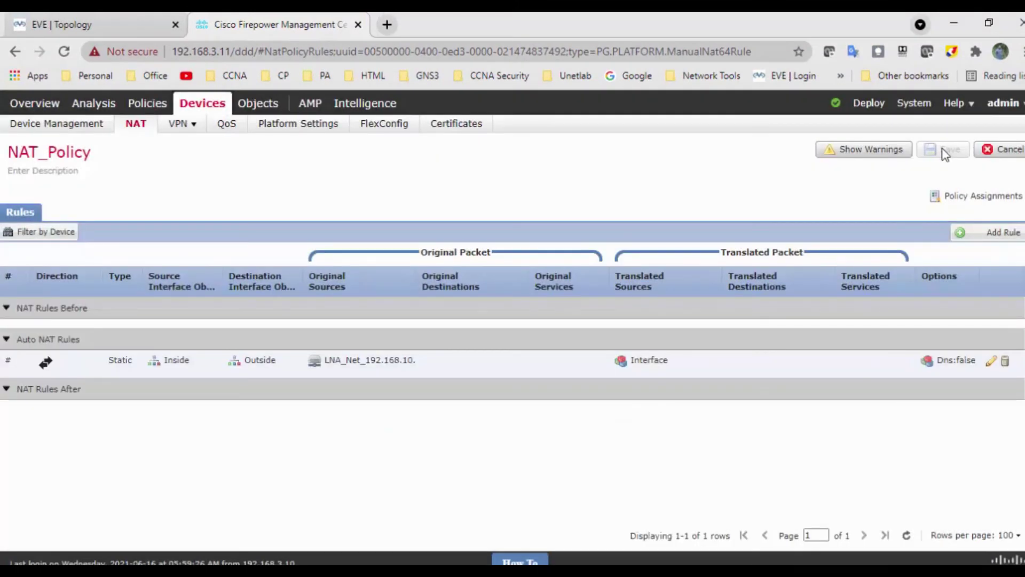
Open Deploy > Deployment to list the FTD device with its pending changes.
{"action": "mouse_move", "coordinate": [870, 104]}
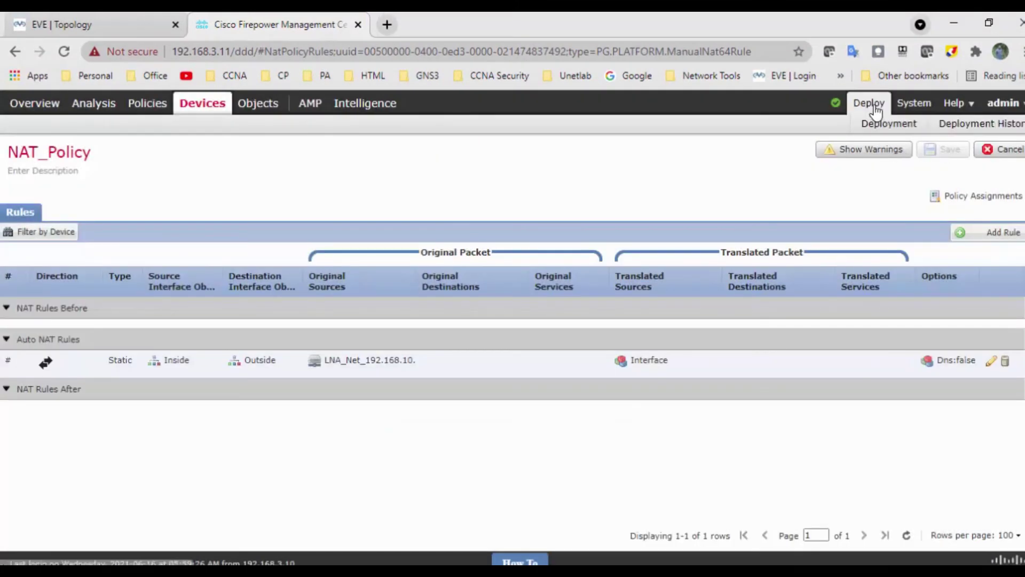
{"action": "left_click", "coordinate": [878, 127]}
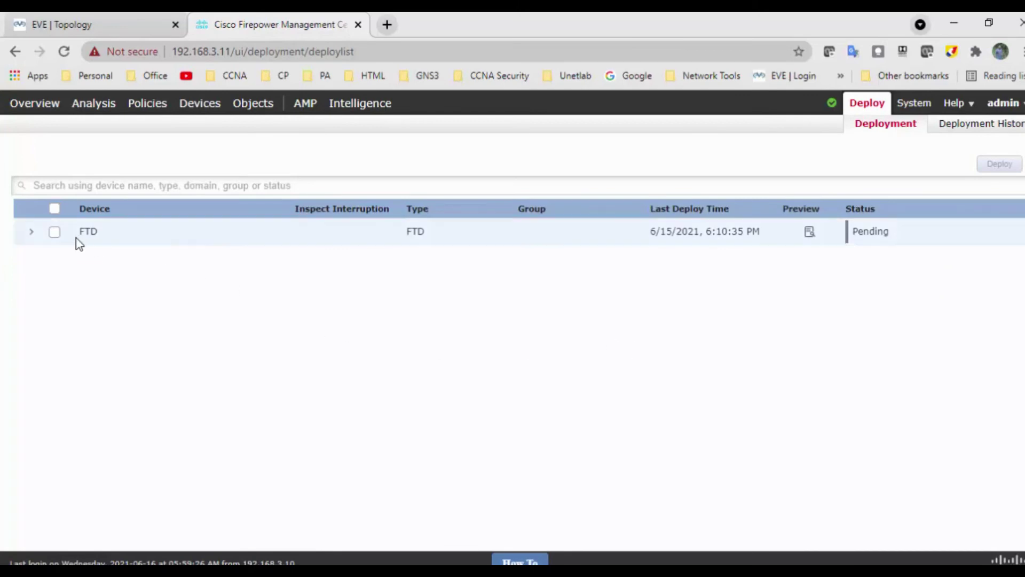
Select FTD and deploy its pending changes, confirming in the dialog.
{"action": "left_click", "coordinate": [54, 234]}
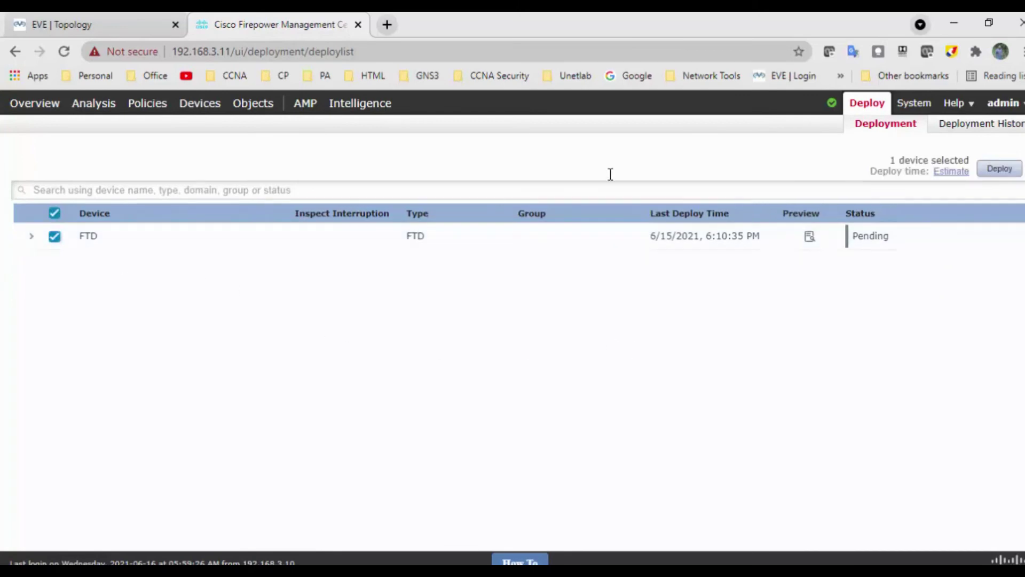
{"action": "left_click", "coordinate": [1001, 175]}
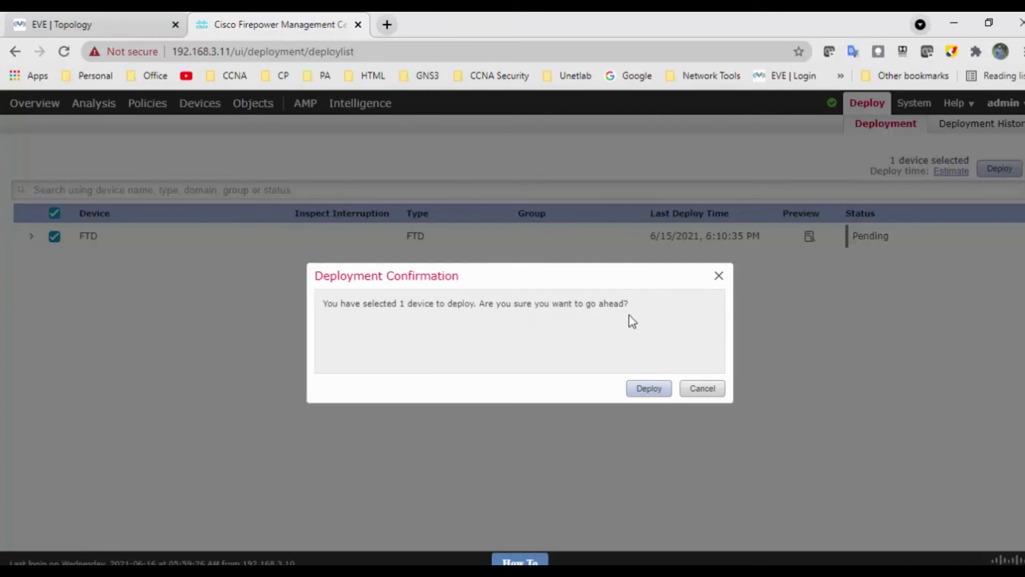
{"action": "left_click", "coordinate": [650, 392]}
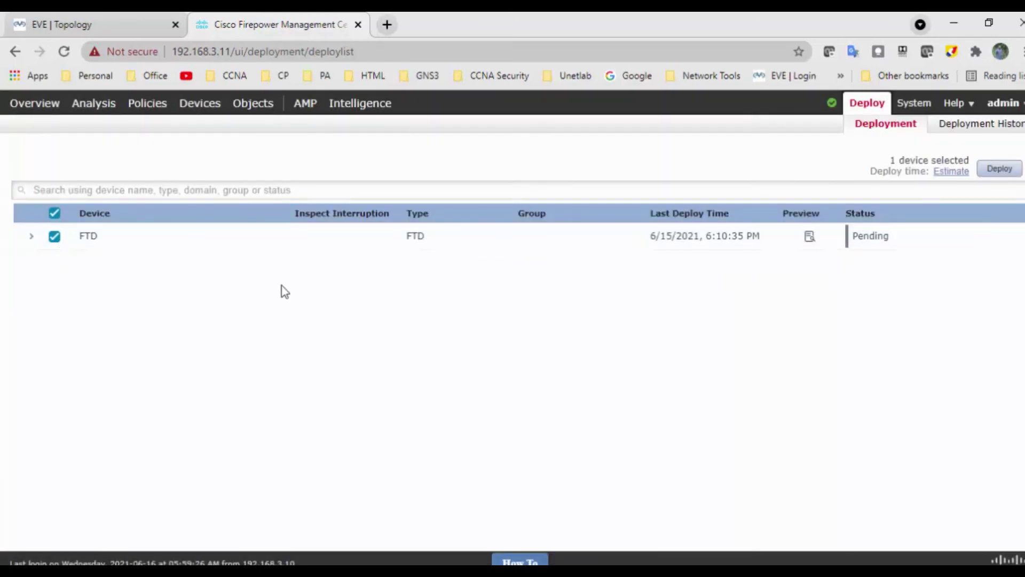
Expand FTD and review its Access Control, Interface, NAT and IPv4 static route policies.
{"action": "left_click", "coordinate": [31, 237]}
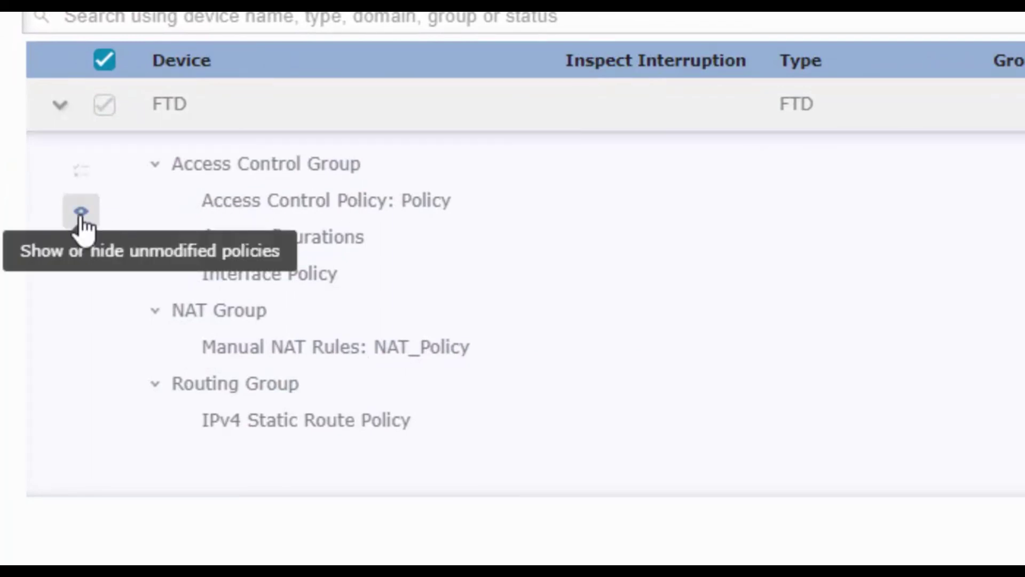
{"action": "left_click_drag", "start_coordinate": [204, 202], "coordinate": [471, 201]}
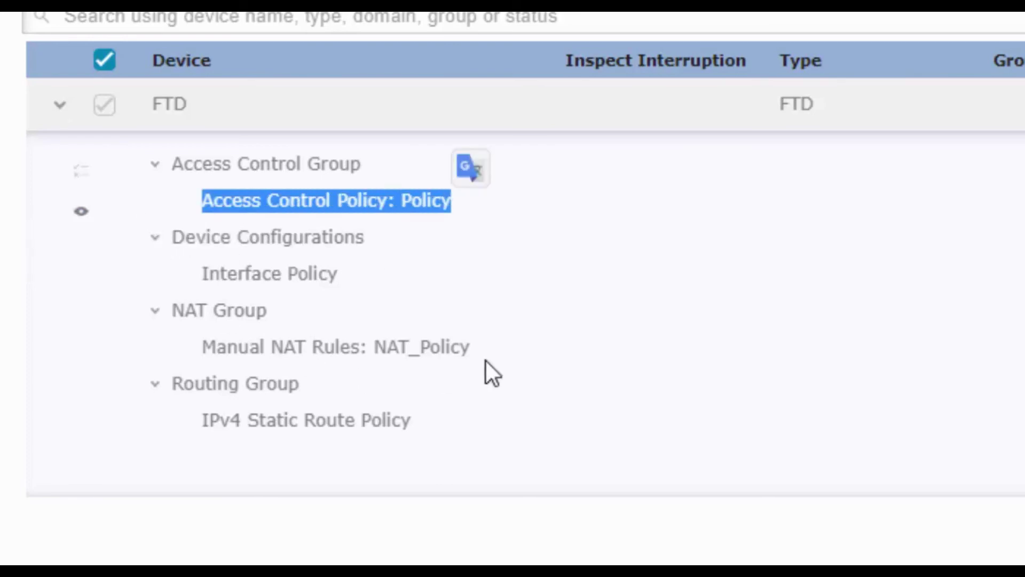
{"action": "left_click", "coordinate": [155, 310]}
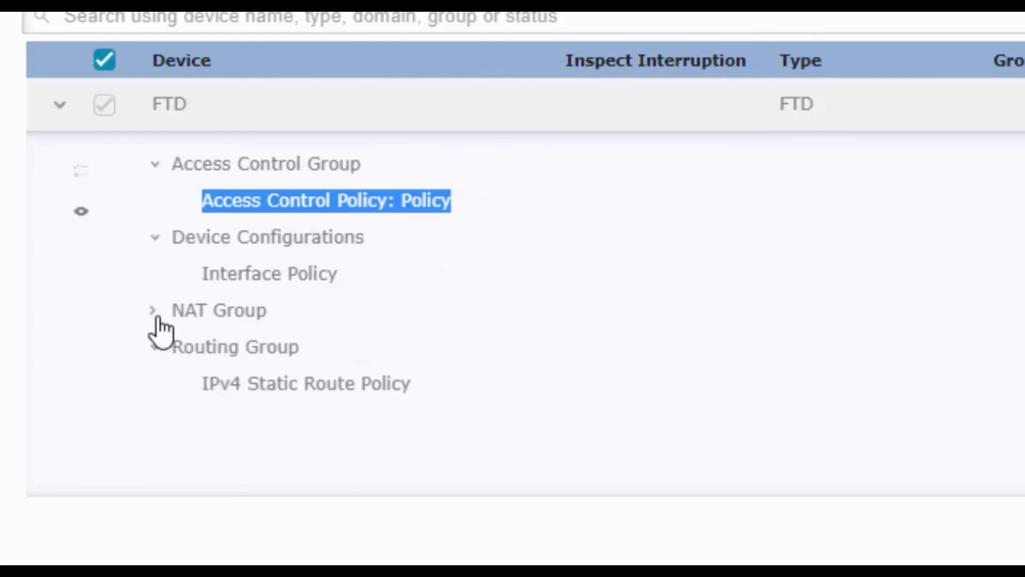
{"action": "left_click", "coordinate": [155, 313]}
{"action": "left_click_drag", "start_coordinate": [186, 420], "coordinate": [408, 417]}
{"action": "left_click", "coordinate": [407, 417]}
{"action": "left_click_drag", "start_coordinate": [341, 274], "coordinate": [185, 286]}
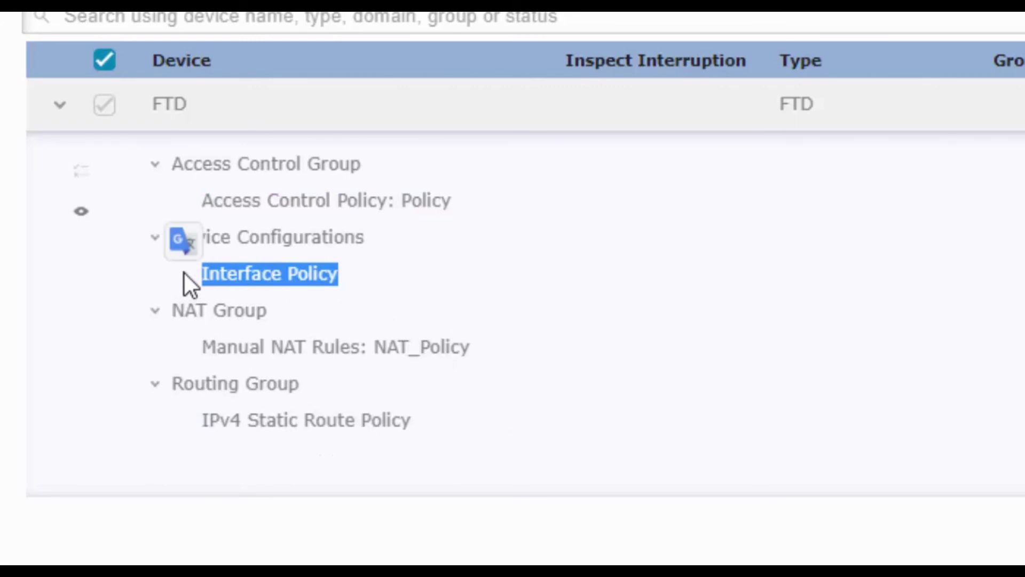
{"action": "left_click_drag", "start_coordinate": [199, 201], "coordinate": [488, 444]}
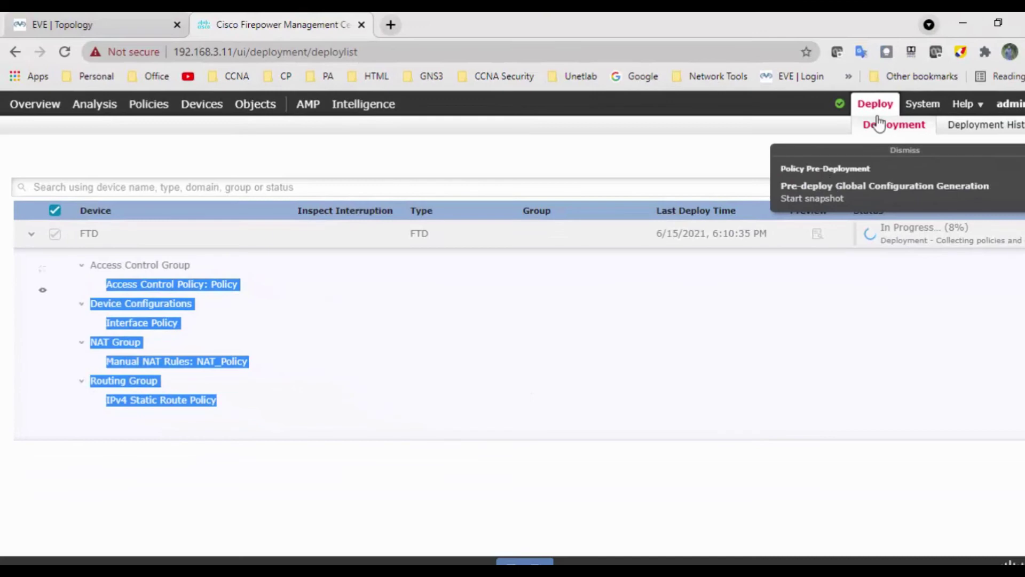
Confirm the FTD deployment succeeded in the Tasks list, then return to the EVE topology.
{"action": "left_click", "coordinate": [841, 105]}
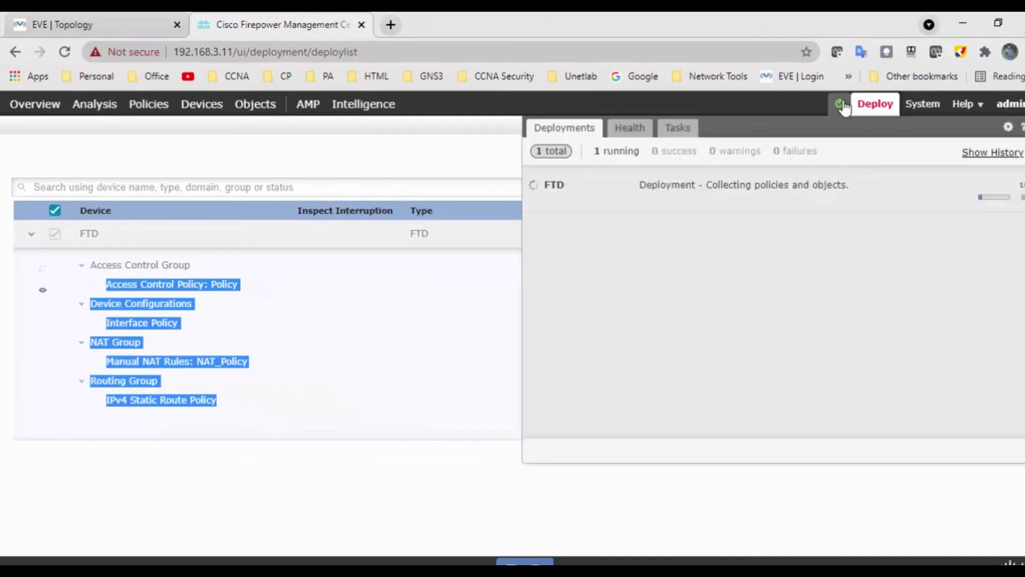
{"action": "left_click", "coordinate": [677, 128]}
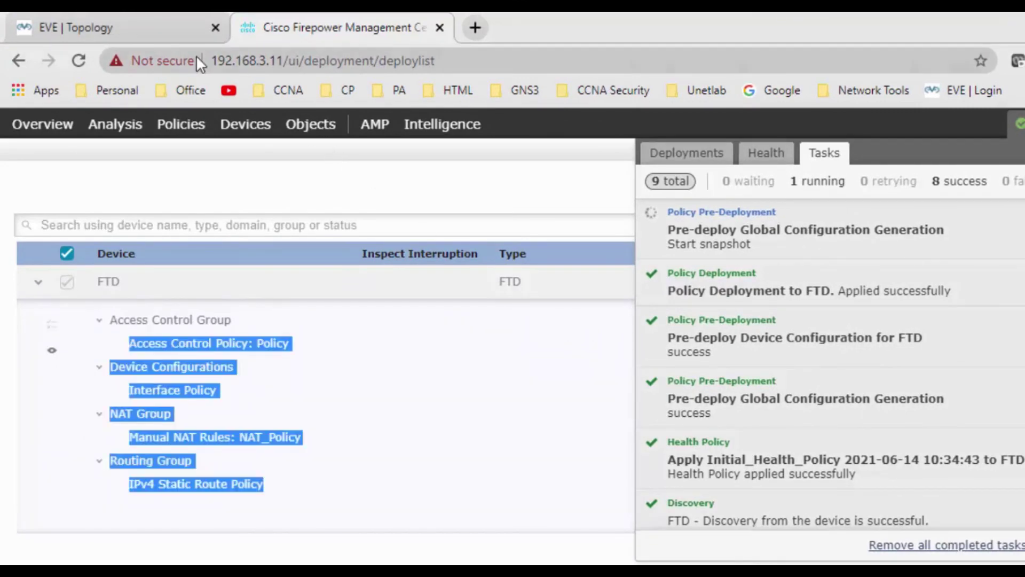
{"action": "left_click", "coordinate": [164, 31]}
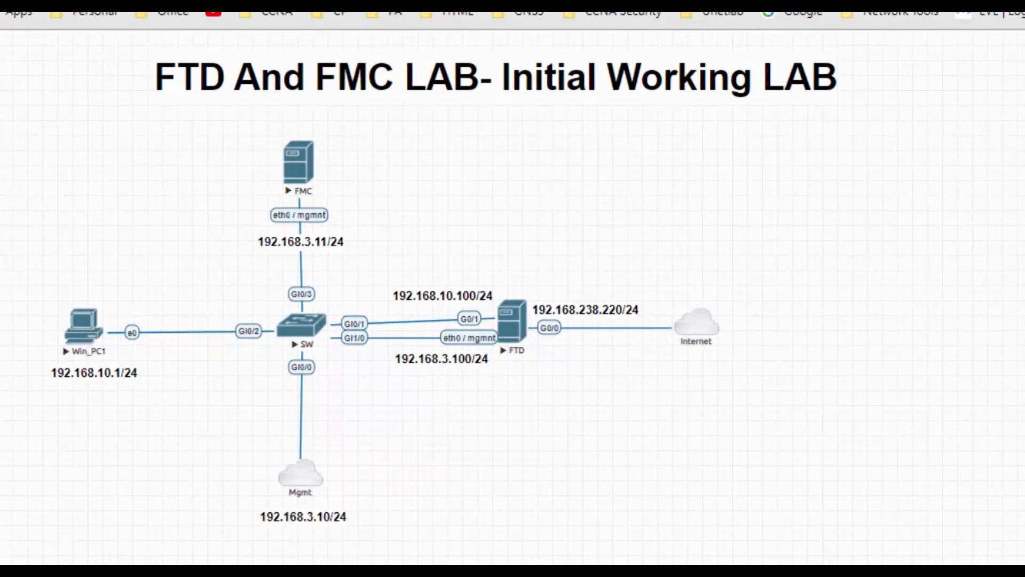
Enter the account password to sign in to Win_PC1's remote desktop.
{"action": "type", "text": "***********"}
{"action": "key", "text": "Return"}
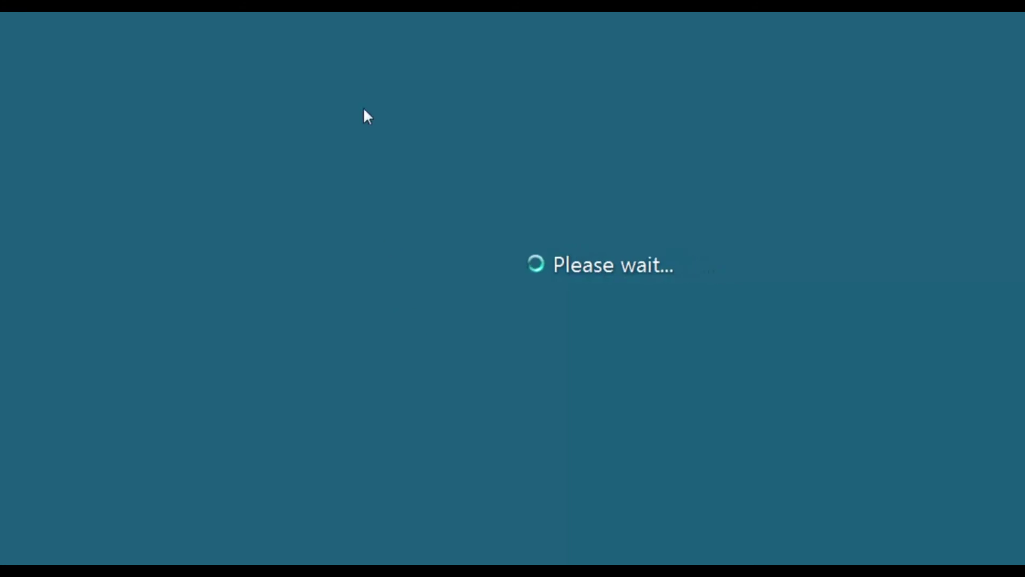
Run ipconfig and 'ping 8.8.8.8 -t', then minimise the remote desktop session.
{"action": "type", "text": "ipcon"}
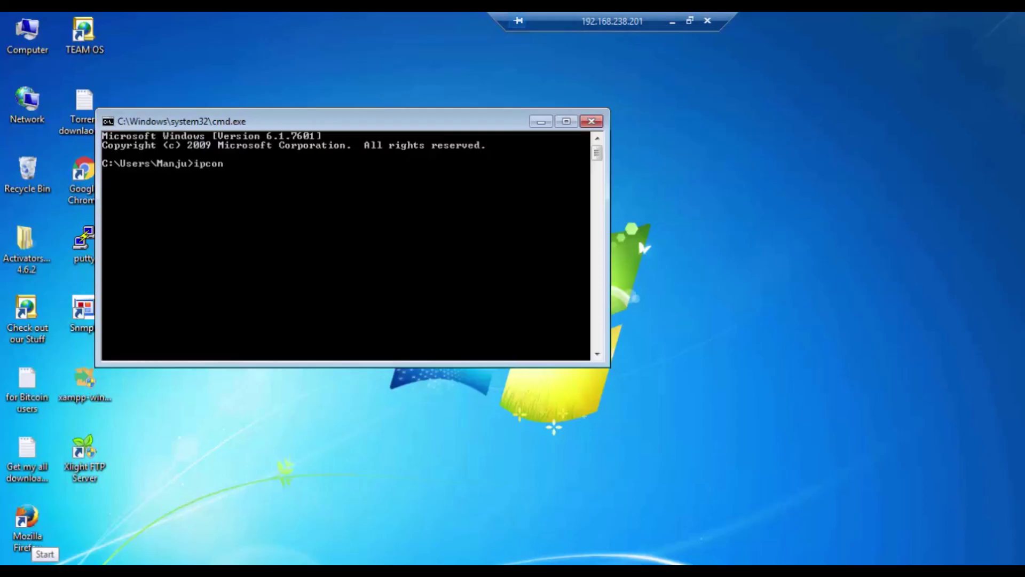
{"action": "type", "text": "fig"}
{"action": "key", "text": "Return"}
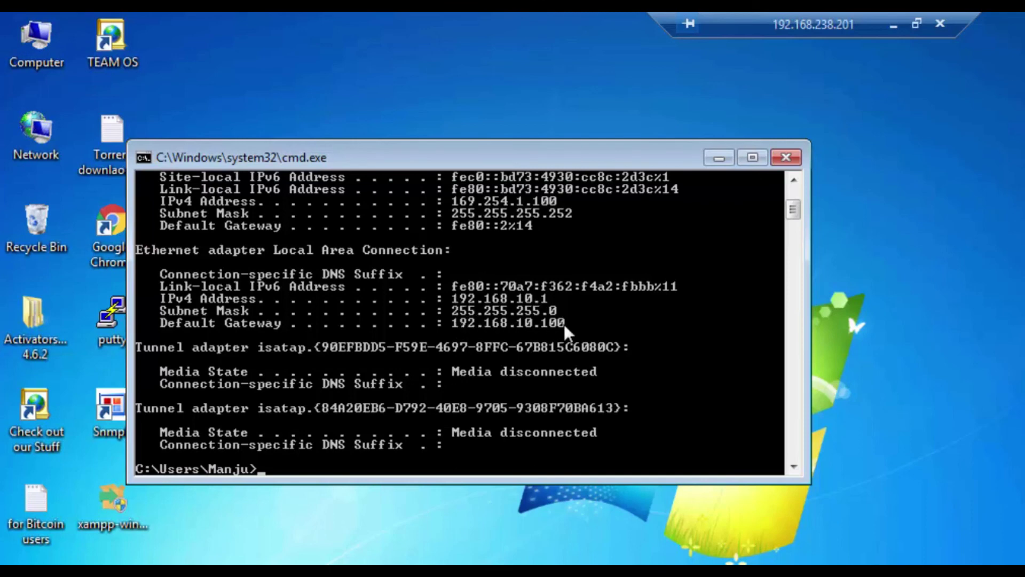
{"action": "type", "text": "ping 8.8.8.8 -t"}
{"action": "key", "text": "Return"}
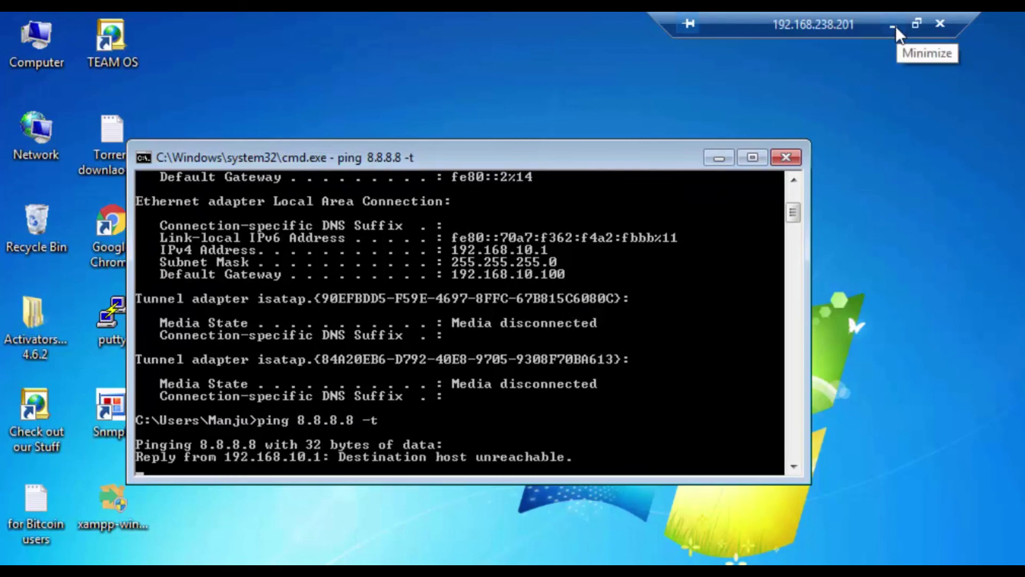
{"action": "left_click", "coordinate": [895, 26]}
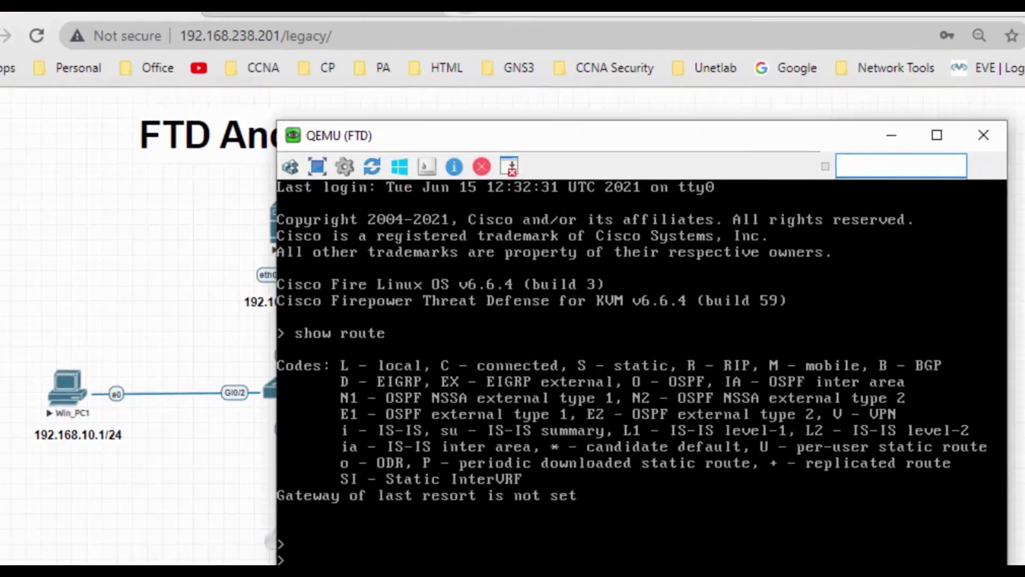
Rerun show route on the FTD console to view the routing table.
{"action": "key", "text": "Return"}
{"action": "type", "text": "exit"}
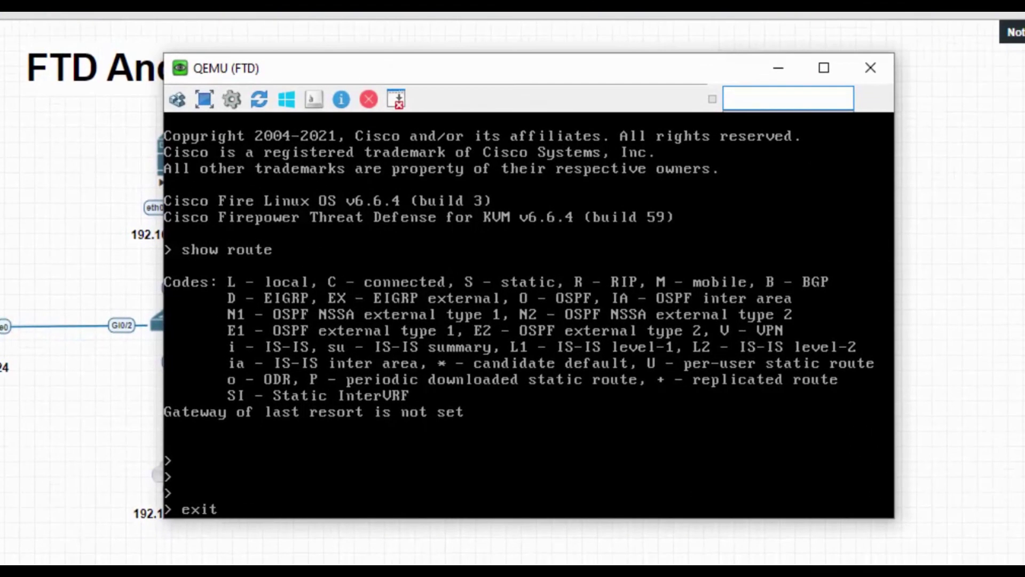
{"action": "key", "text": "Up"}
{"action": "key", "text": "Return"}
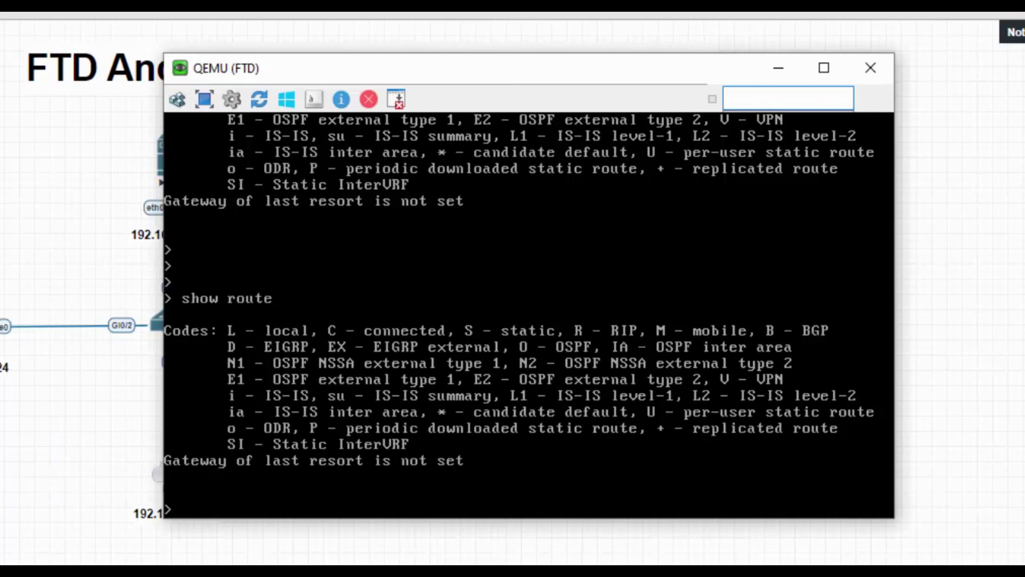
{"action": "key", "text": "F10"}
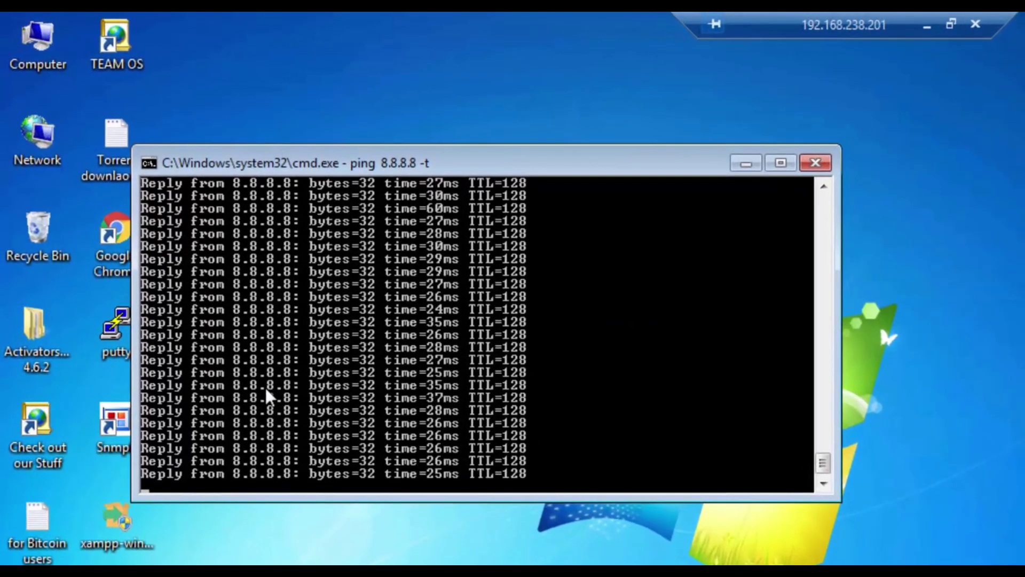
Stop the now-successful 8.8.8.8 ping with Ctrl+C and load facebook.com in the browser.
{"action": "key", "text": "ctrl+c"}
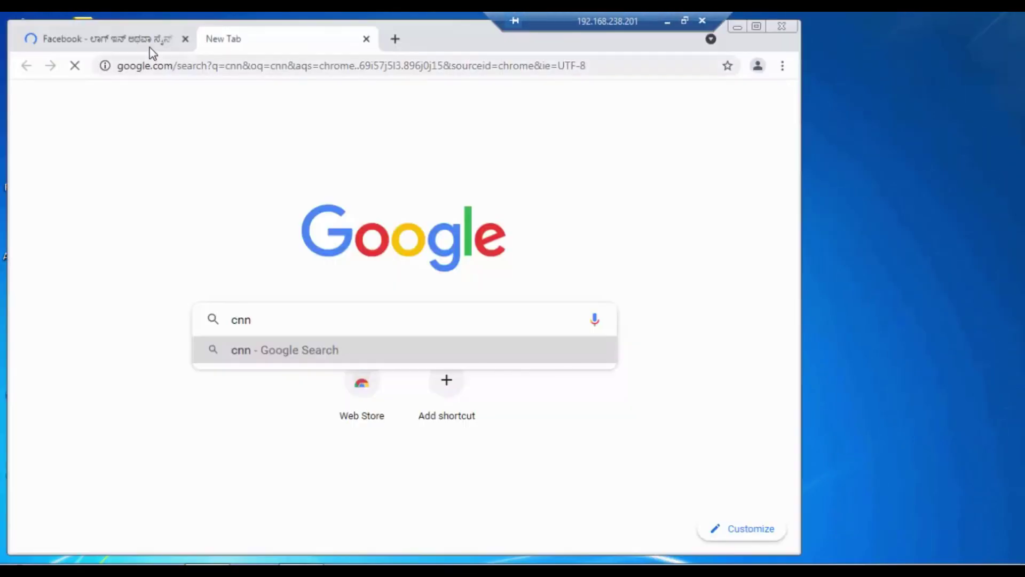
{"action": "left_click", "coordinate": [152, 51]}
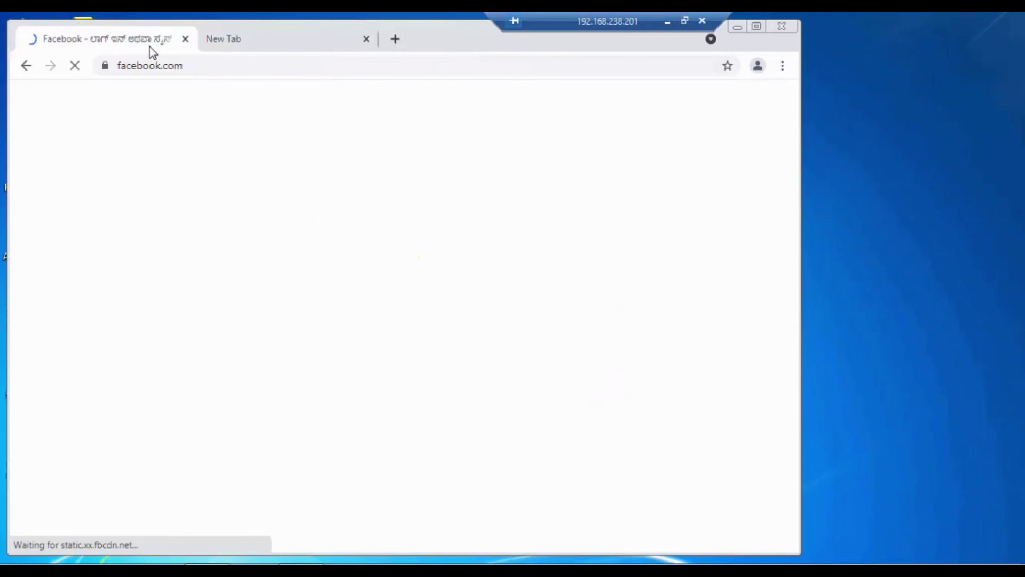